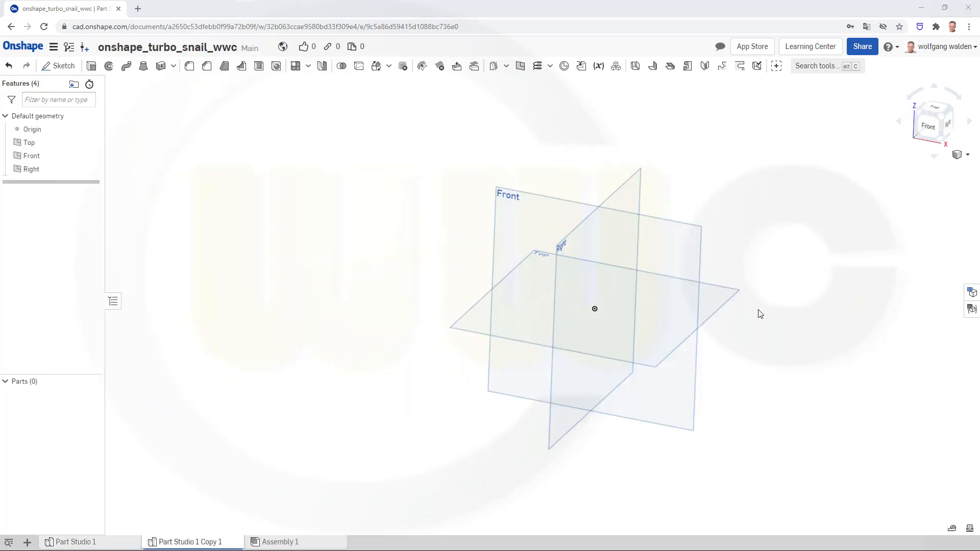
- Sketch a closed right trapezoid on the Front plane from the origin, with a base about 48 mm, top about 38 mm and height about 47 mm
scroll(751, 223, "up", 1)
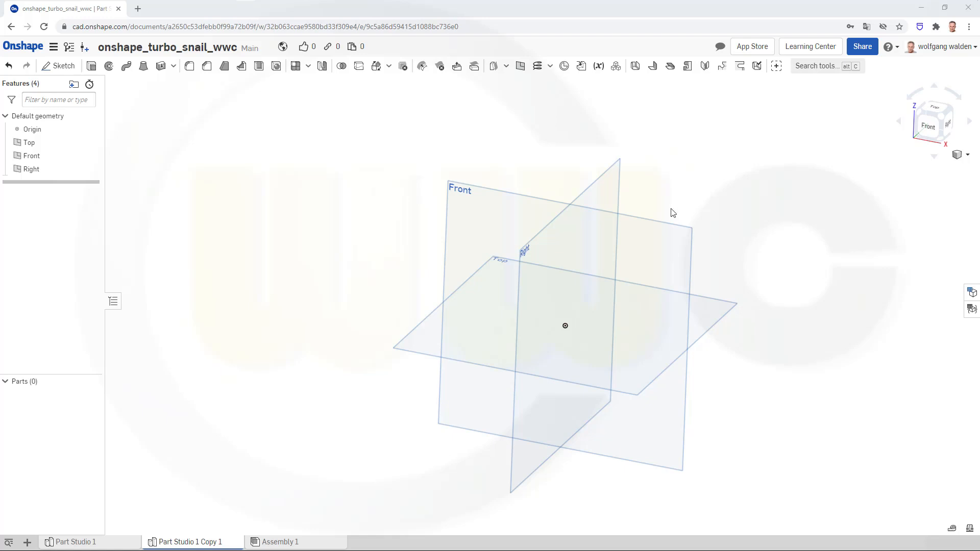
left_click(58, 66)
left_click(508, 199)
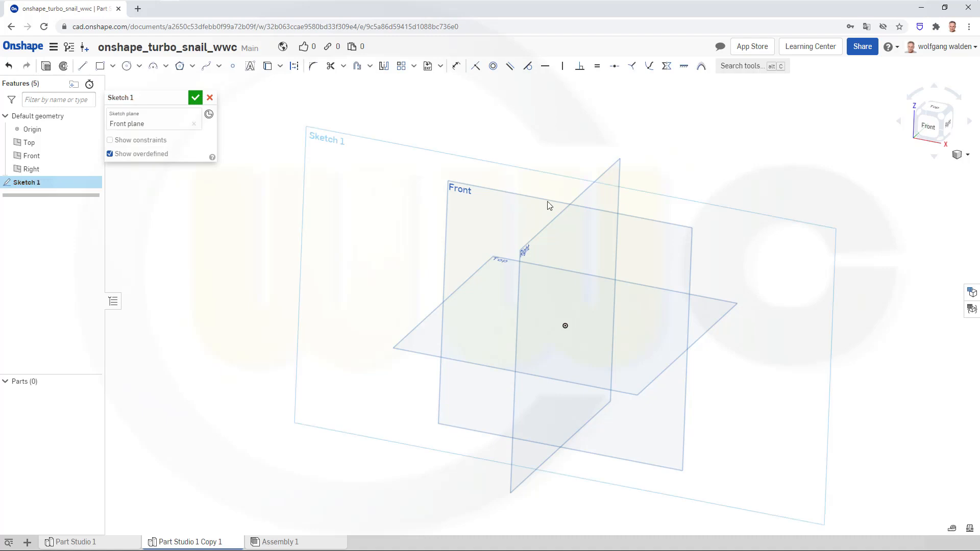
left_click(928, 128)
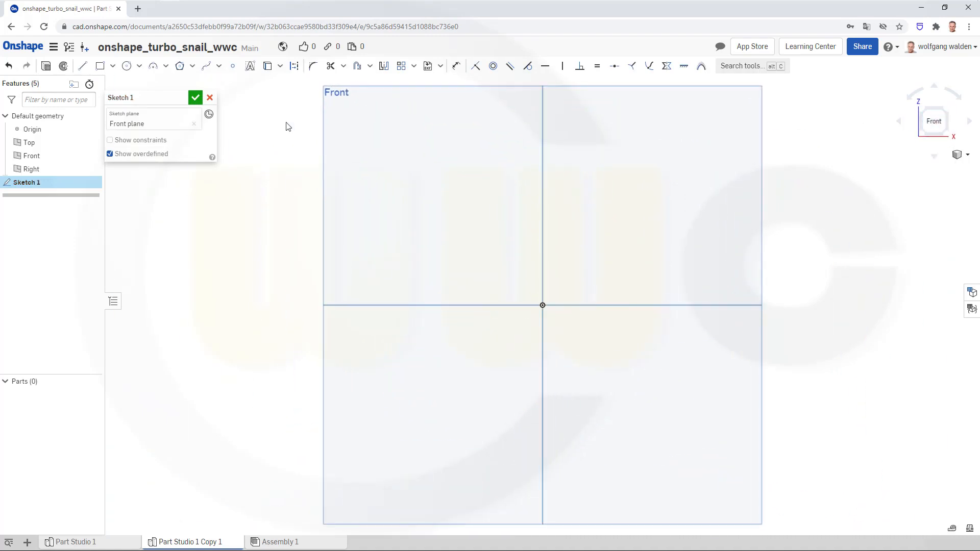
left_click(82, 66)
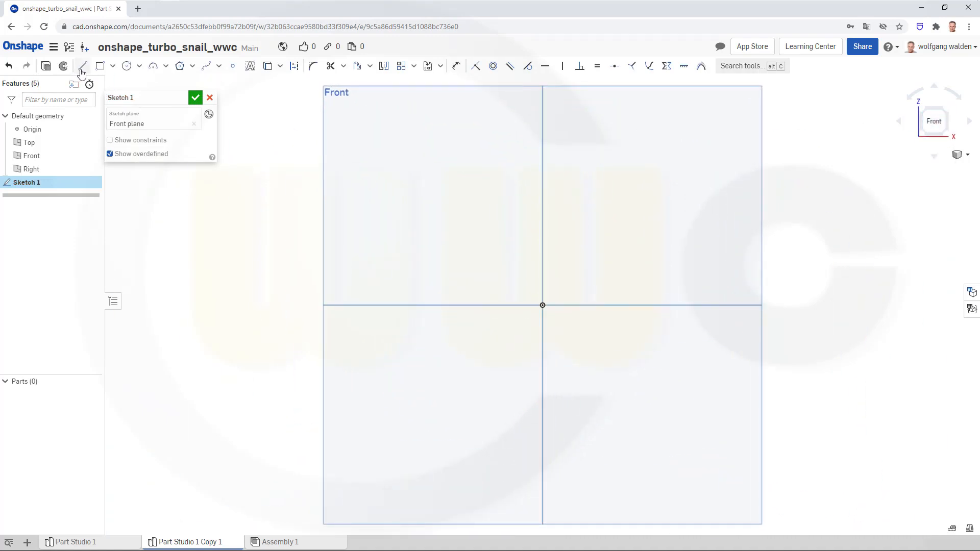
left_click(543, 305)
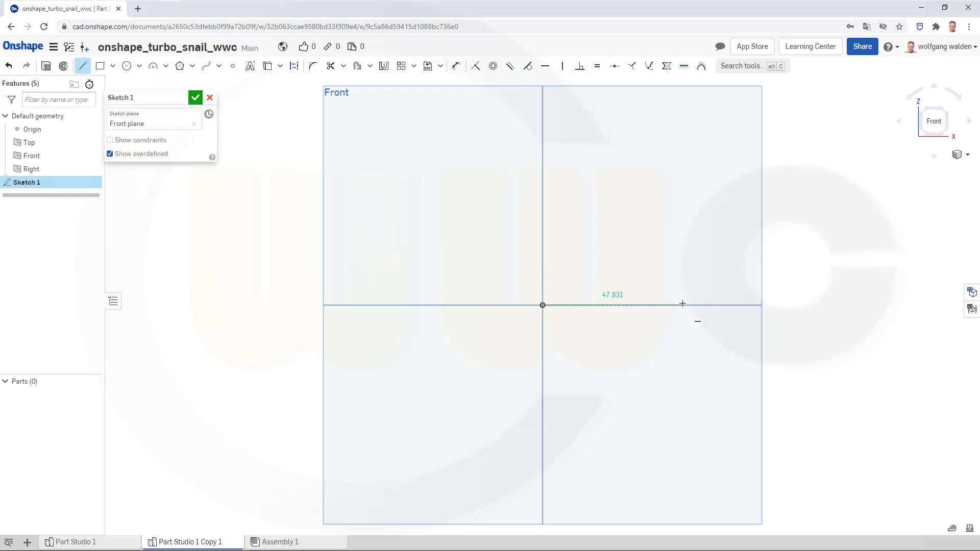
left_click(682, 305)
left_click(653, 168)
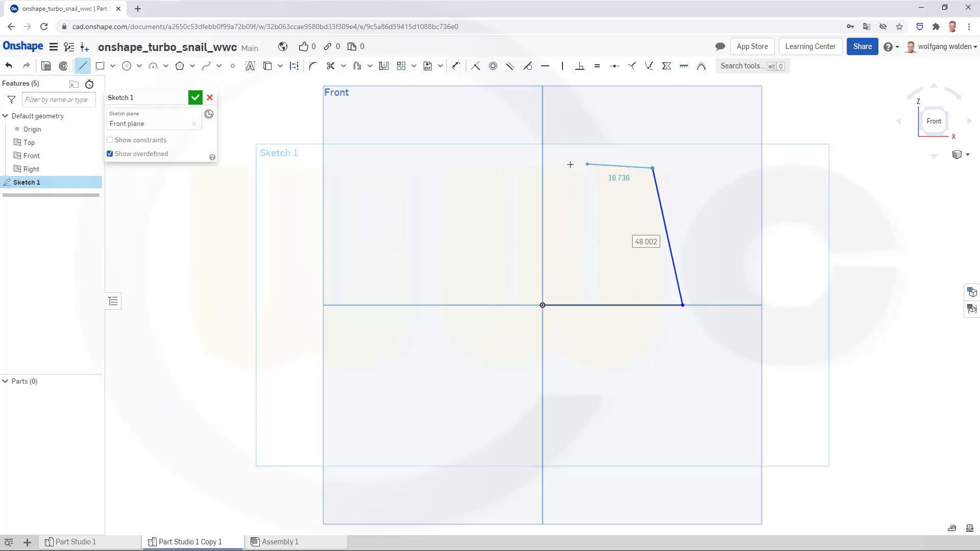
left_click(543, 169)
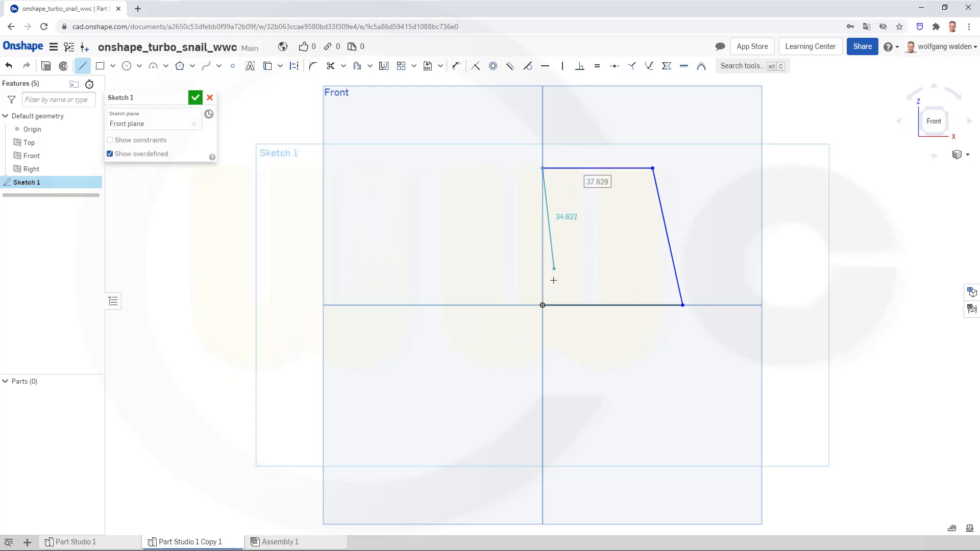
left_click(542, 305)
key("Escape")
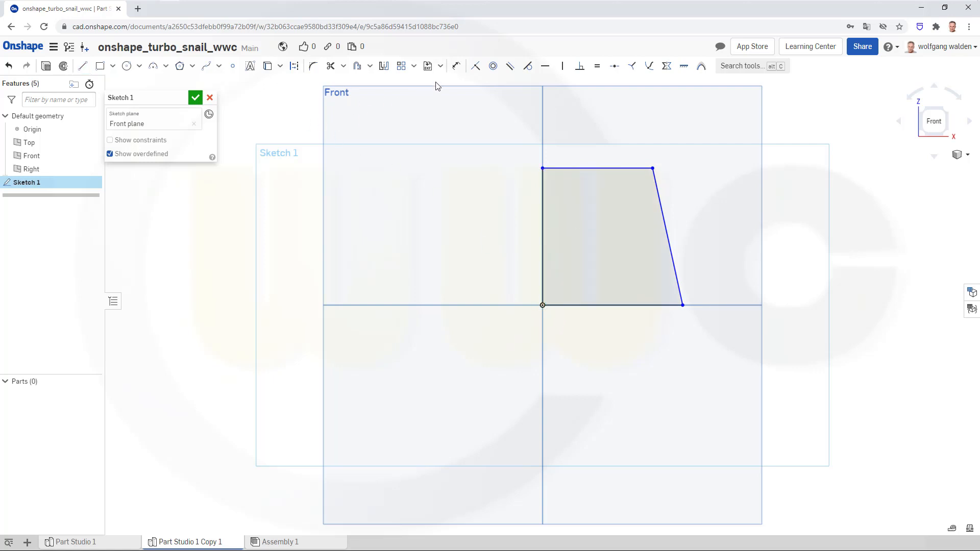
- Dimension the trapezoid's upper edge as 235/2 mm
left_click(457, 72)
left_click(542, 176)
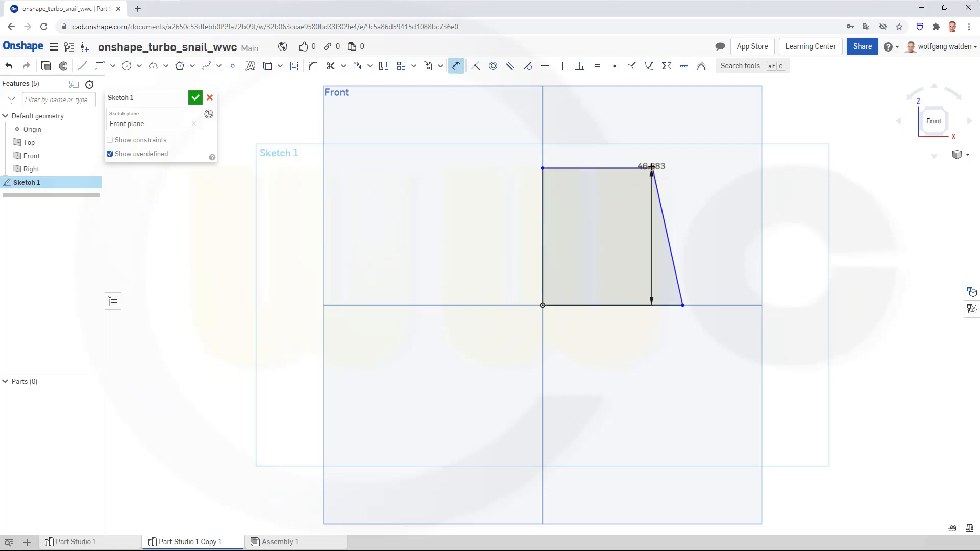
left_click(652, 168)
left_click(612, 126)
type("2")
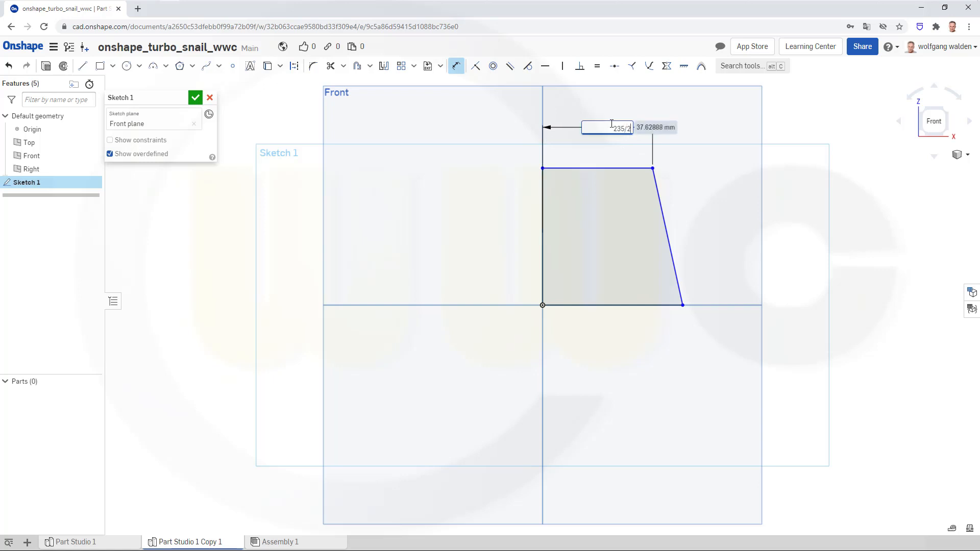
type("35/2")
key("Return")
- Dimension the trapezoid's base, from the origin to its outer corner, as (235+46)/2 mm
scroll(678, 271, "up", 2)
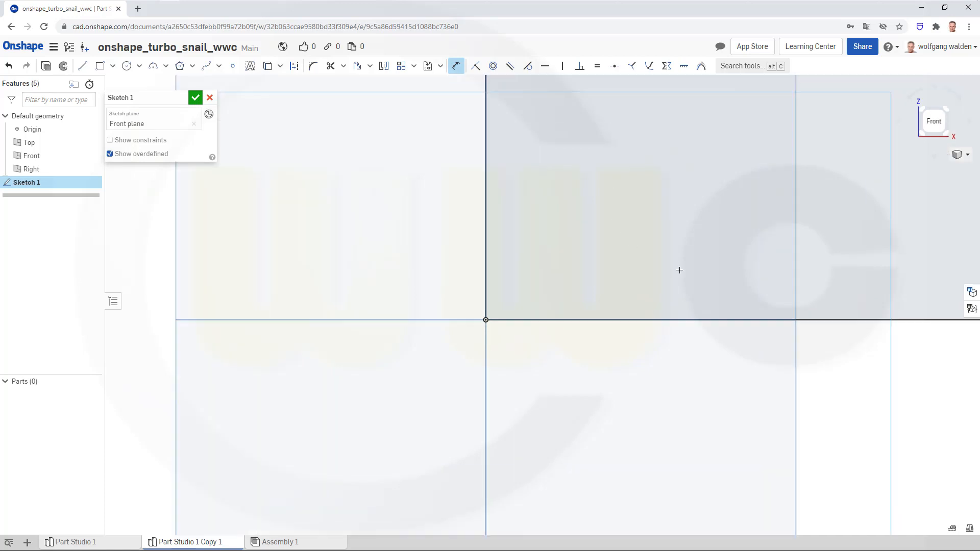
scroll(678, 271, "down", 4)
left_click(581, 280)
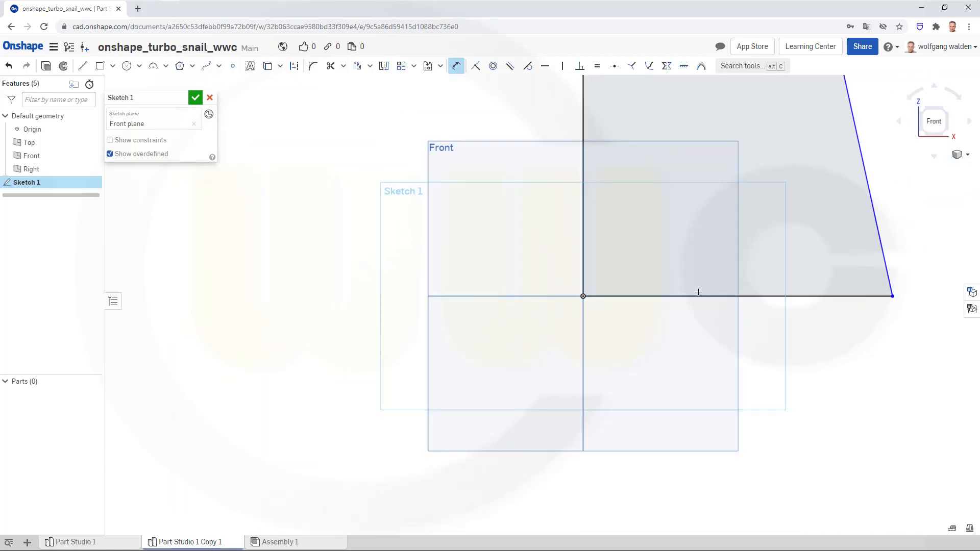
left_click(892, 297)
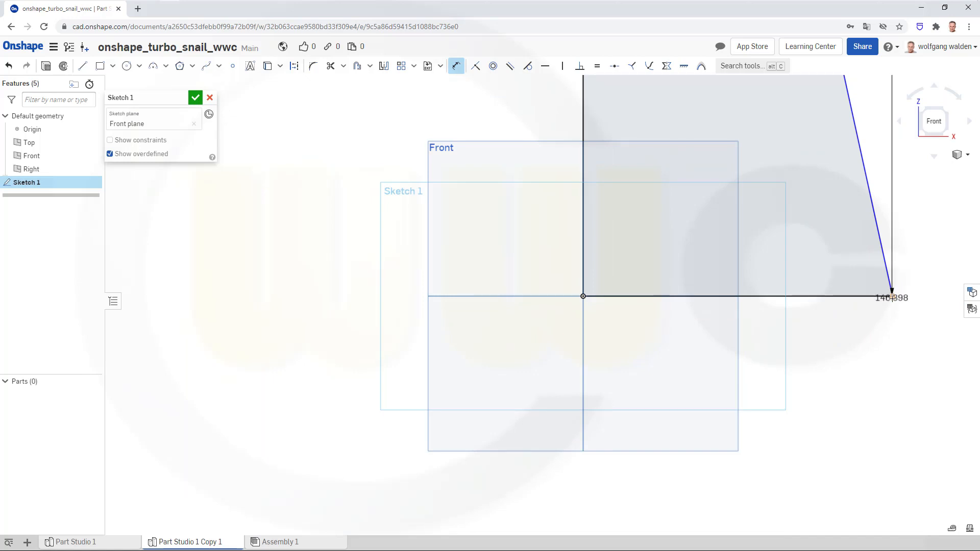
left_click(736, 367)
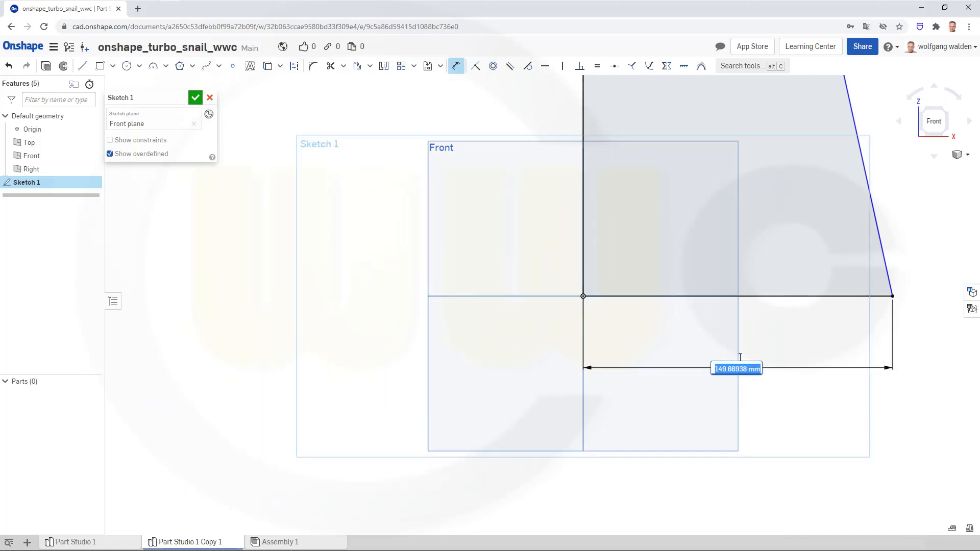
key("BackSpace")
type("(235+46)")
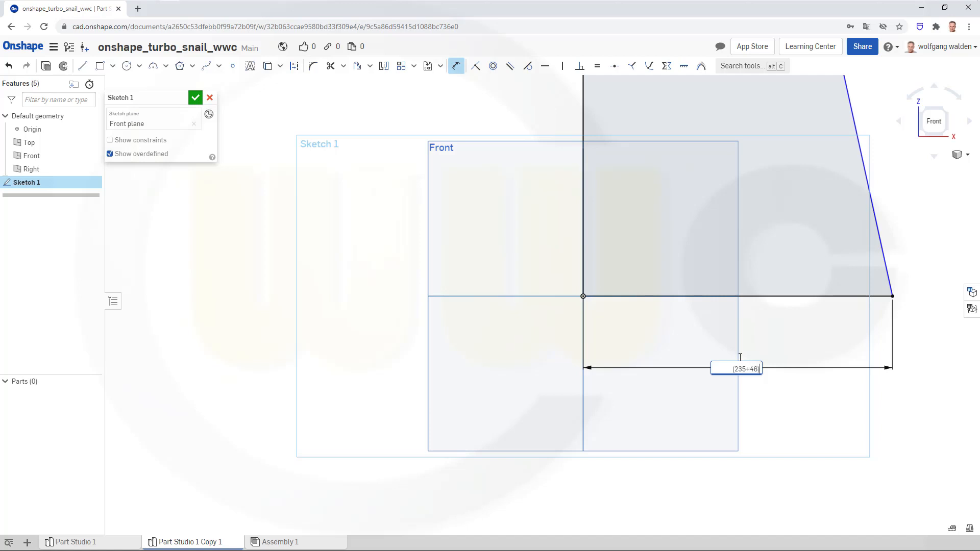
type("/2")
key("Return")
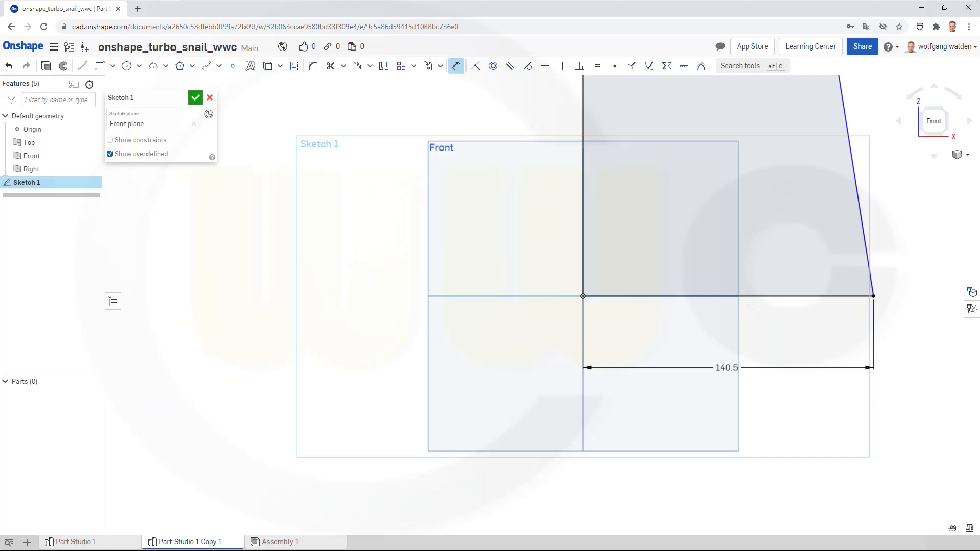
- Dimension the trapezoid's vertical edge as 100 mm and finish the sketch
scroll(684, 192, "down", 5)
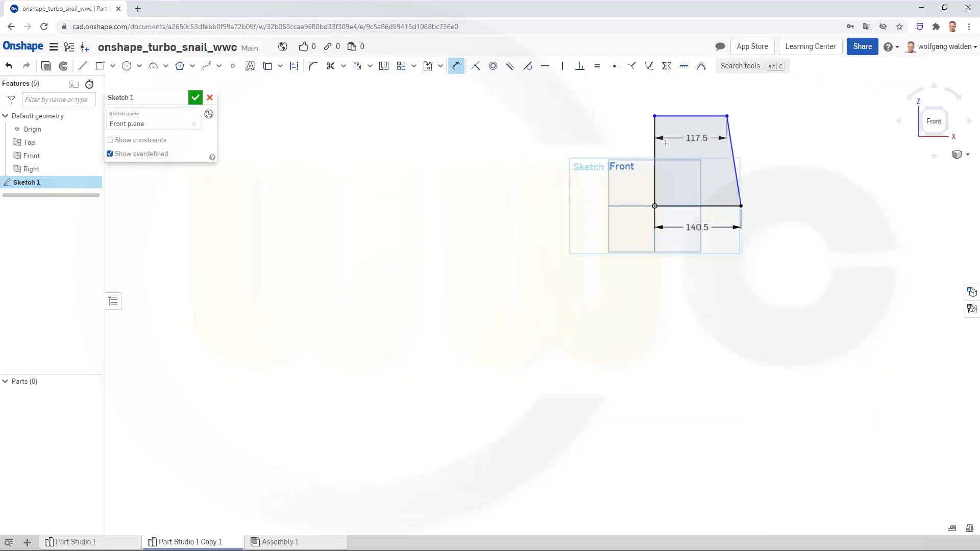
left_click(655, 152)
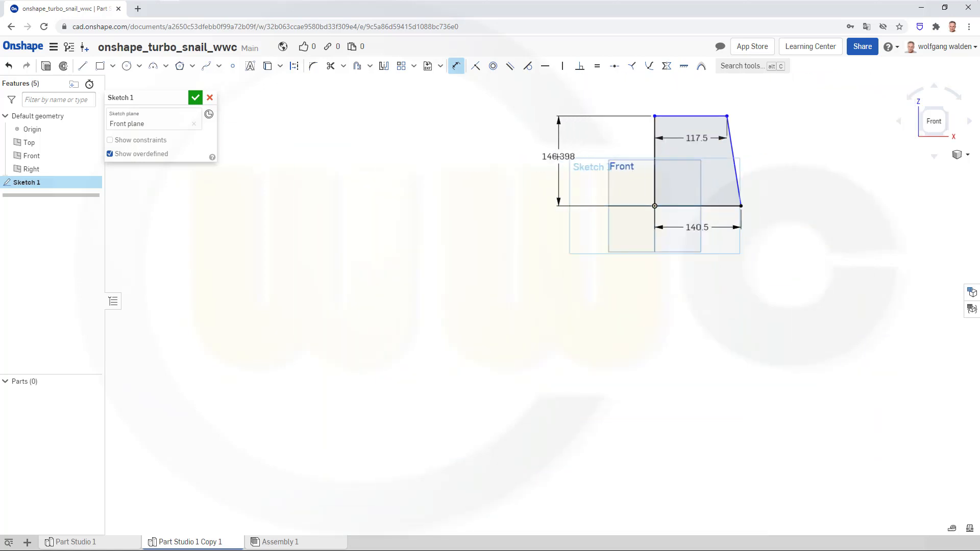
left_click(559, 151)
type("100")
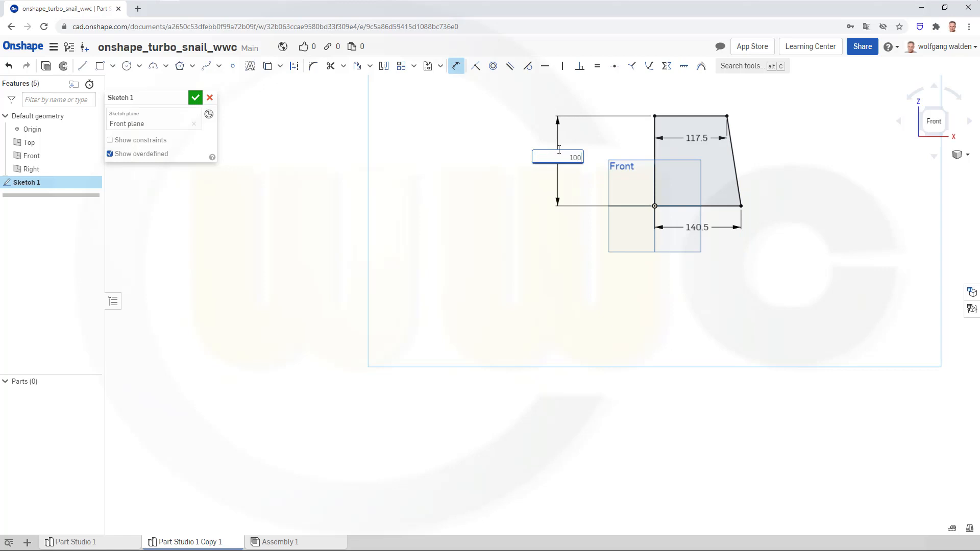
key("Return")
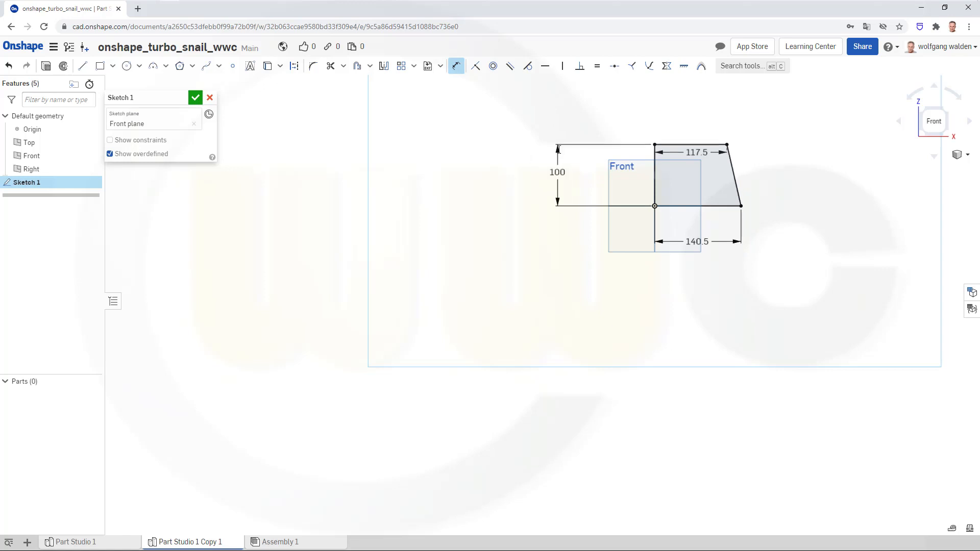
left_click(195, 98)
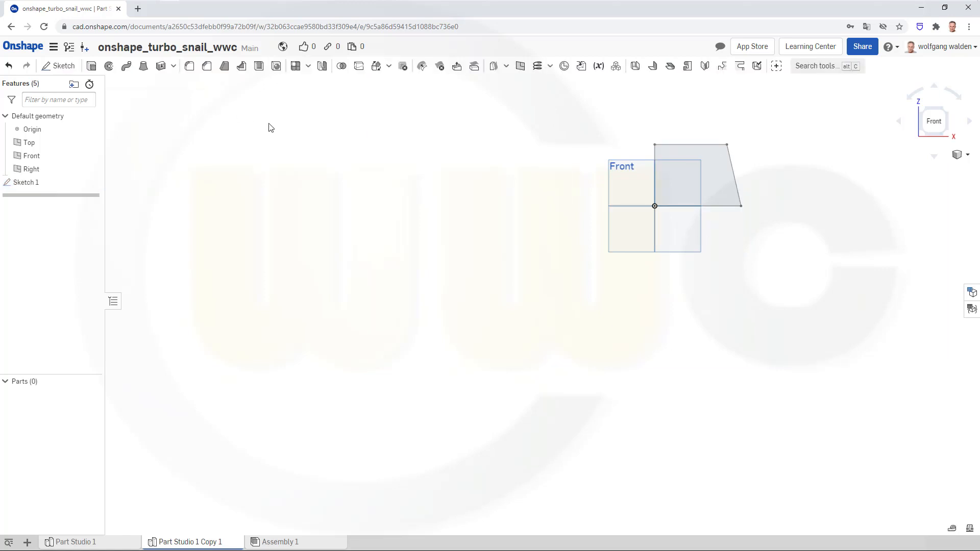
- Revolve the trapezoid region as a new solid through a full turn about its vertical edge at the origin
left_click(109, 66)
left_click(718, 188)
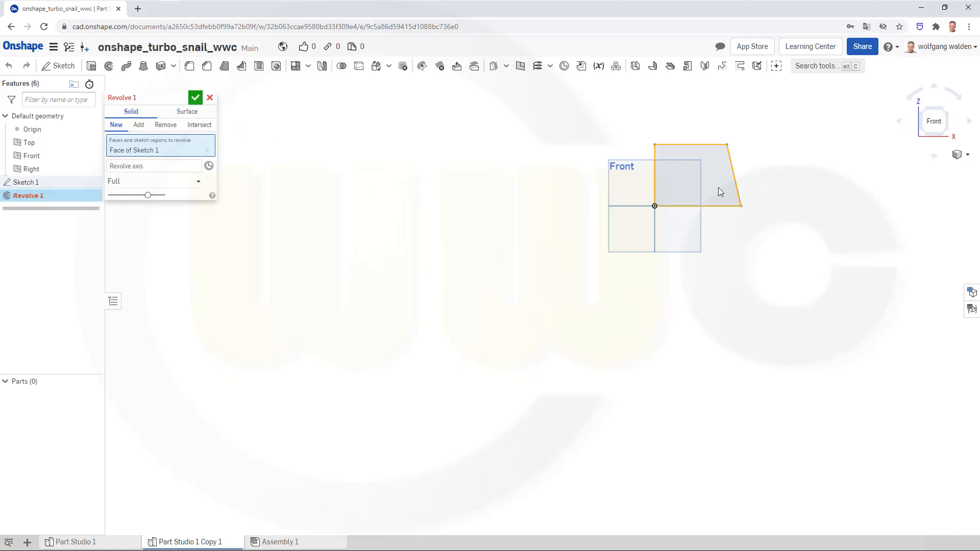
left_click(149, 166)
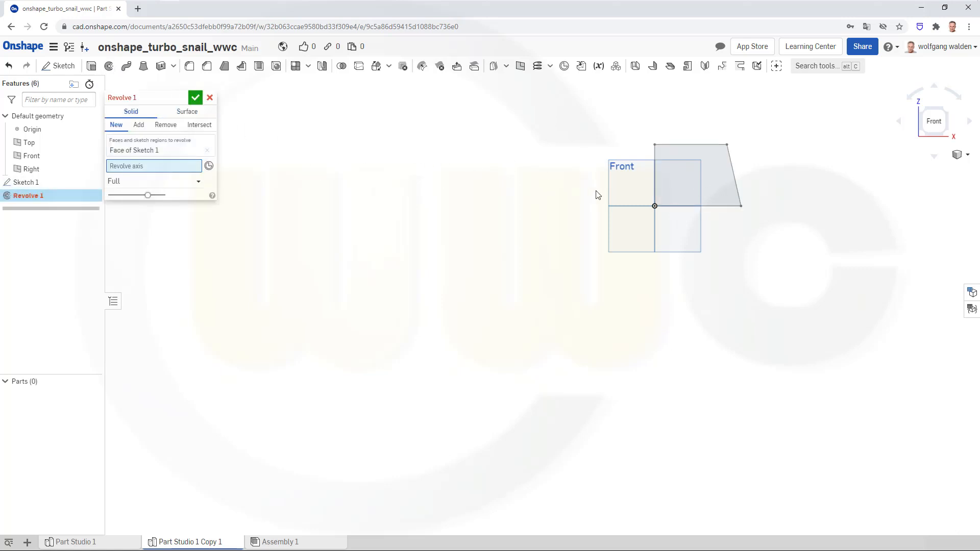
left_click(656, 187)
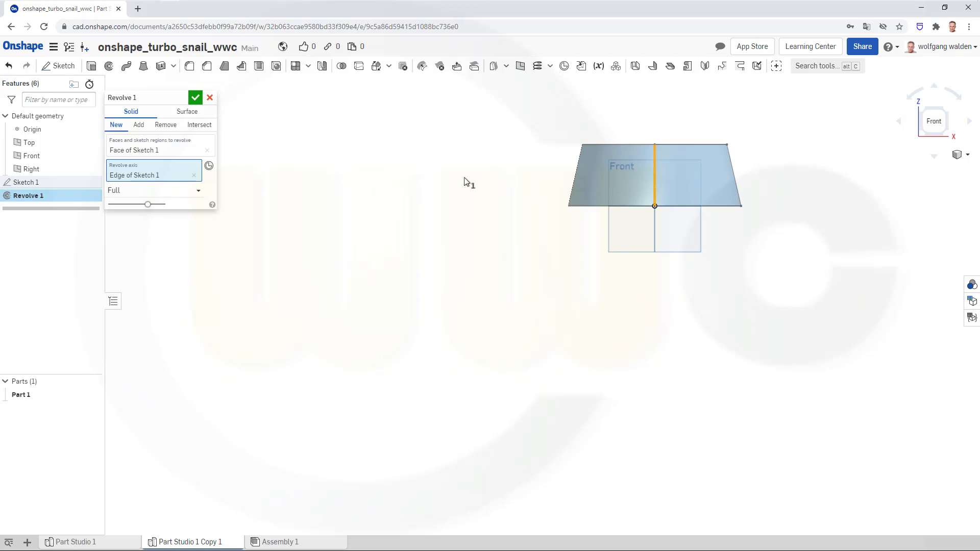
left_click(195, 97)
right_click_drag(493, 123, 546, 103)
middle_click_drag(544, 122, 410, 213)
right_click_drag(410, 213, 408, 220)
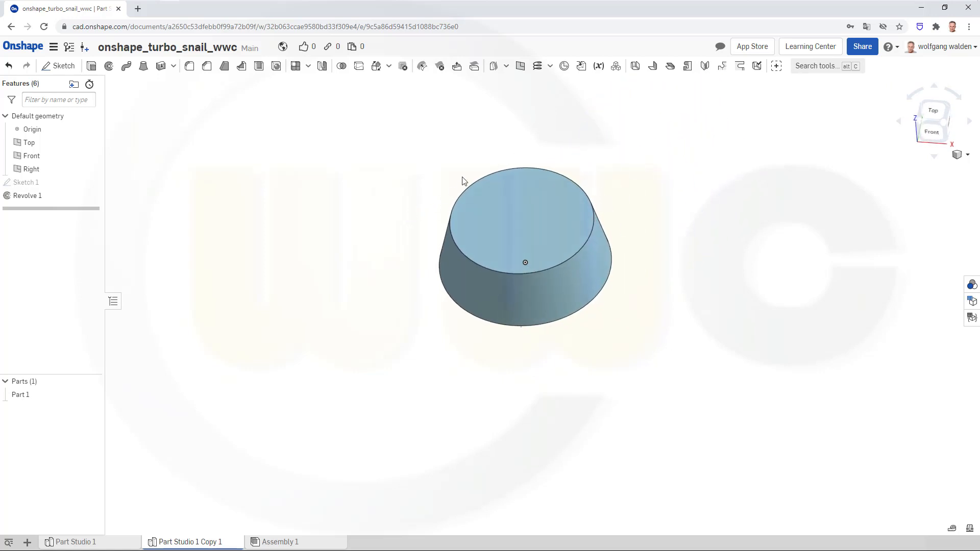
- Create a Turns helix on the conical face of the revolved solid with 0.875 revolutions and a 0 deg start angle
left_click(537, 66)
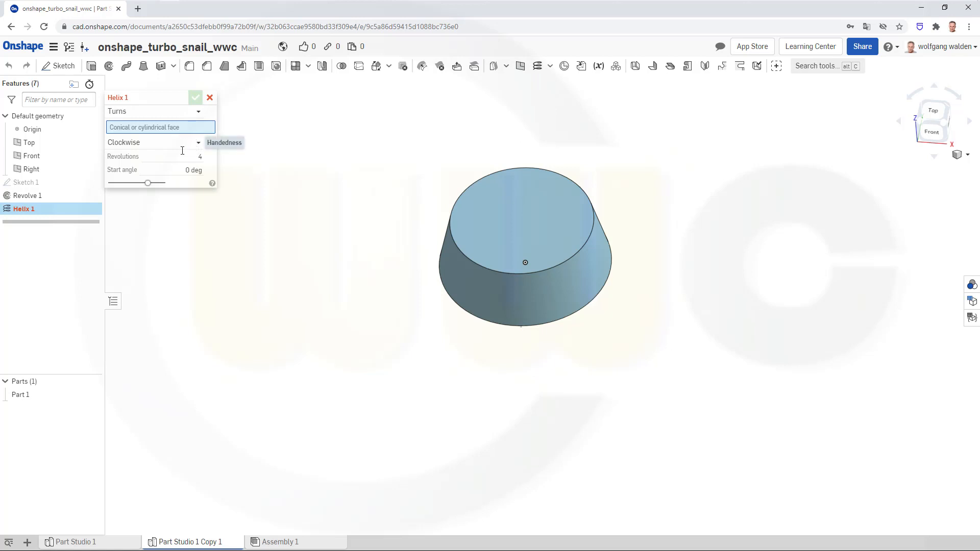
left_click(197, 157)
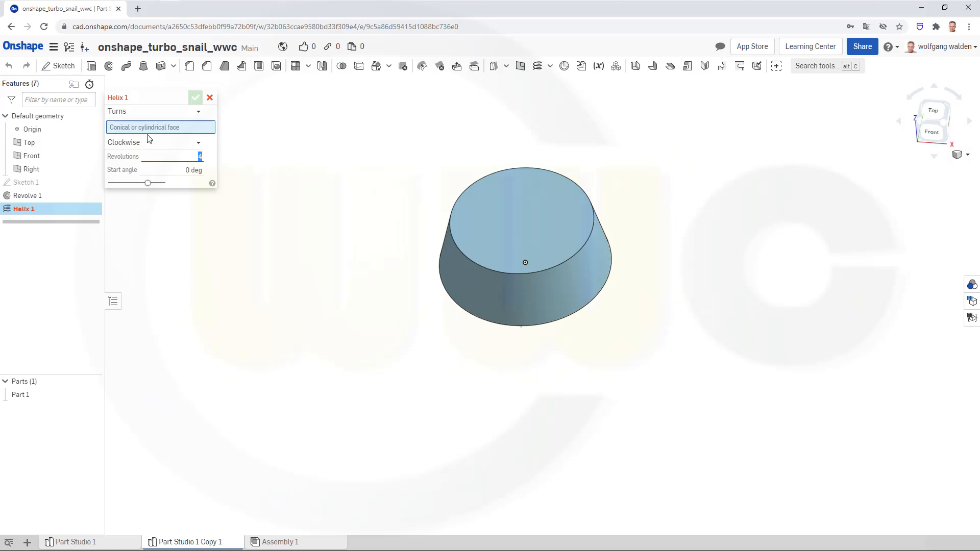
left_click(518, 290)
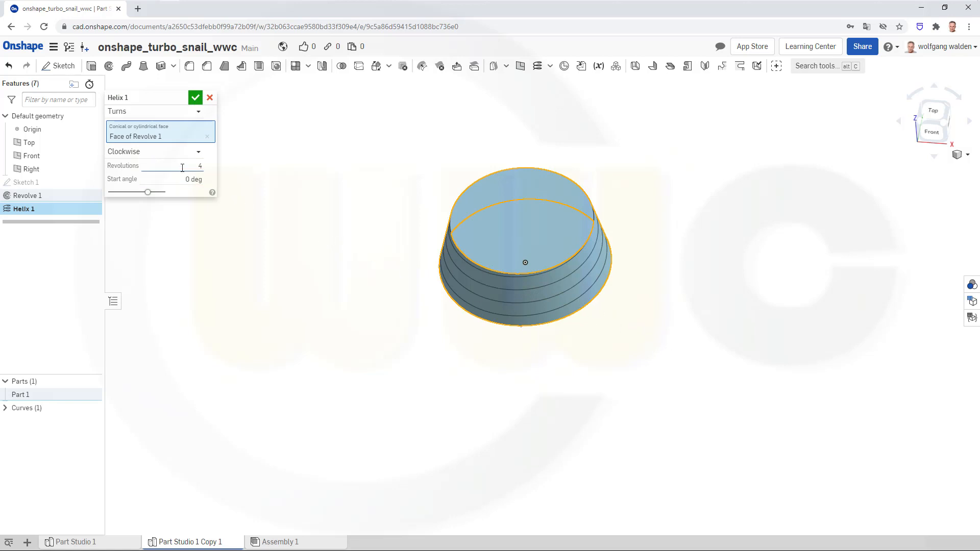
left_click(183, 167)
key("Tab")
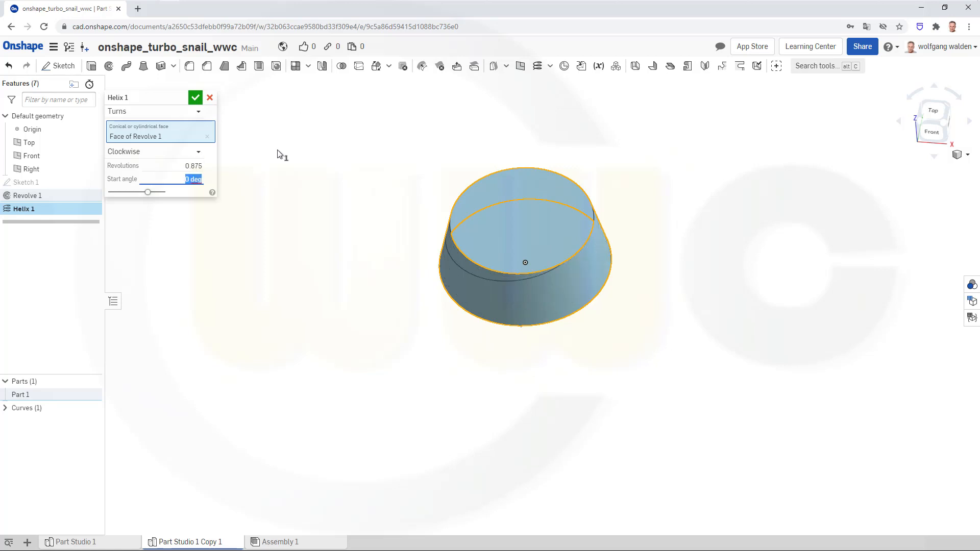
right_click_drag(366, 216, 560, 242)
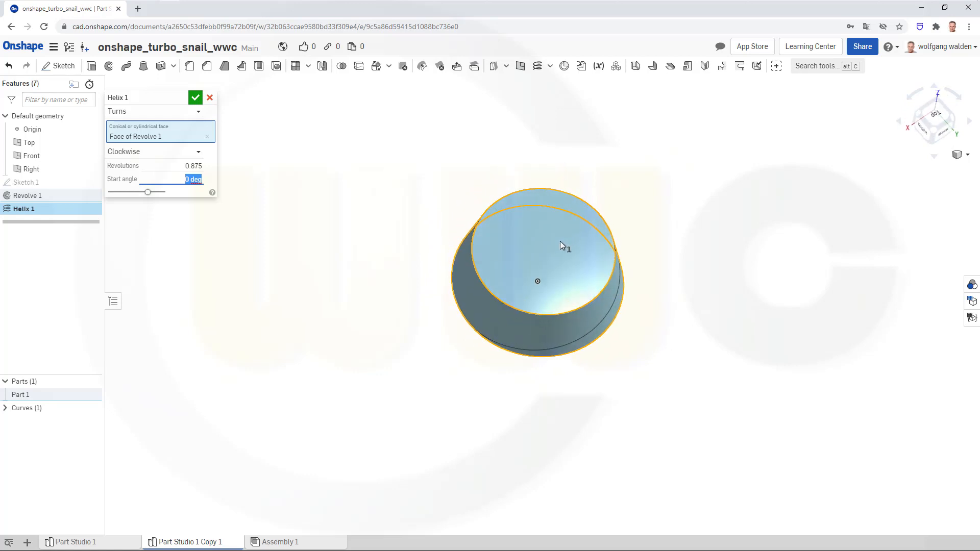
- Complete the helix with counterclockwise handedness and hide the revolved solid
left_click(200, 154)
left_click(161, 182)
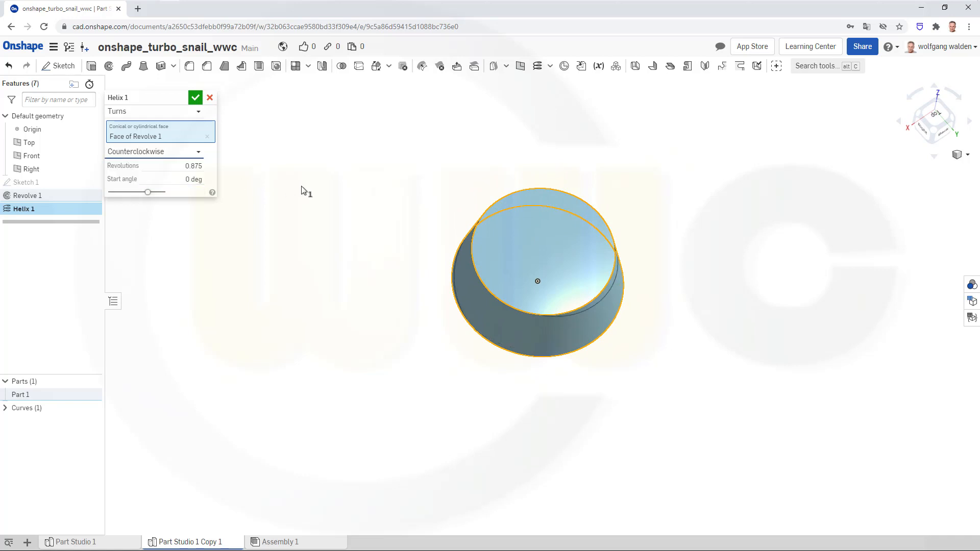
mouse_move(380, 209)
right_mouse_down()
mouse_move(380, 220)
mouse_move(367, 213)
mouse_move(399, 178)
mouse_move(389, 203)
right_mouse_up()
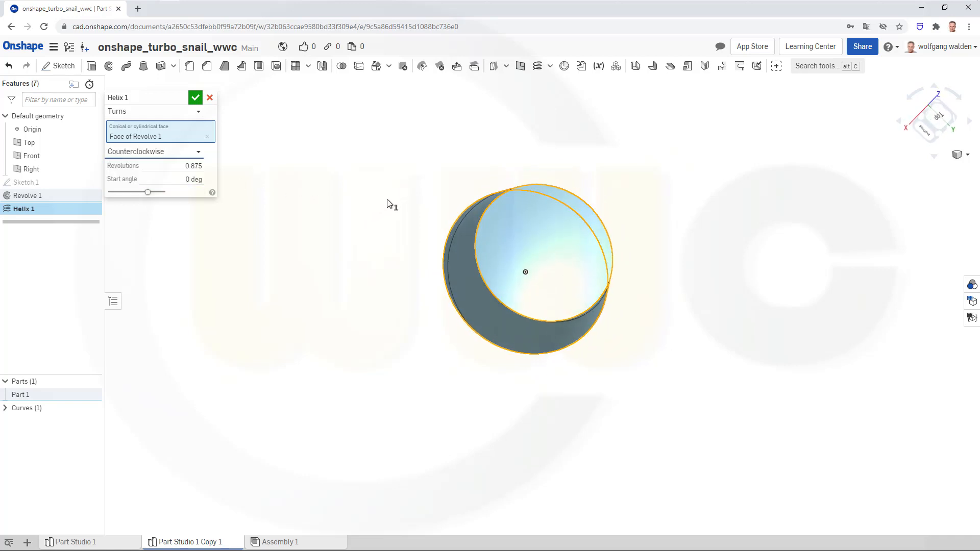
left_click(196, 99)
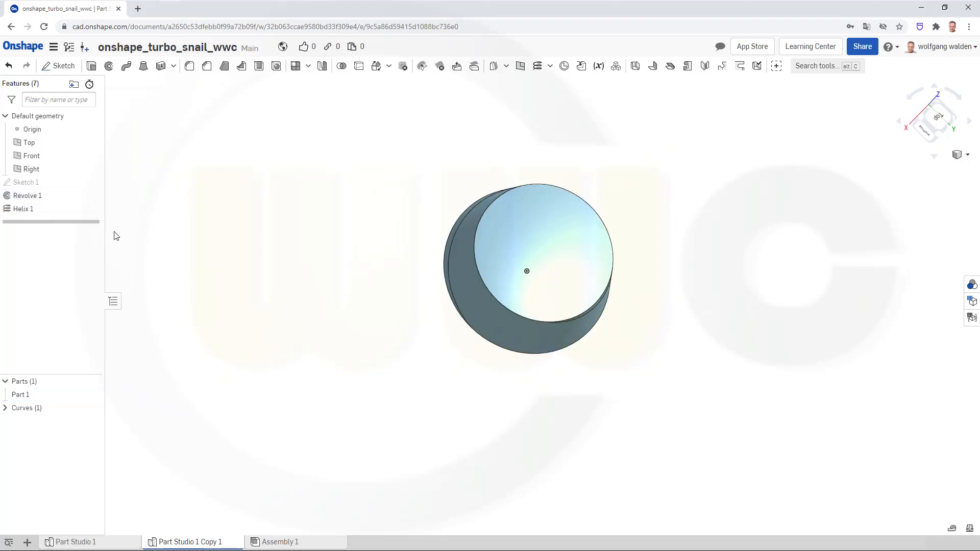
left_click(90, 395)
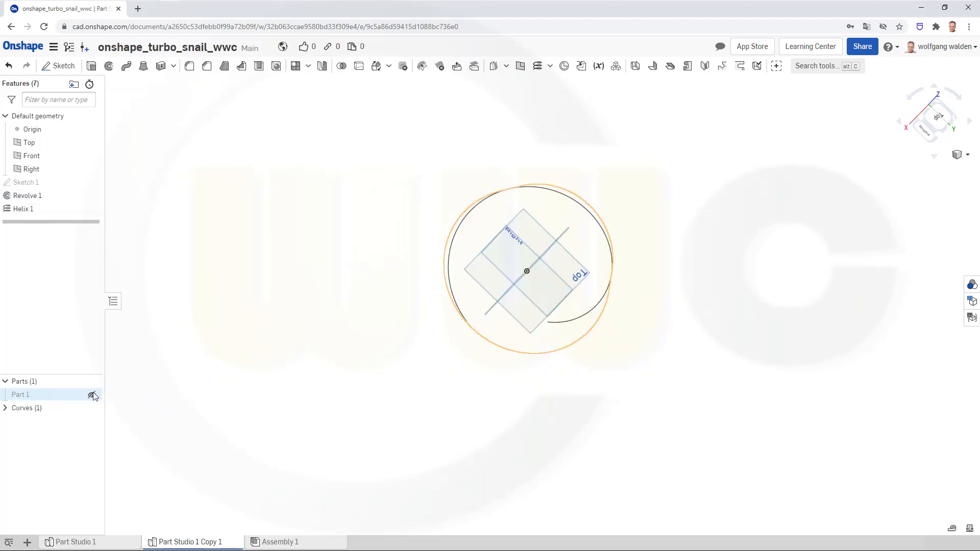
right_click_drag(306, 274, 343, 287)
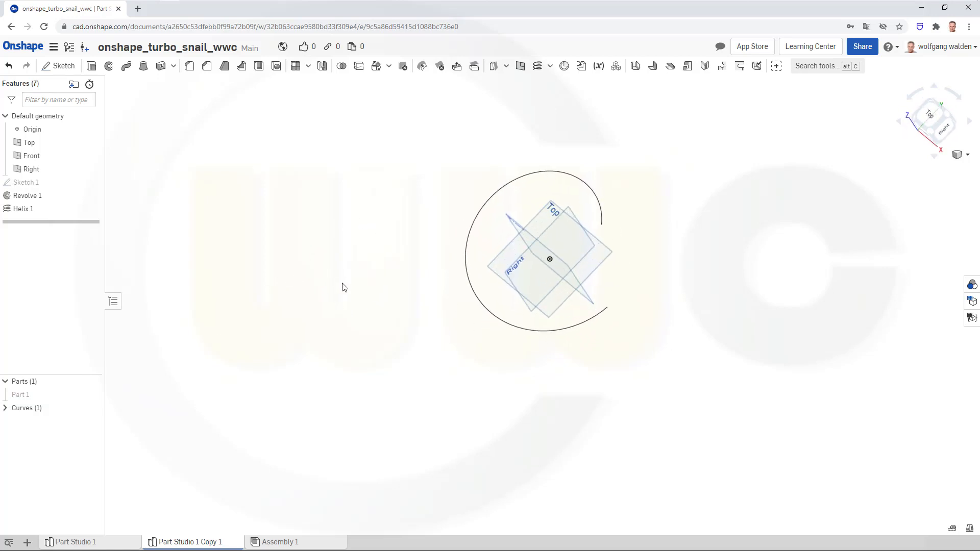
- Create a sketch on the Top plane, project the helix curve into it with Use, and finish the sketch
left_click(62, 66)
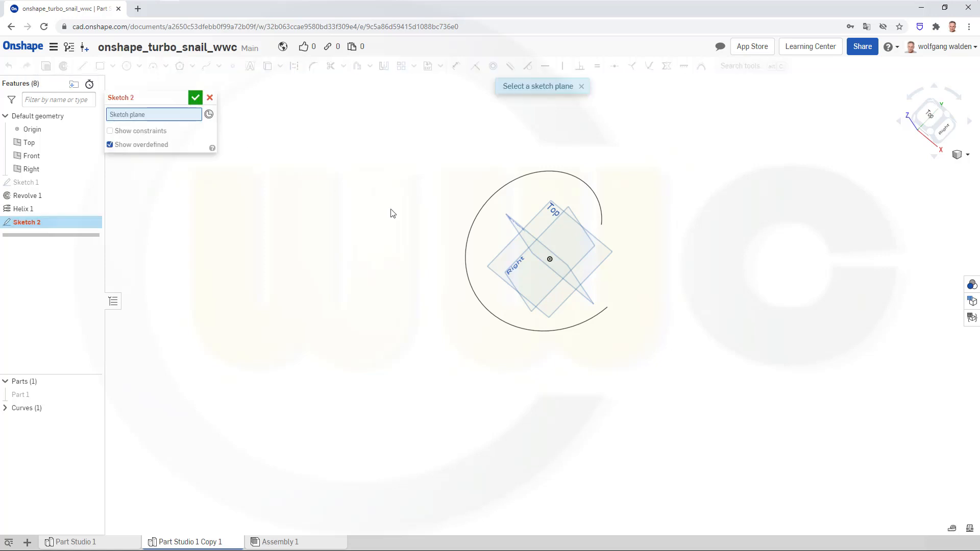
left_click(542, 218)
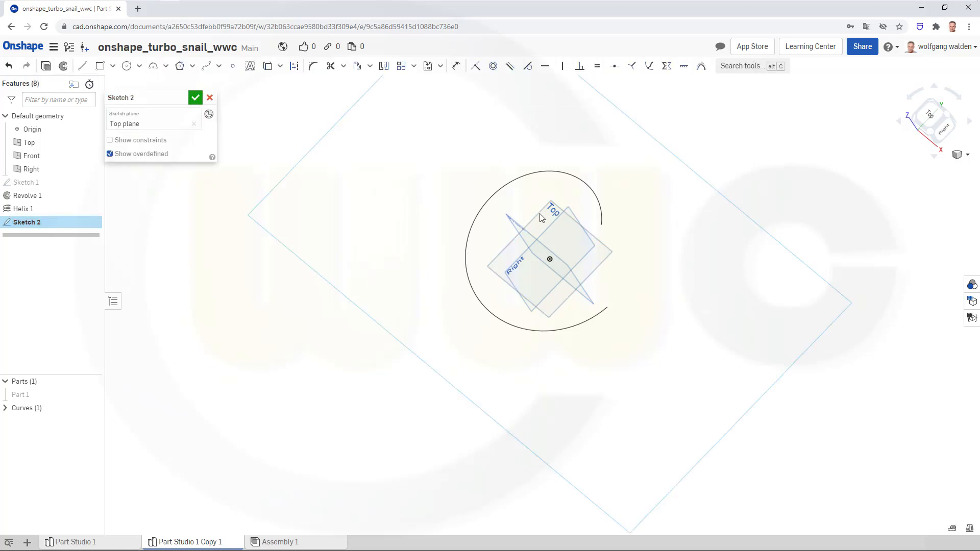
left_click(926, 115)
scroll(801, 188, "up", 2)
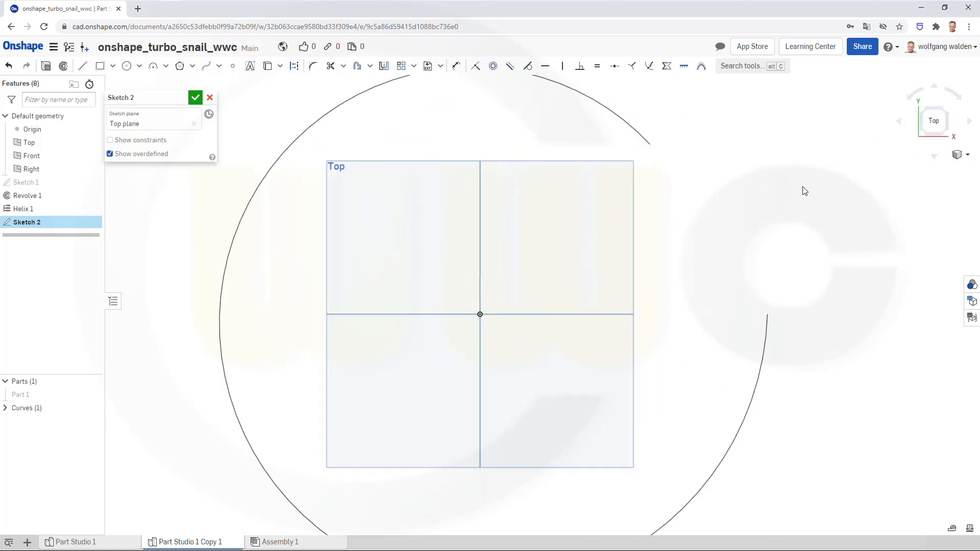
scroll(803, 197, "down", 4)
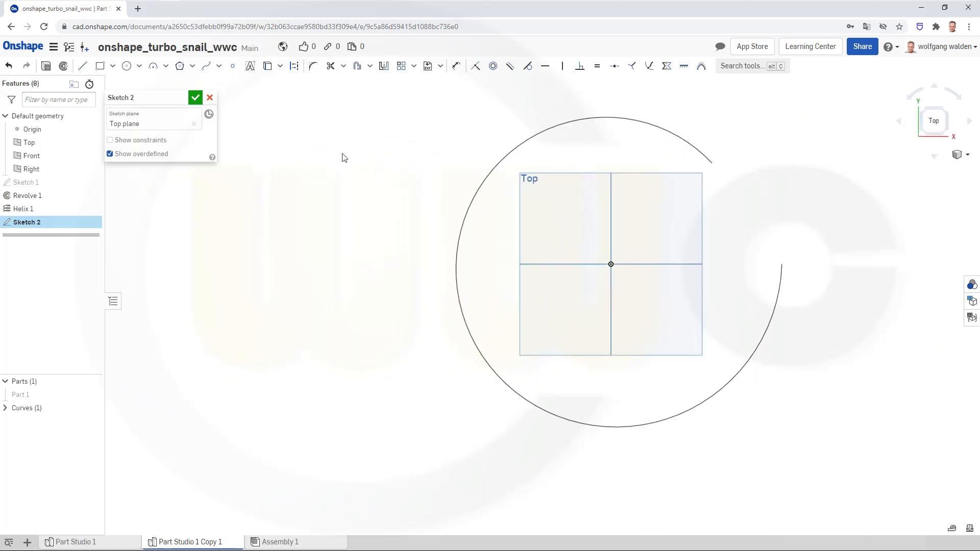
left_click(267, 68)
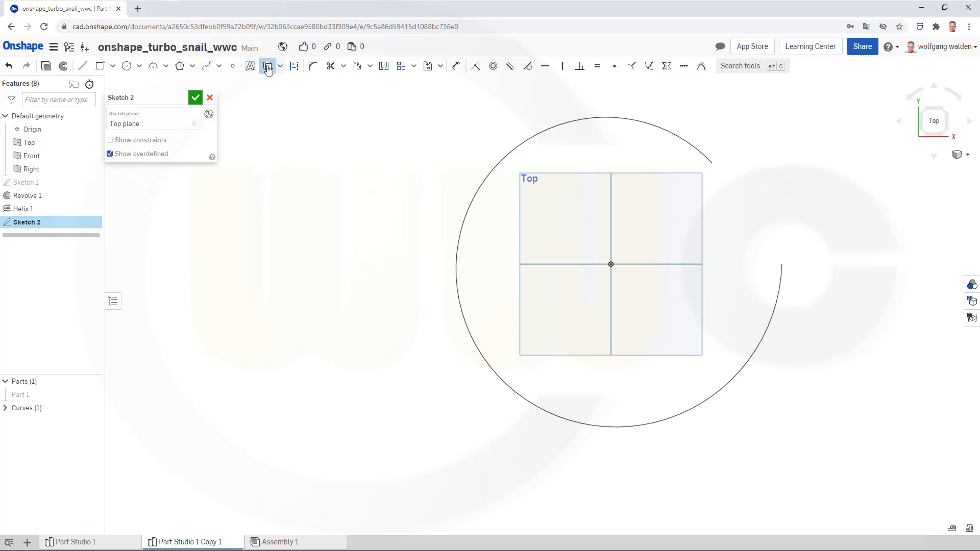
left_click(529, 141)
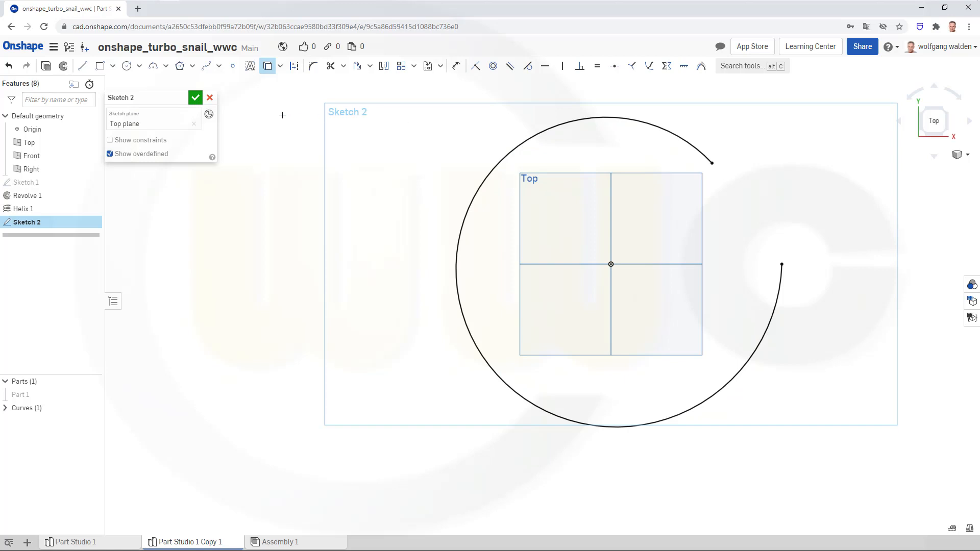
left_click(197, 97)
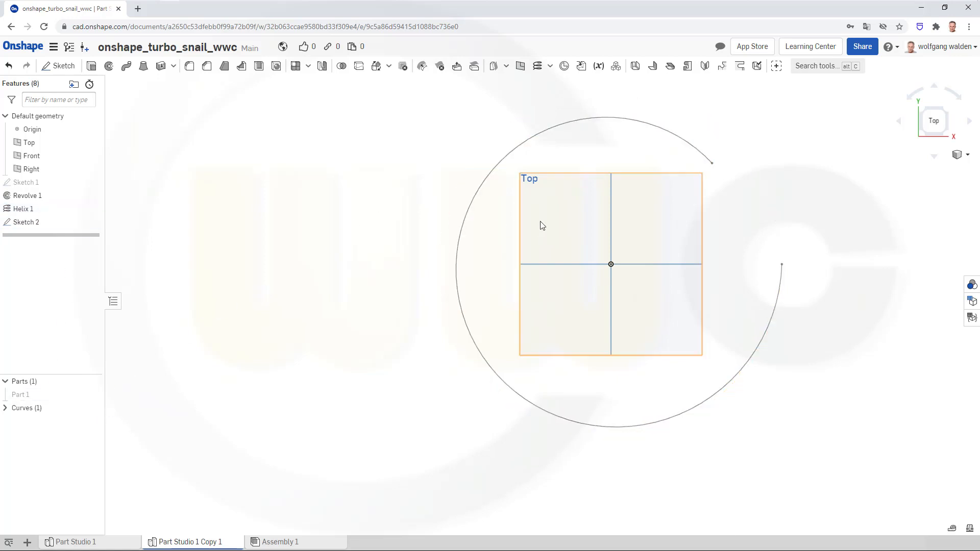
- Start a sketch on the Front plane and project the end point of the flat spiral curve that lies on this plane
right_click_drag(451, 197, 498, 156)
scroll(646, 134, "up", 2)
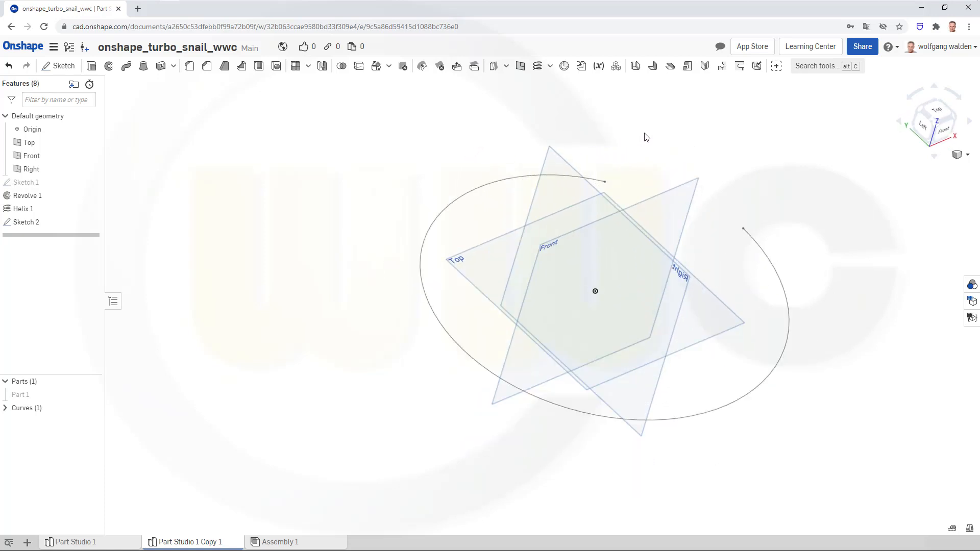
right_click_drag(677, 154, 663, 196)
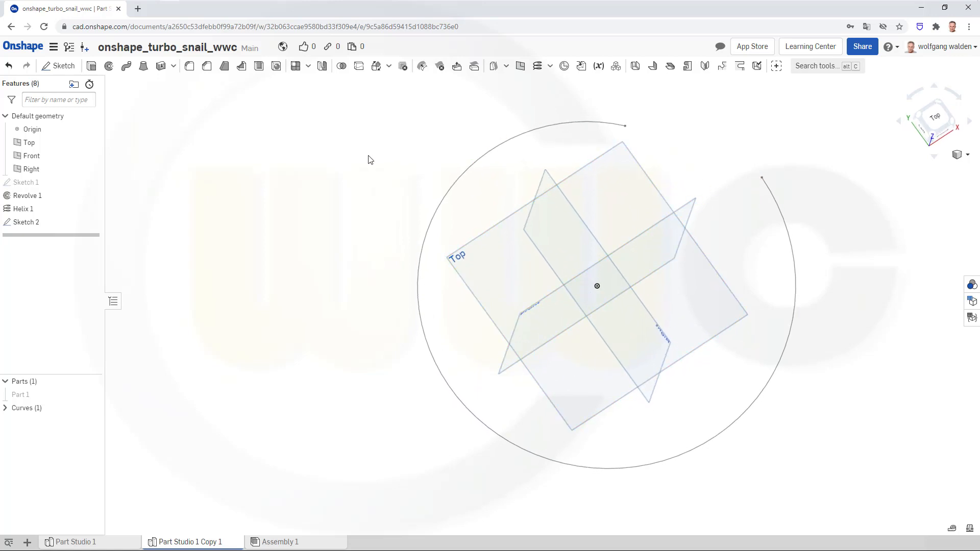
left_click(57, 66)
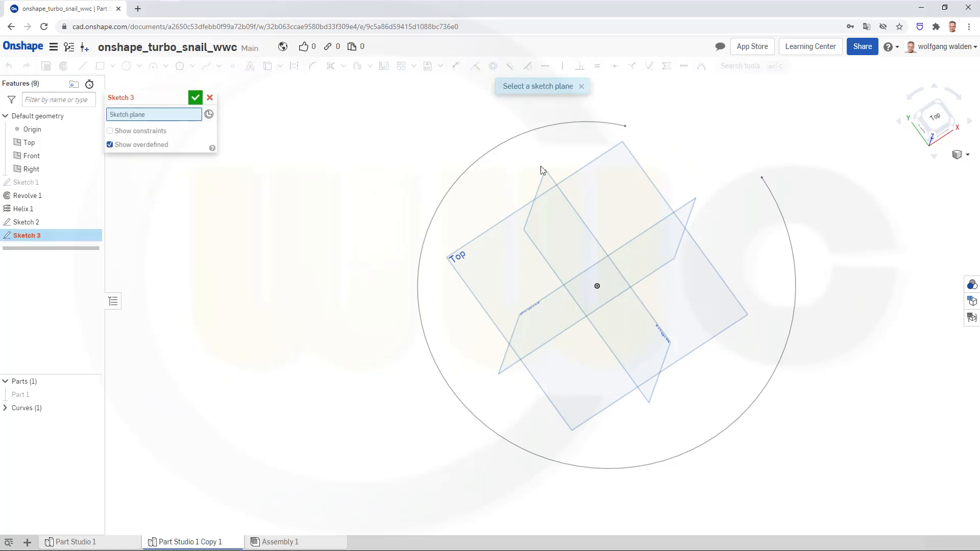
left_click(645, 240)
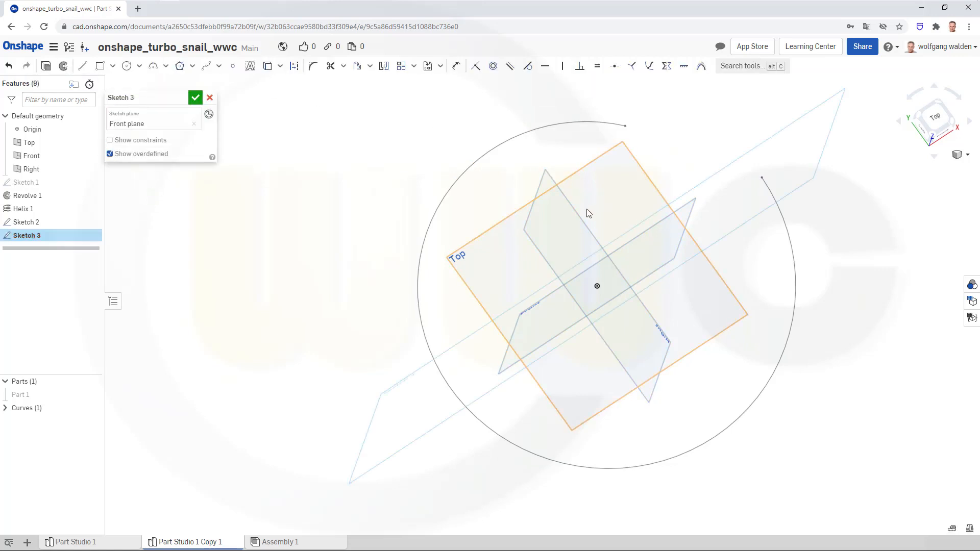
right_click_drag(587, 209, 568, 175)
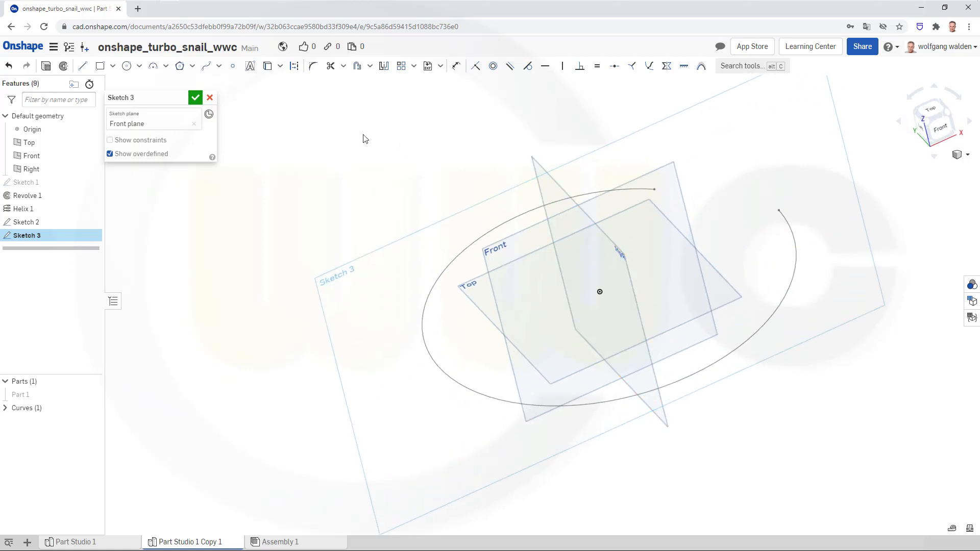
left_click(280, 70)
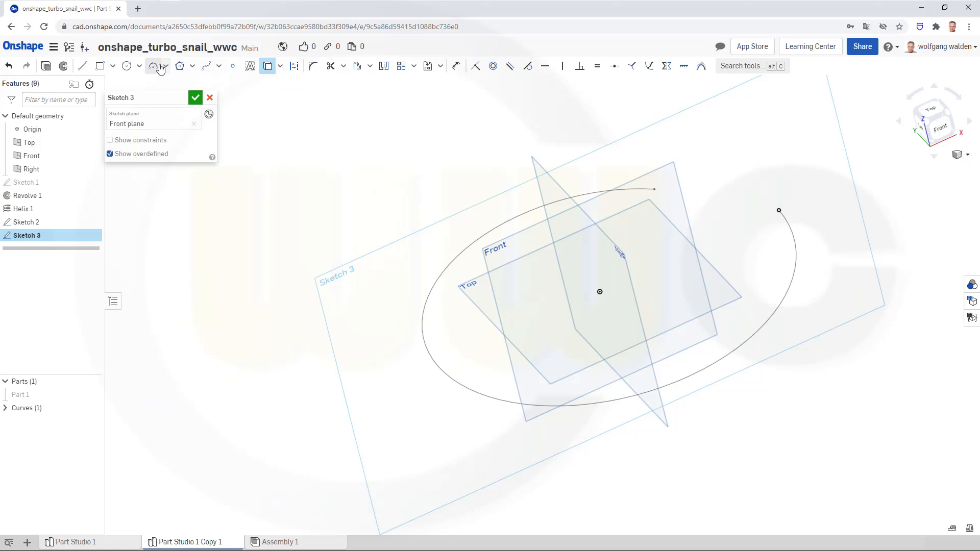
- Draw a circle with a 50 mm diameter centred on the projected end point and finish the sketch
left_click(127, 68)
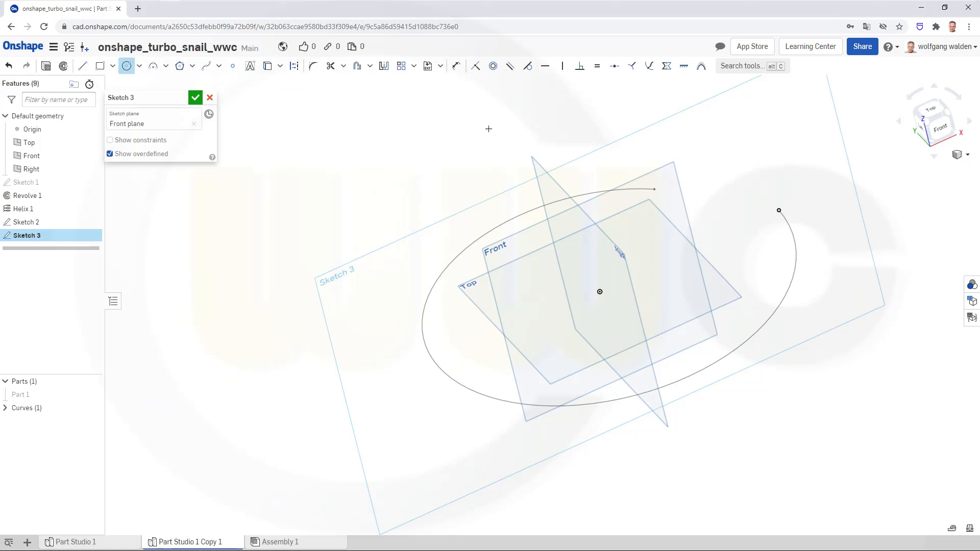
left_click(778, 209)
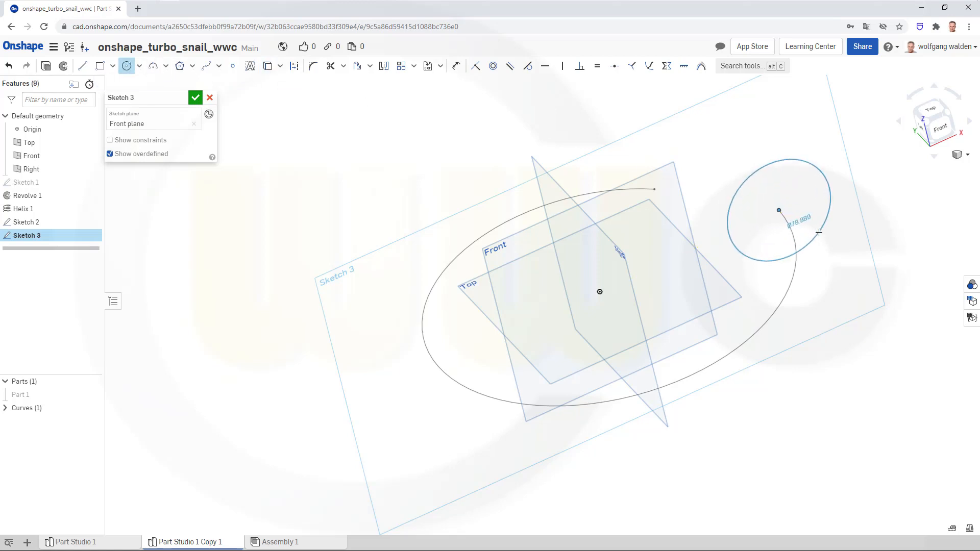
left_click(819, 232)
type("5")
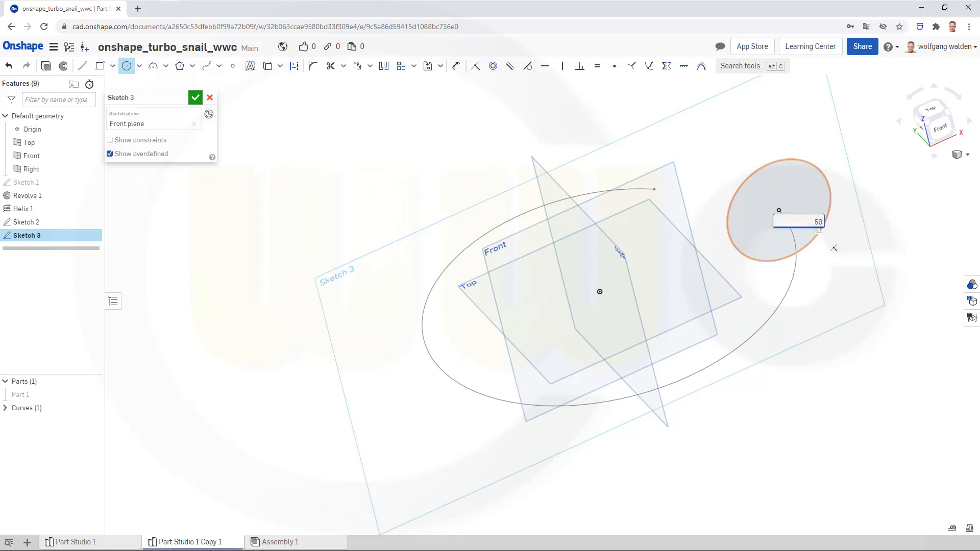
type("0")
key("Return")
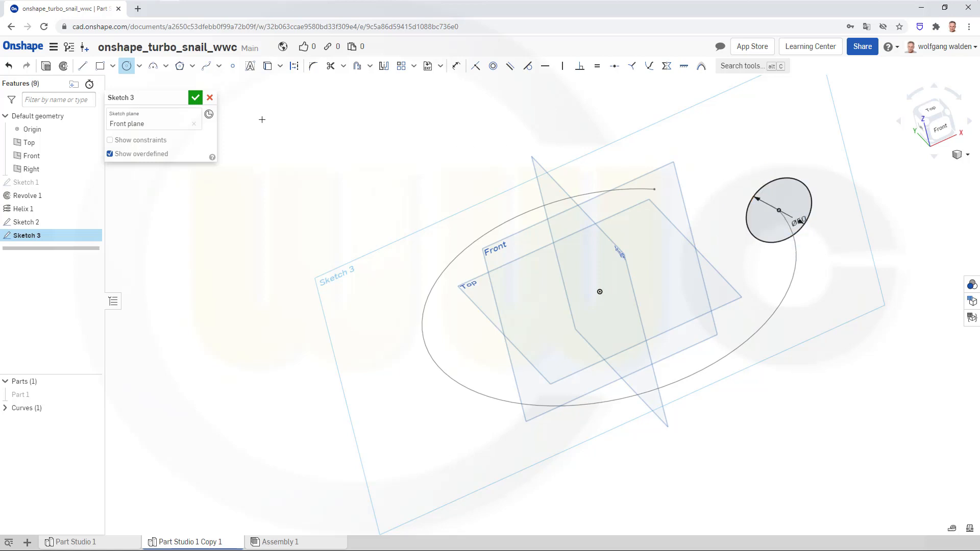
left_click(195, 98)
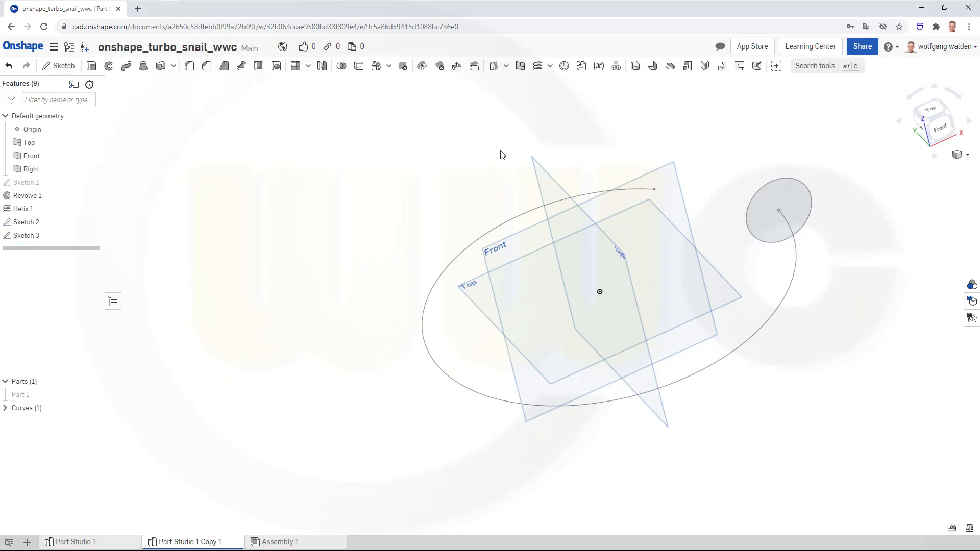
- Define a Curve point plane using the projected spiral curve and the vertex at its other end, away from the circle
right_click_drag(503, 153, 529, 171)
scroll(614, 142, "up", 2)
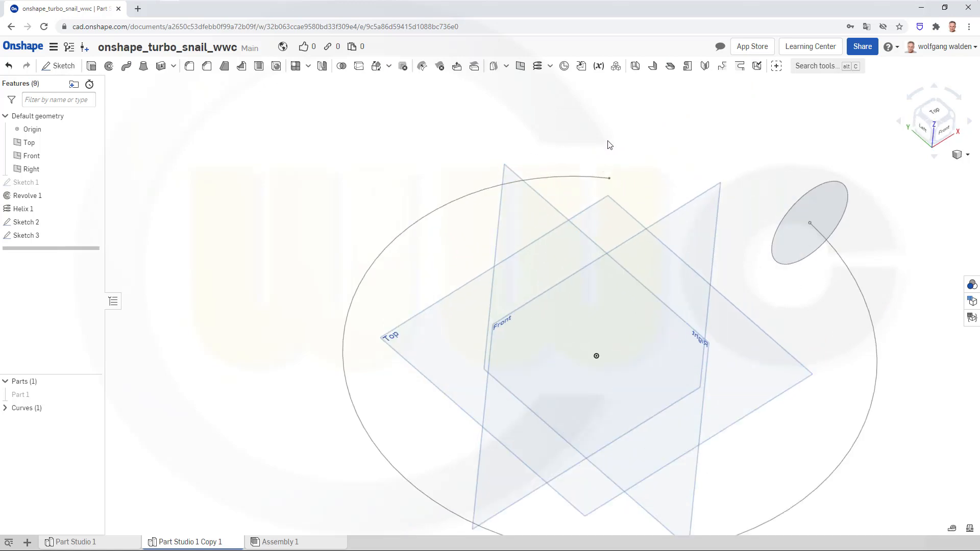
right_click_drag(608, 141, 640, 161)
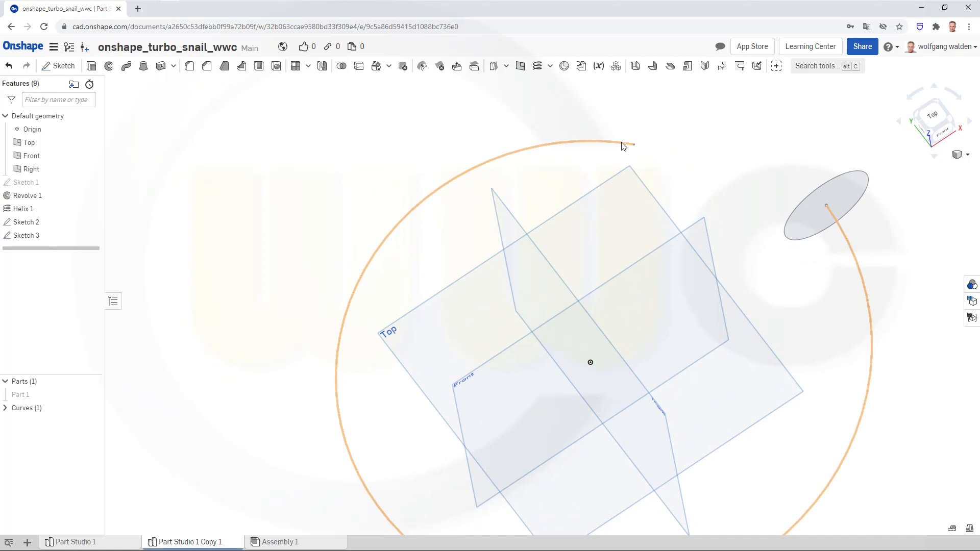
left_click(520, 66)
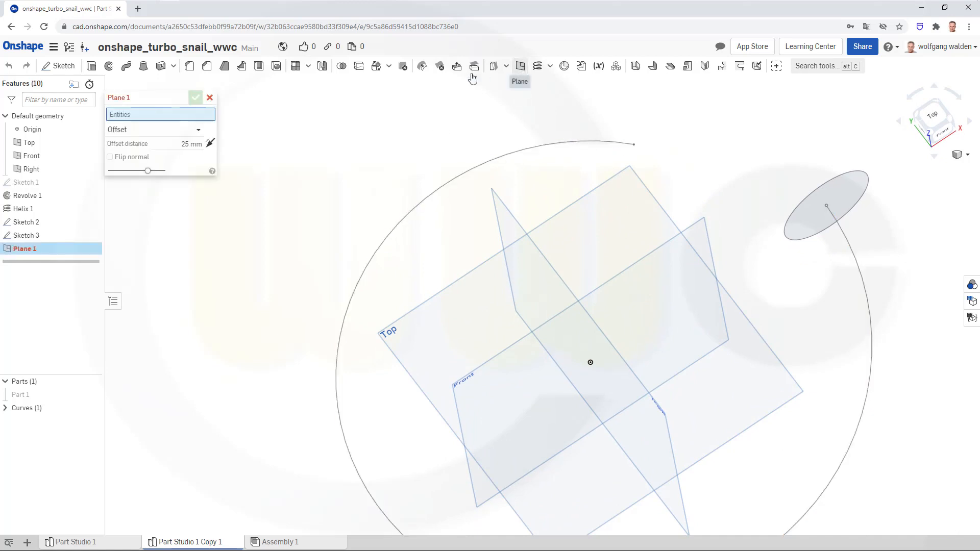
left_click(199, 130)
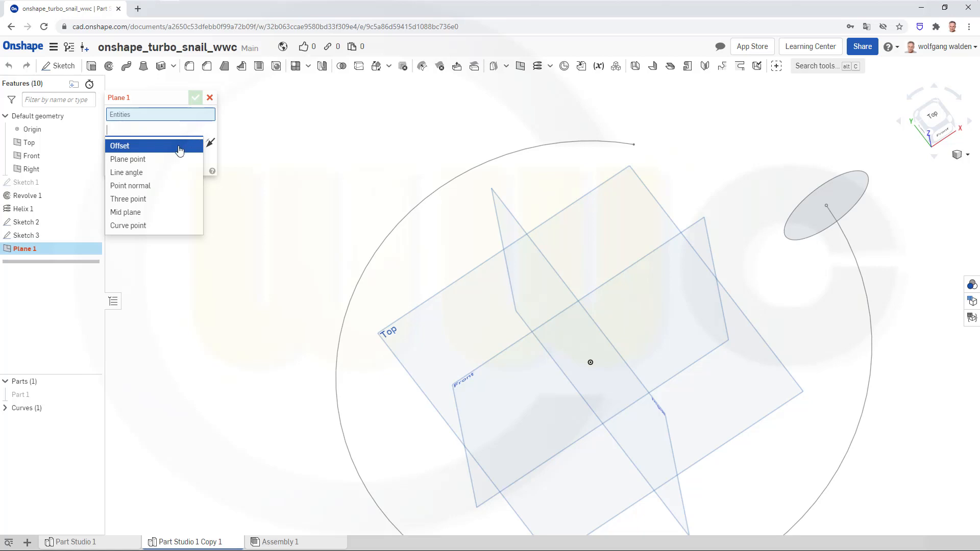
left_click(143, 229)
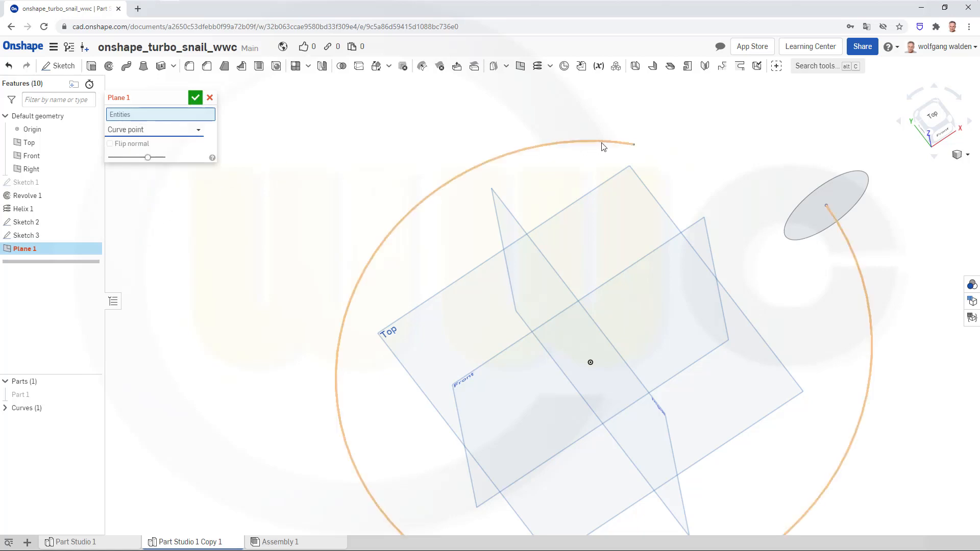
left_click(618, 146)
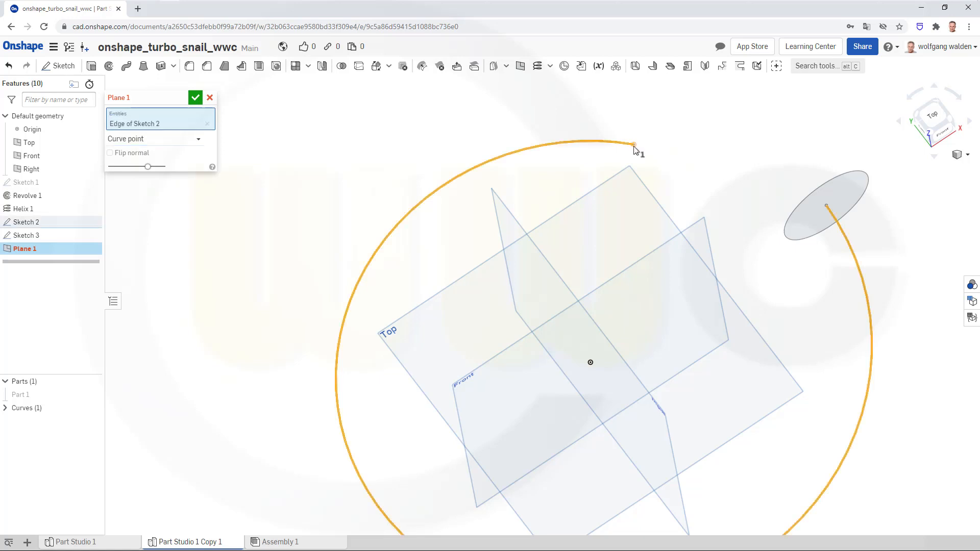
left_click(634, 146)
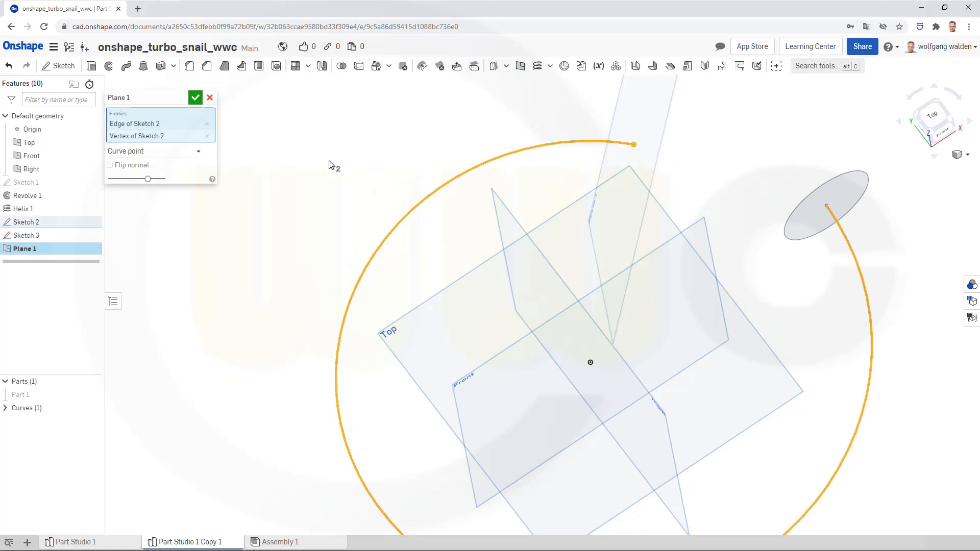
- Remove and reselect the curve's end vertex for the Curve point plane, and confirm the plane
left_click(206, 135)
left_click(201, 137)
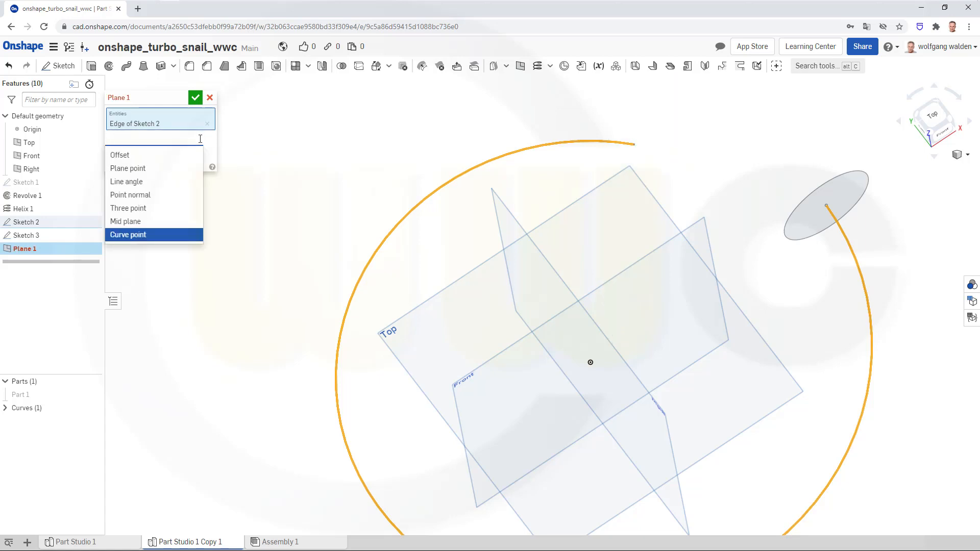
left_click(200, 138)
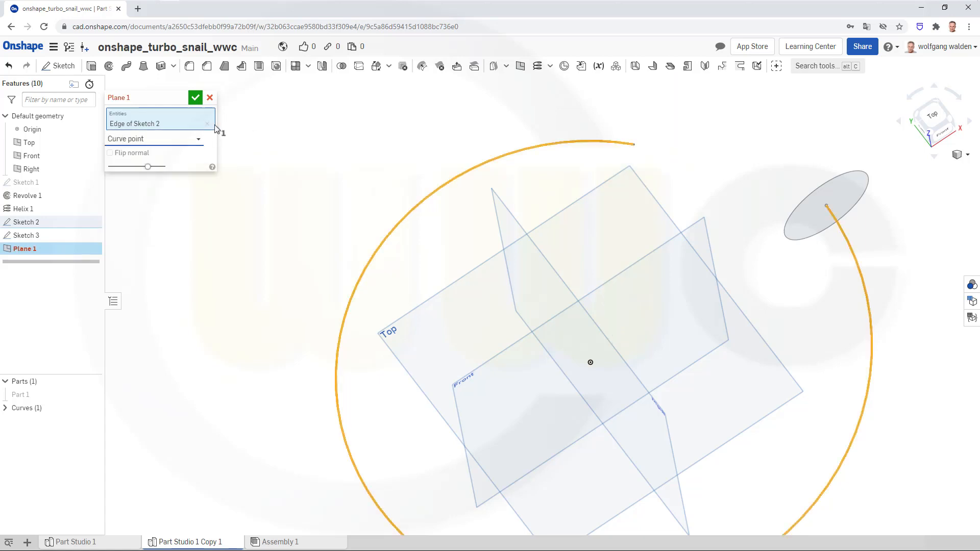
left_click(634, 145)
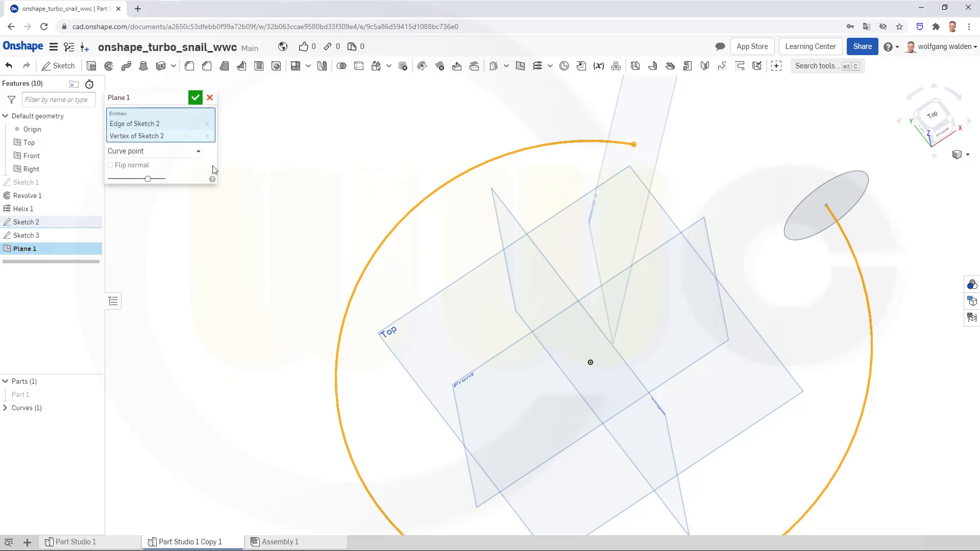
left_click(200, 104)
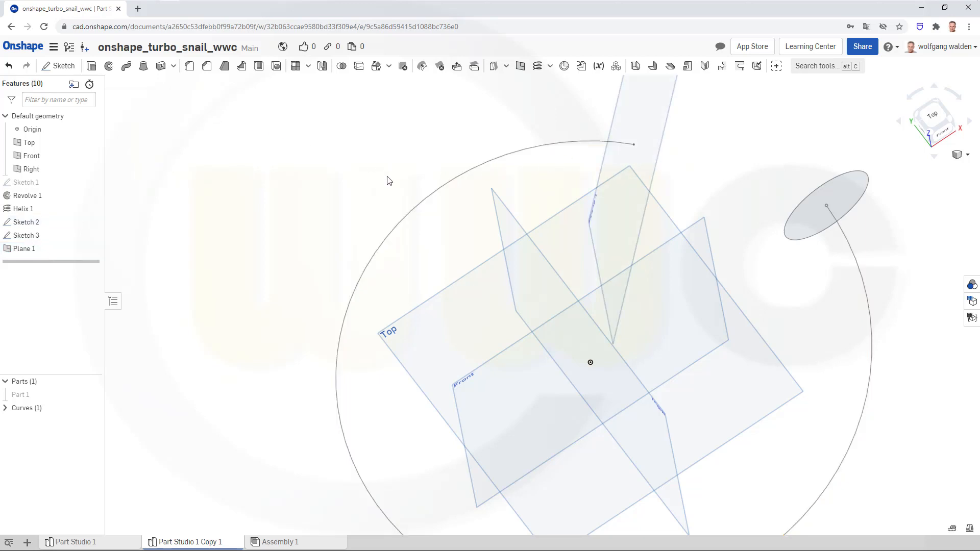
- Start a sketch on Plane 1 and project the spiral curve's end point into it
key("Down")
key("Down")
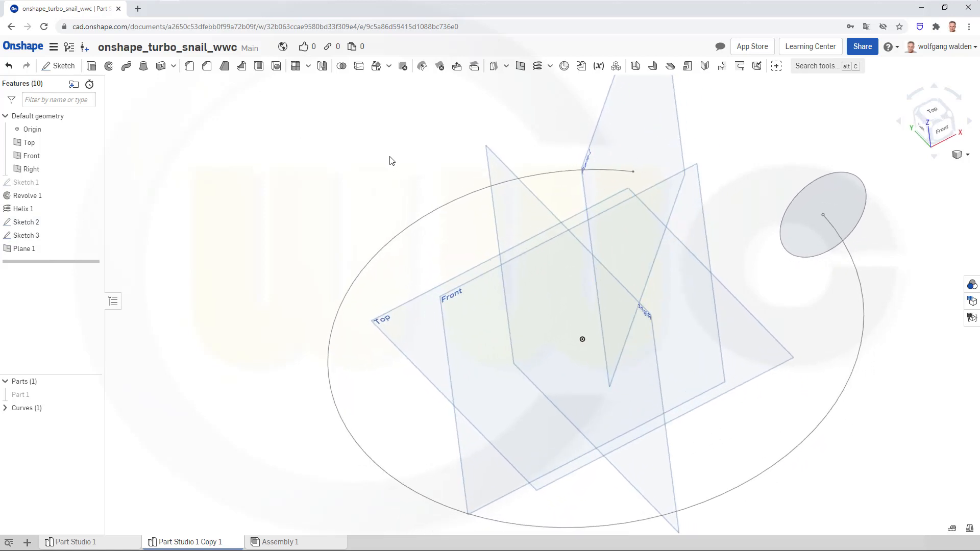
left_click(61, 67)
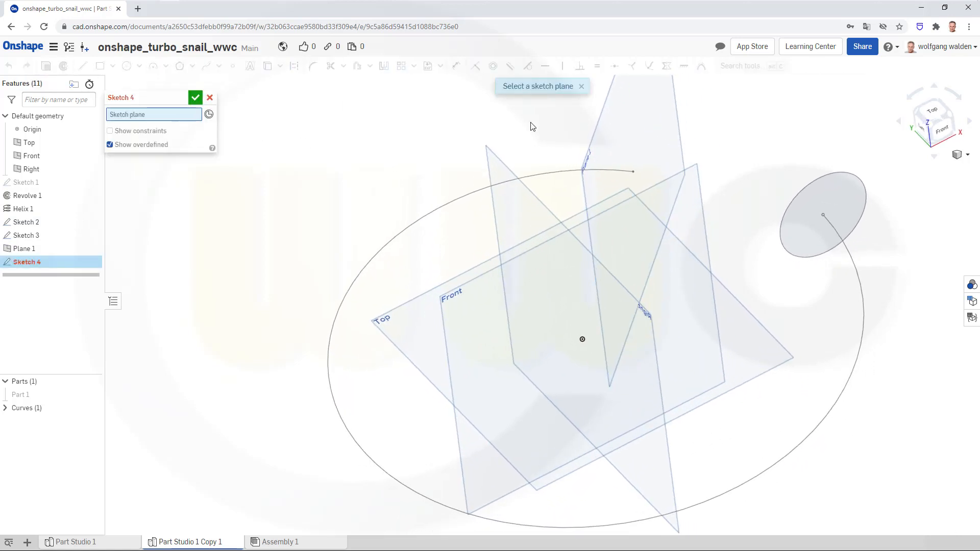
left_click(600, 132)
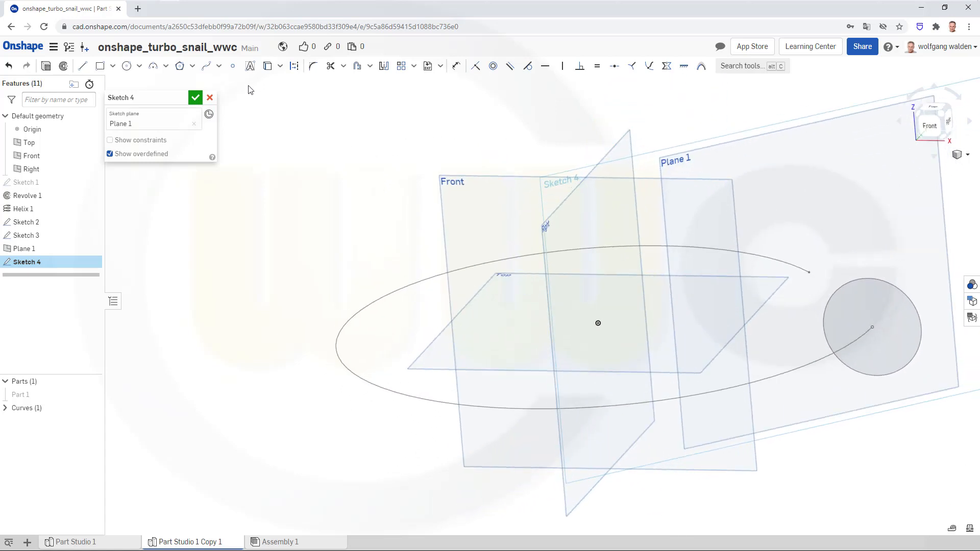
left_click(268, 66)
- Draw a circle about 34 mm in diameter centred on the projected end point on Plane 1
left_click(126, 66)
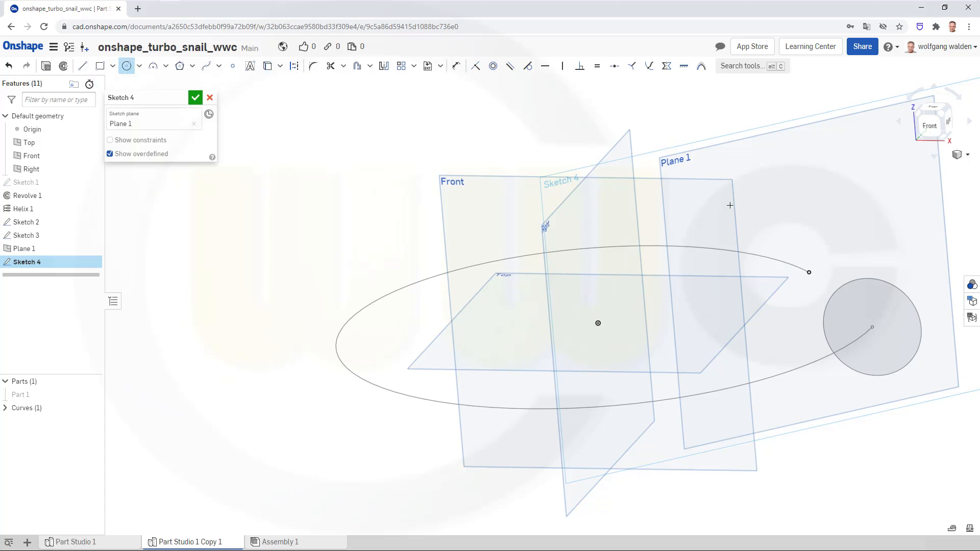
left_click(809, 272)
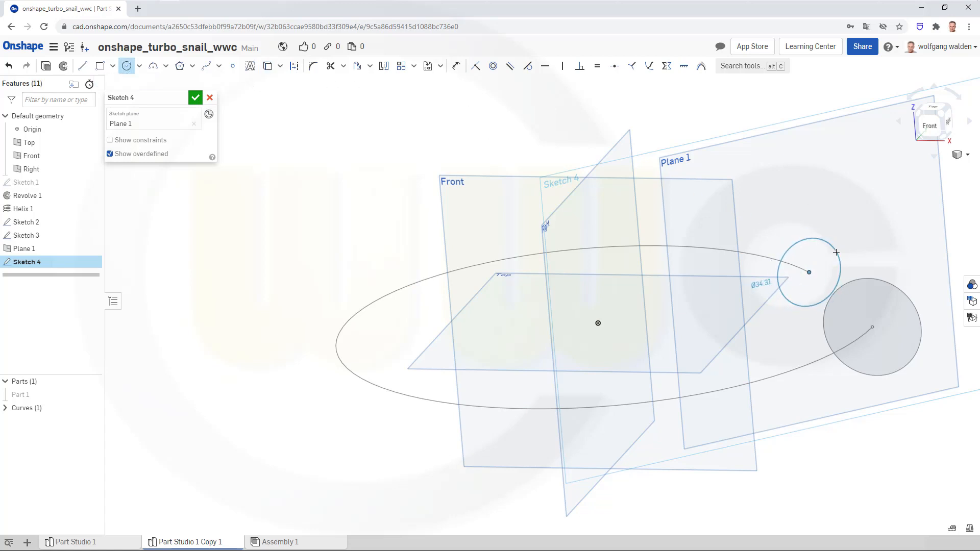
left_click(836, 252)
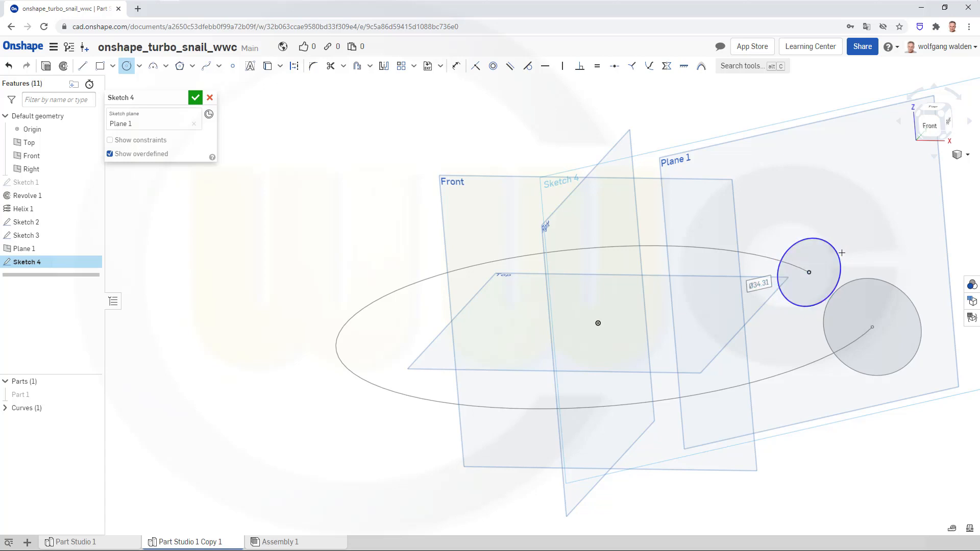
- Set the circle's diameter to 18 mm, finish the sketch, and hide Plane 1
type("18")
key("Return")
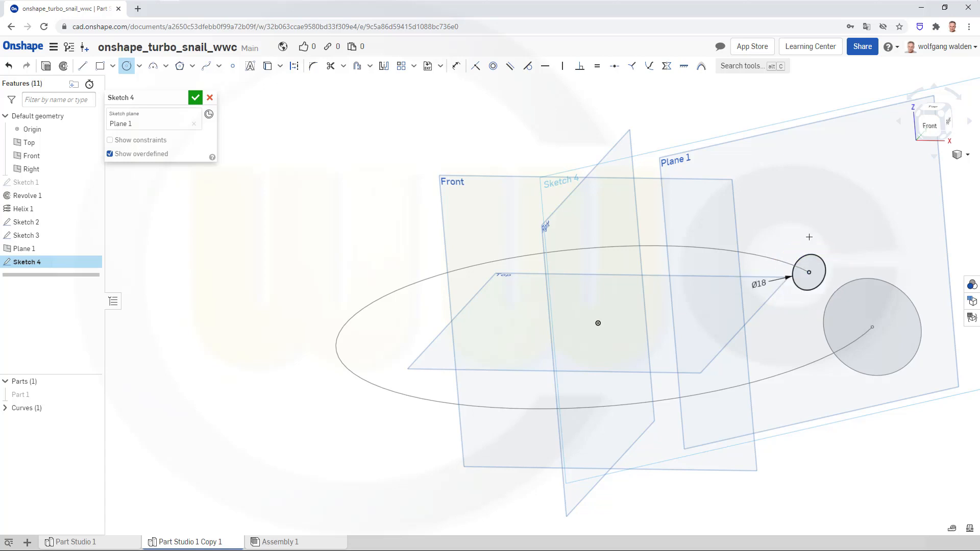
left_click(195, 98)
right_click_drag(359, 145, 401, 154)
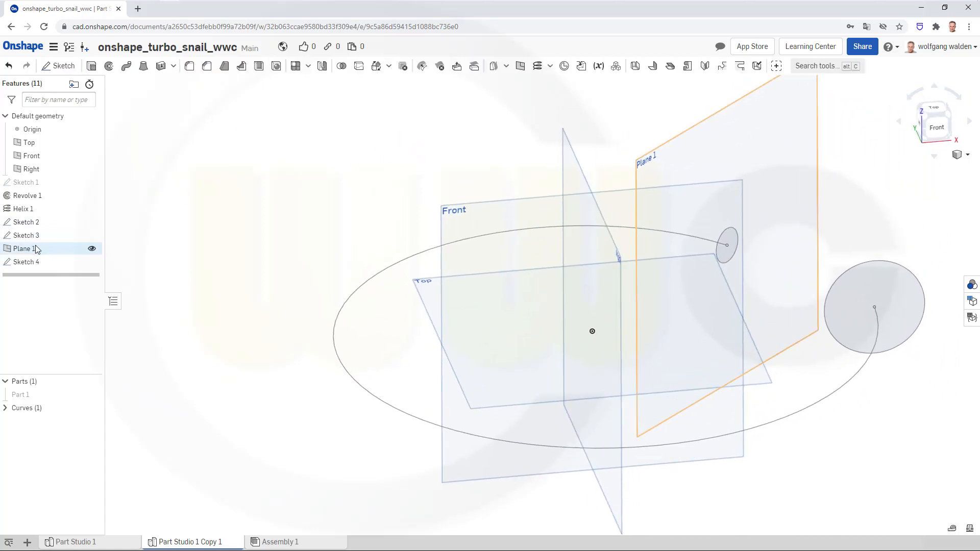
left_click(92, 248)
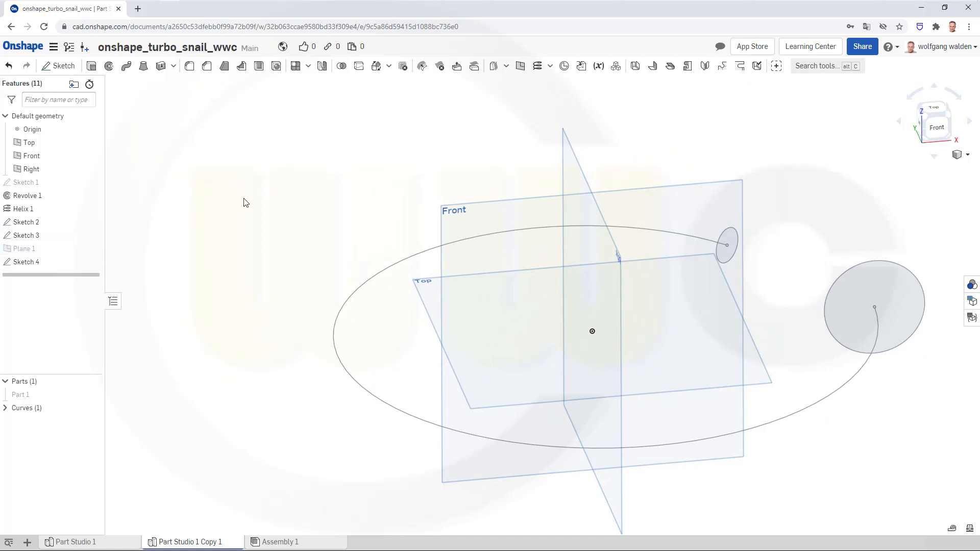
- Set up a new surface loft from the large circle to the small circle, with the projected spiral curve as its path
right_click_drag(291, 181, 303, 190)
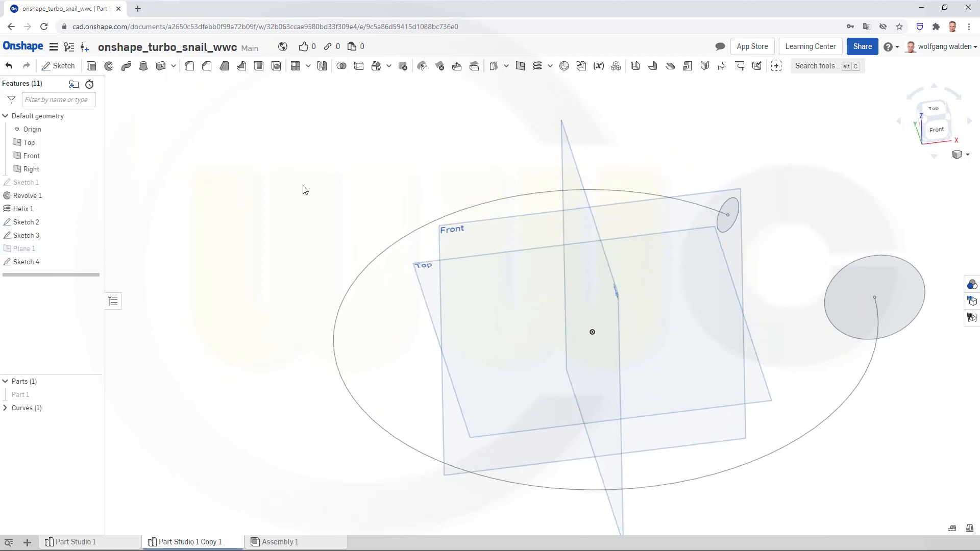
right_click_drag(505, 162, 519, 163)
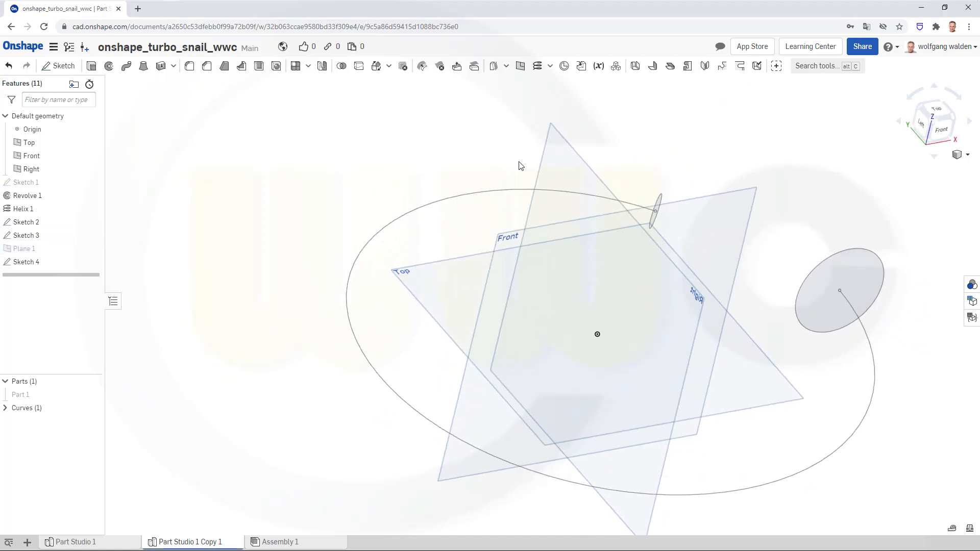
left_click(143, 67)
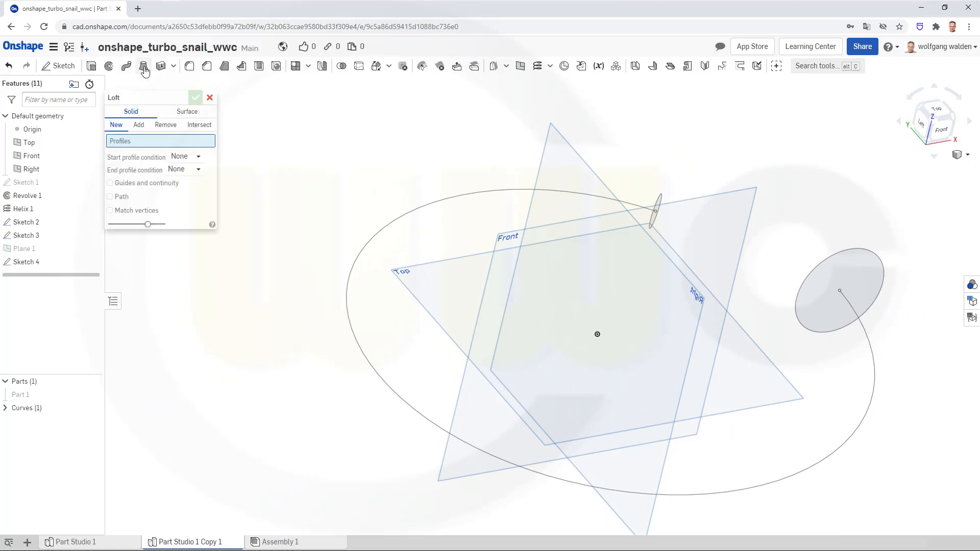
left_click(187, 113)
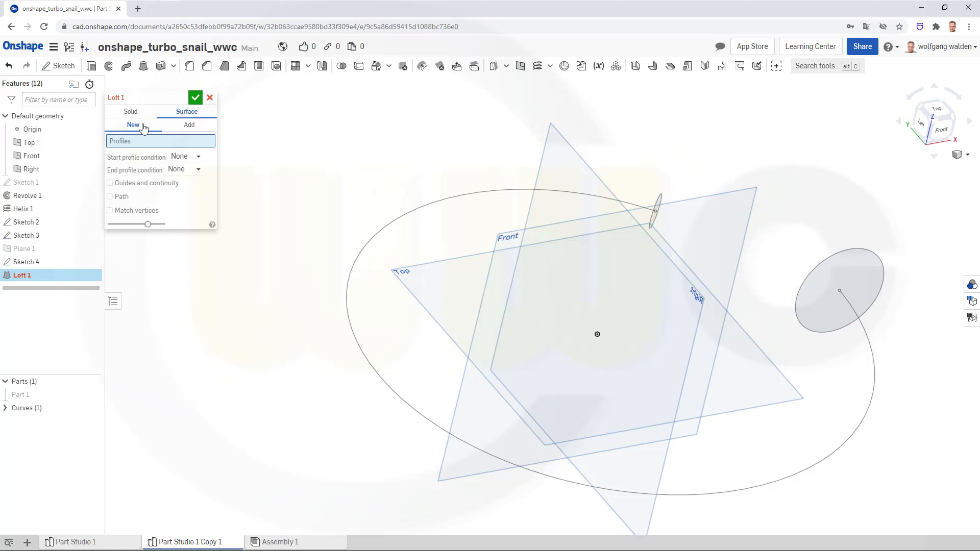
left_click(860, 248)
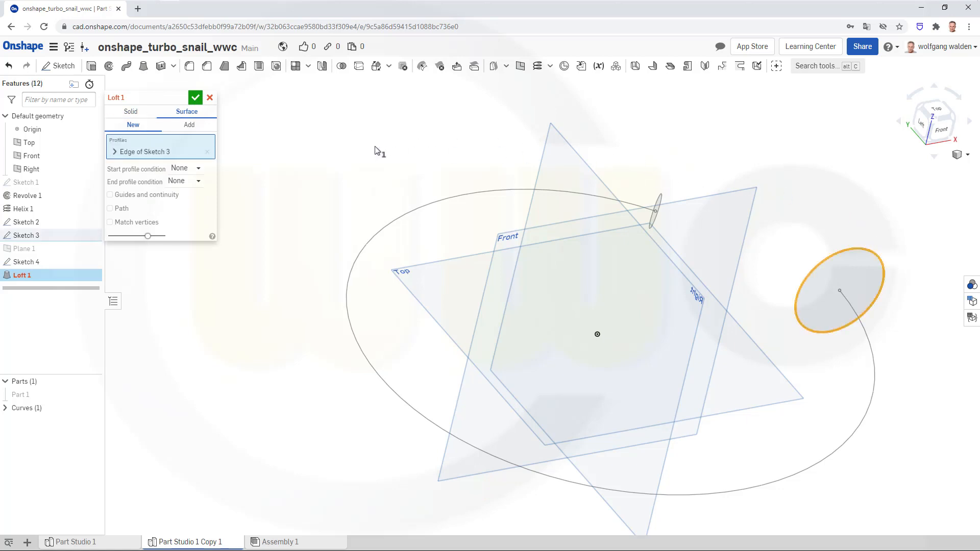
left_click(658, 196)
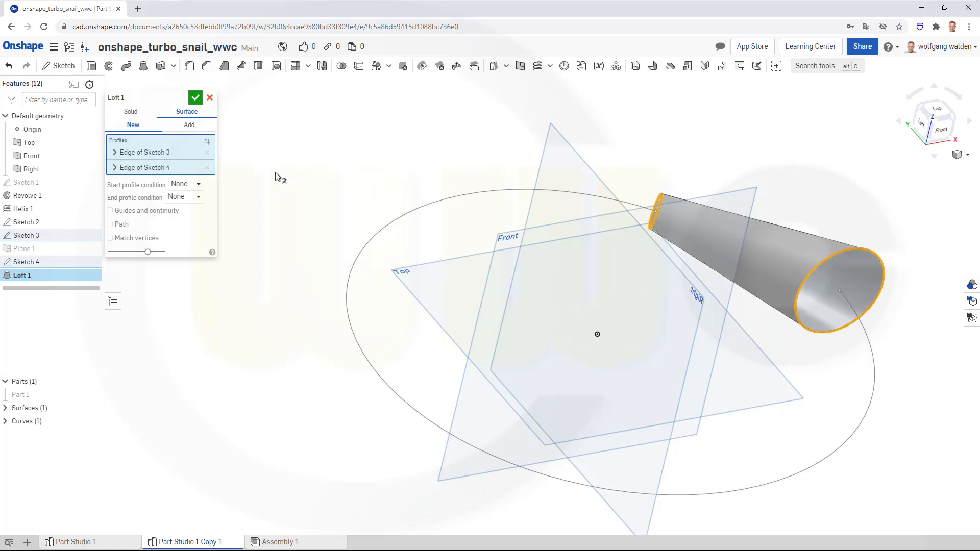
left_click(110, 225)
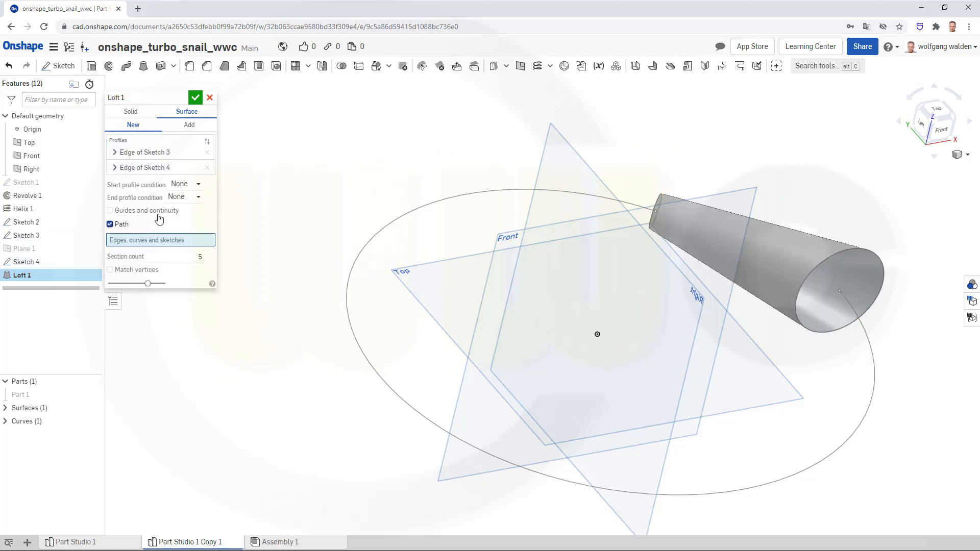
left_click(875, 379)
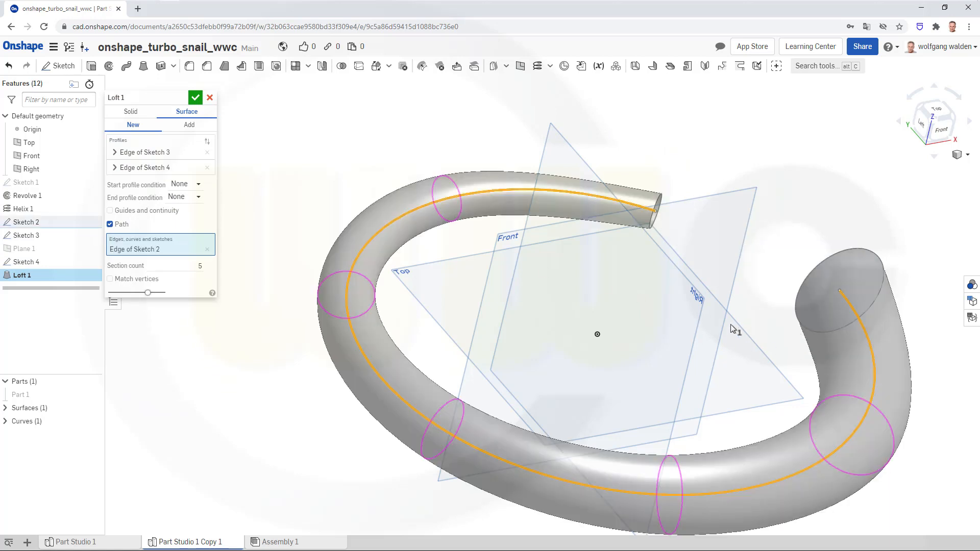
- Set the loft's start and end profile conditions to Normal to profile and confirm the surface
mouse_move(650, 305)
right_mouse_down()
mouse_move(633, 284)
mouse_move(670, 290)
mouse_move(678, 310)
mouse_move(661, 317)
right_mouse_up()
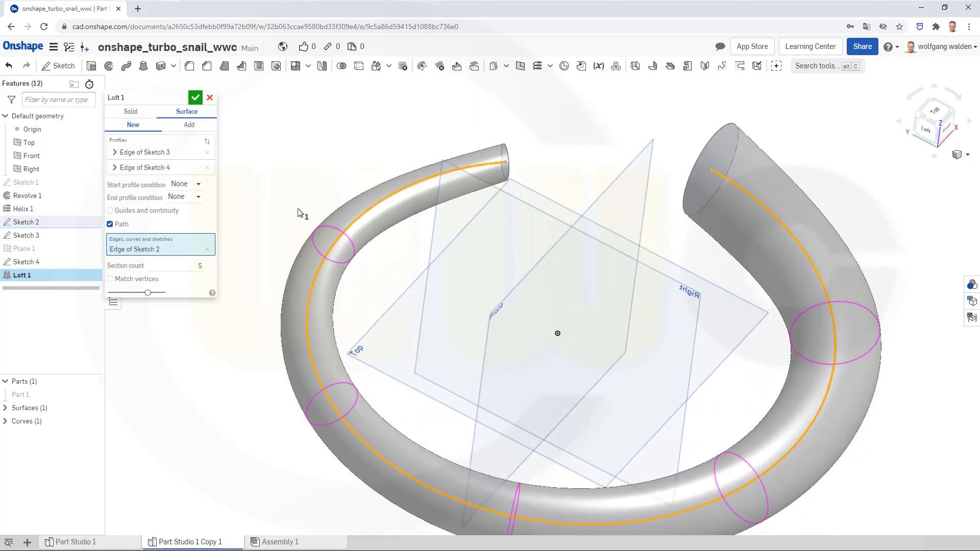
left_click(200, 183)
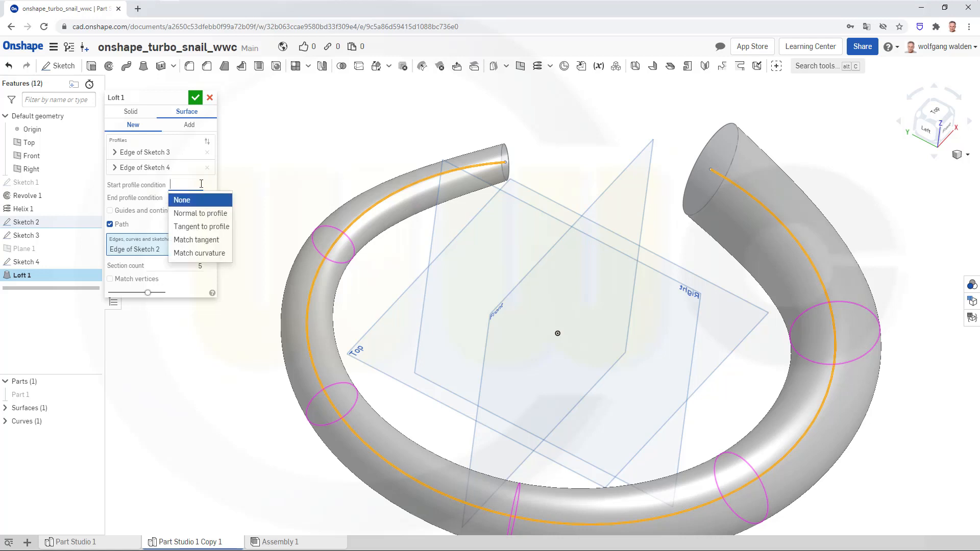
left_click(207, 213)
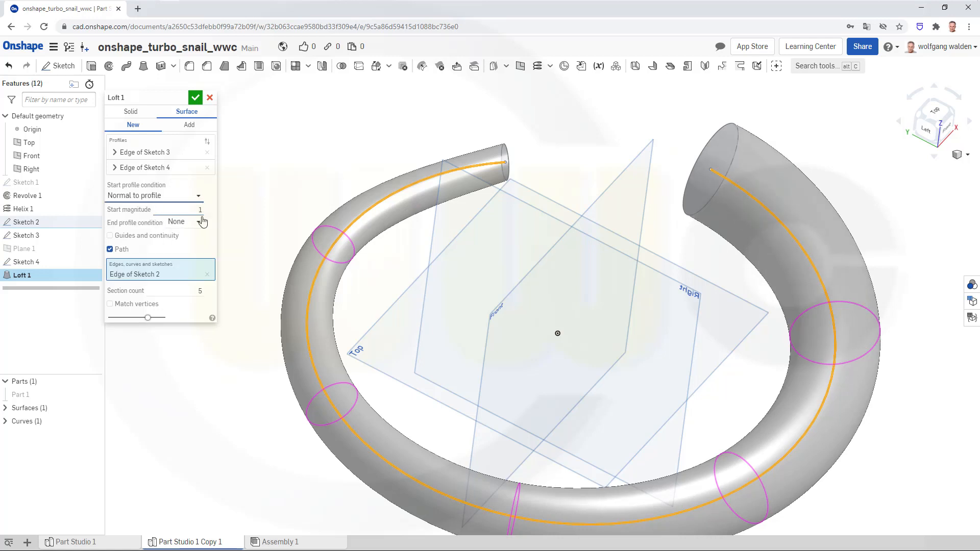
left_click(199, 225)
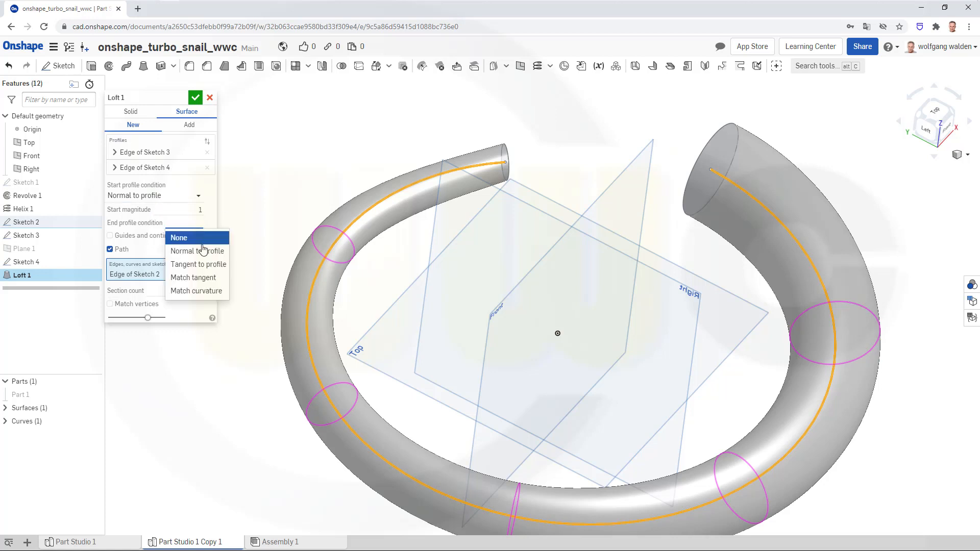
left_click(203, 251)
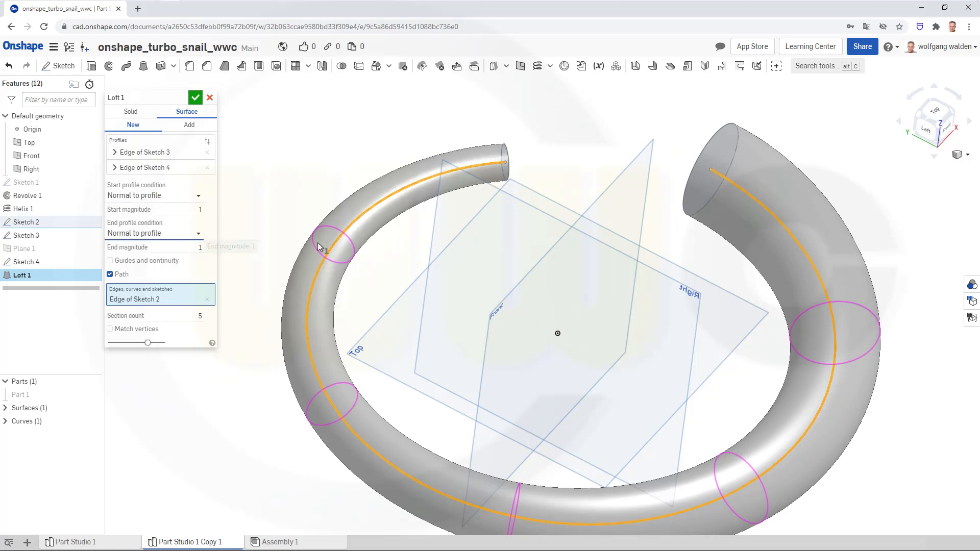
right_click_drag(482, 263, 482, 218)
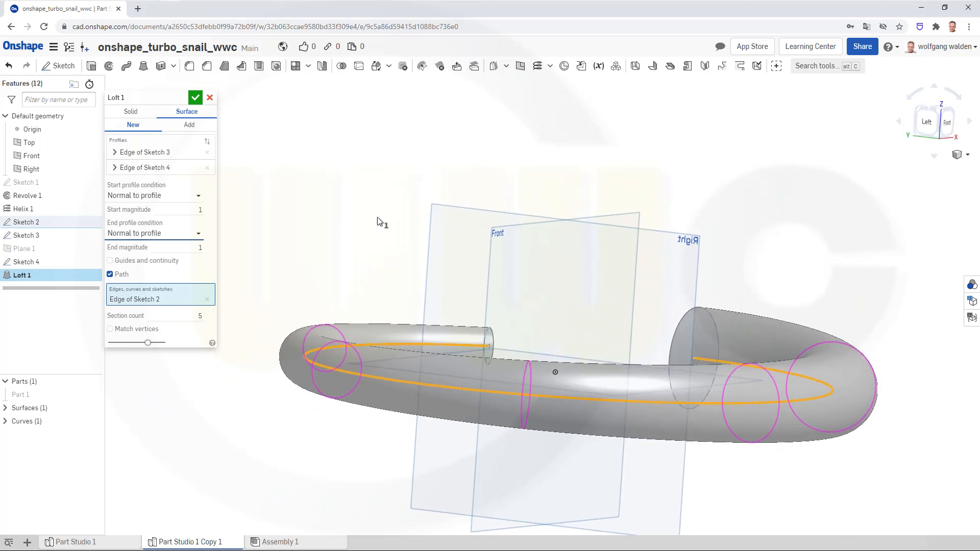
left_click(196, 106)
- Create a plane offset 6 mm above the Top plane
right_click_drag(372, 164, 320, 147)
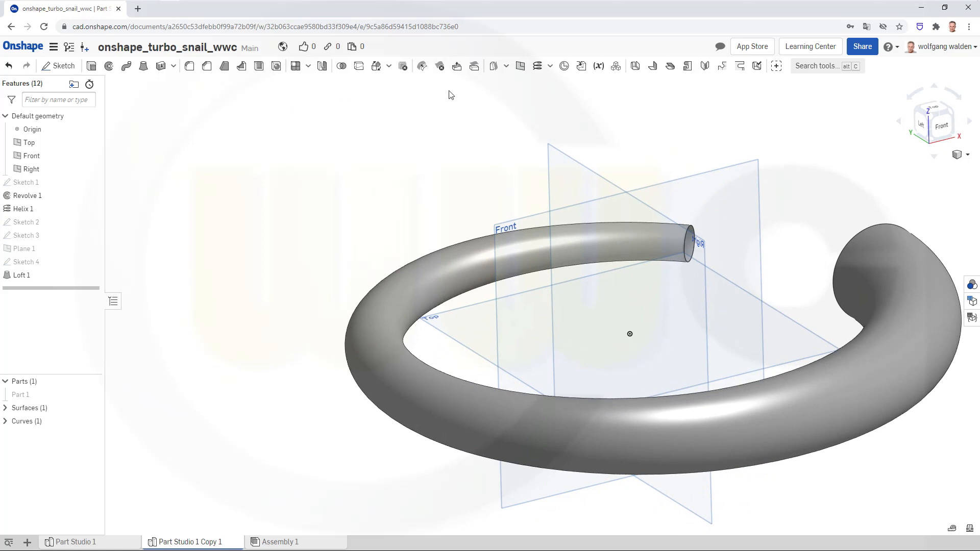
left_click(520, 66)
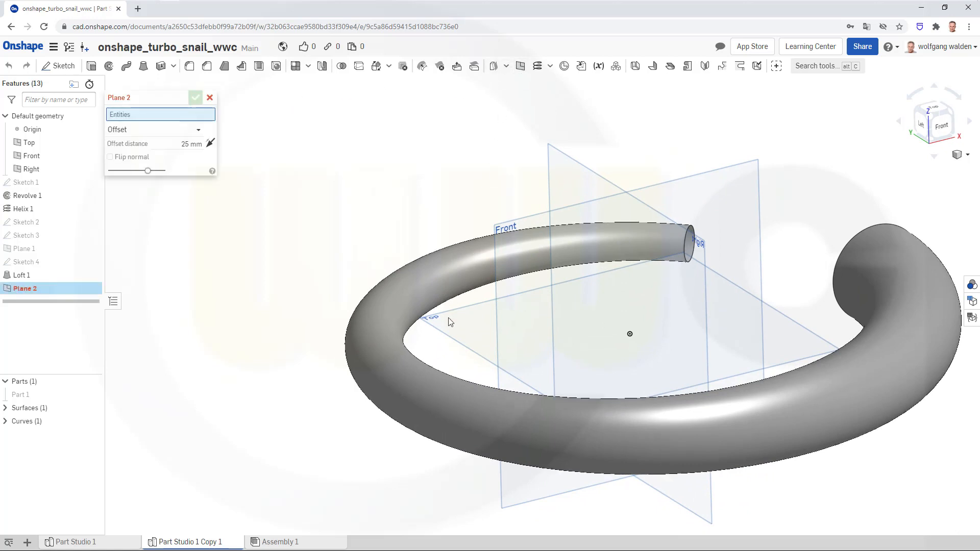
left_click(453, 340)
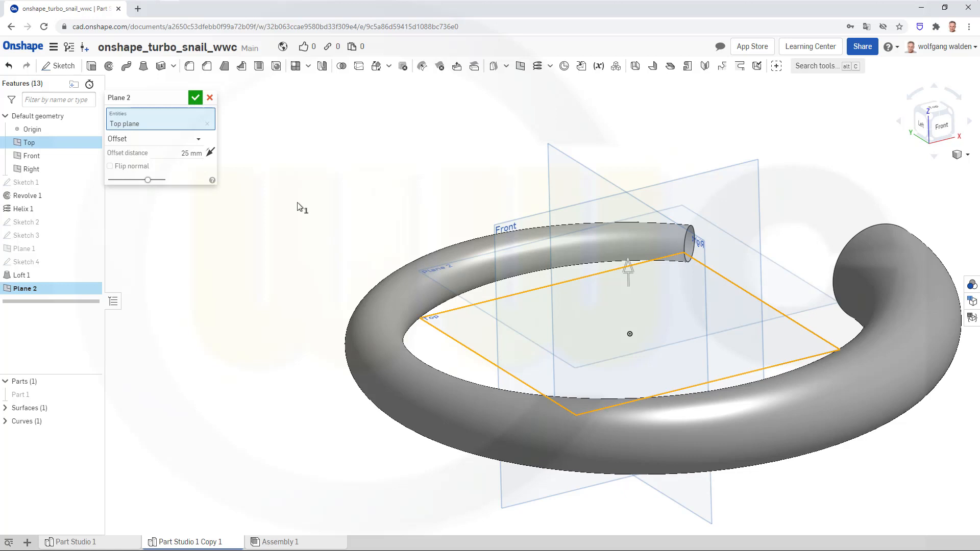
left_click(189, 153)
type("6")
key("Return")
left_click(196, 99)
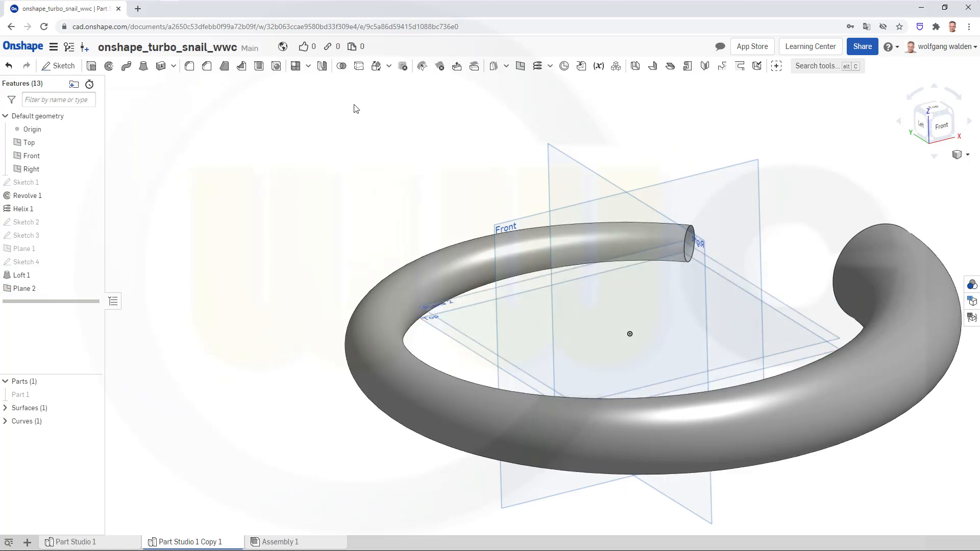
- Create another plane offset 6 mm from the Top plane, flipped to lie below it
left_click(520, 66)
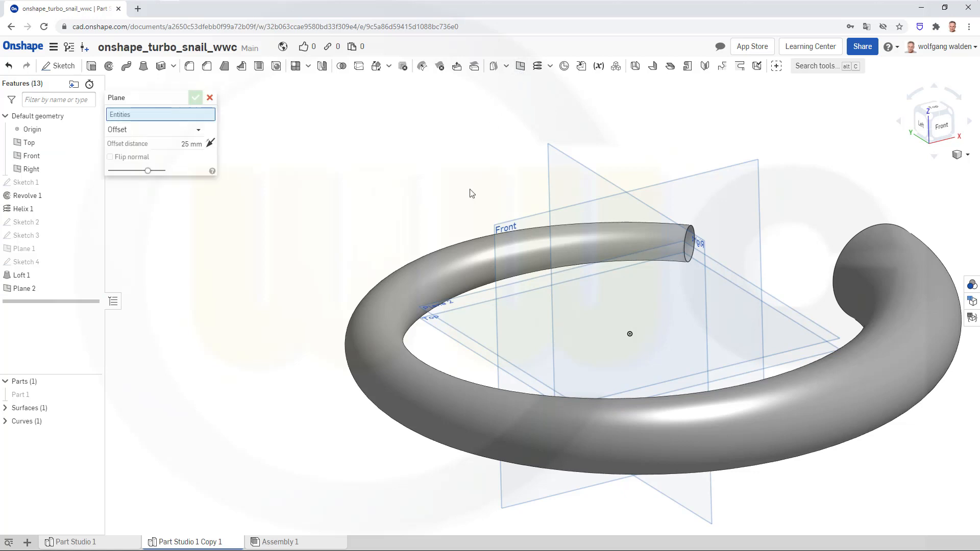
left_click(458, 350)
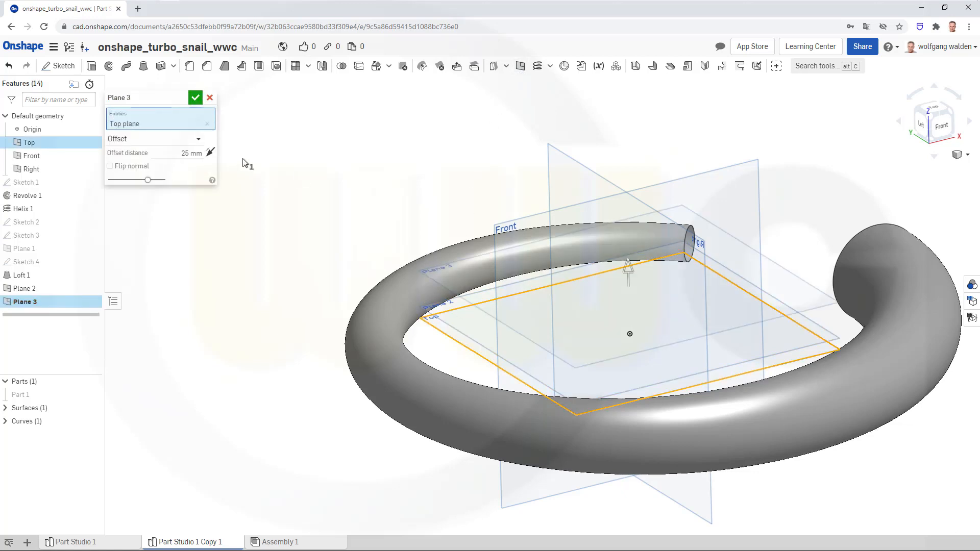
left_click(186, 154)
type("6")
key("Return")
left_click(210, 153)
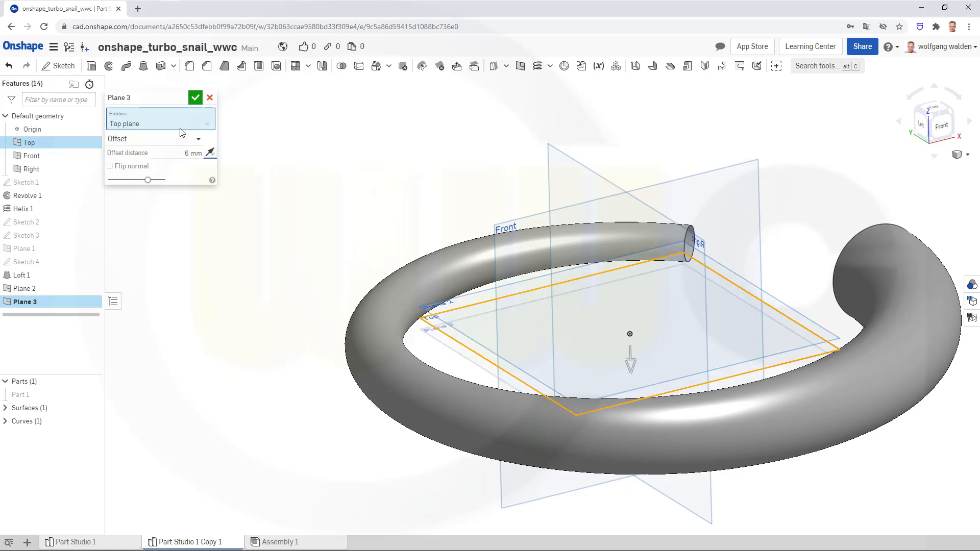
left_click(195, 98)
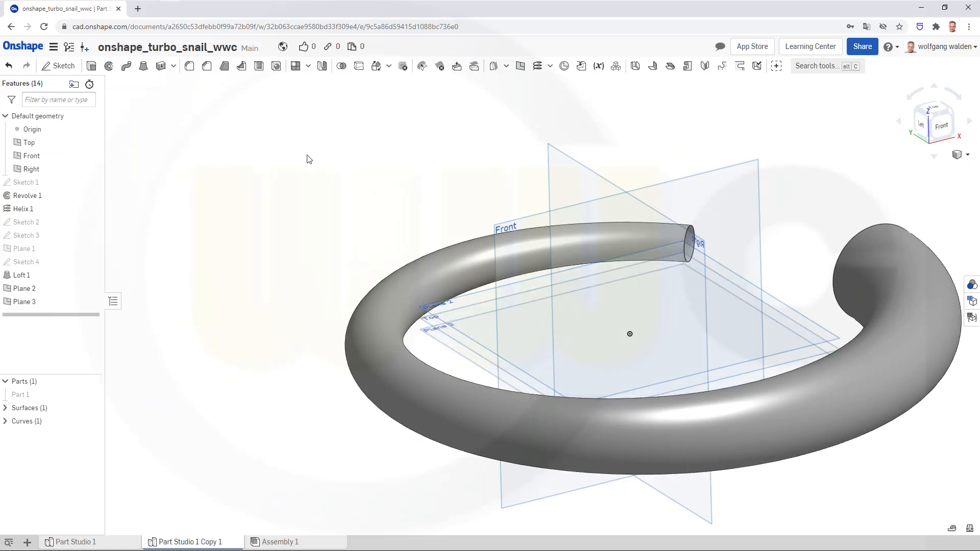
- Split the lofted tube surface with Plane 2, keeping the splitting plane
right_click_drag(314, 154, 320, 146)
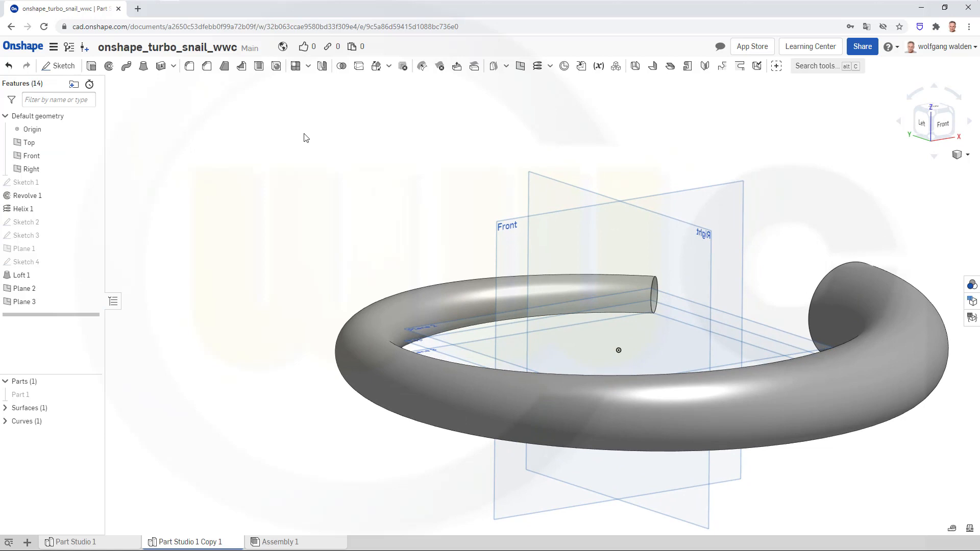
left_click(358, 66)
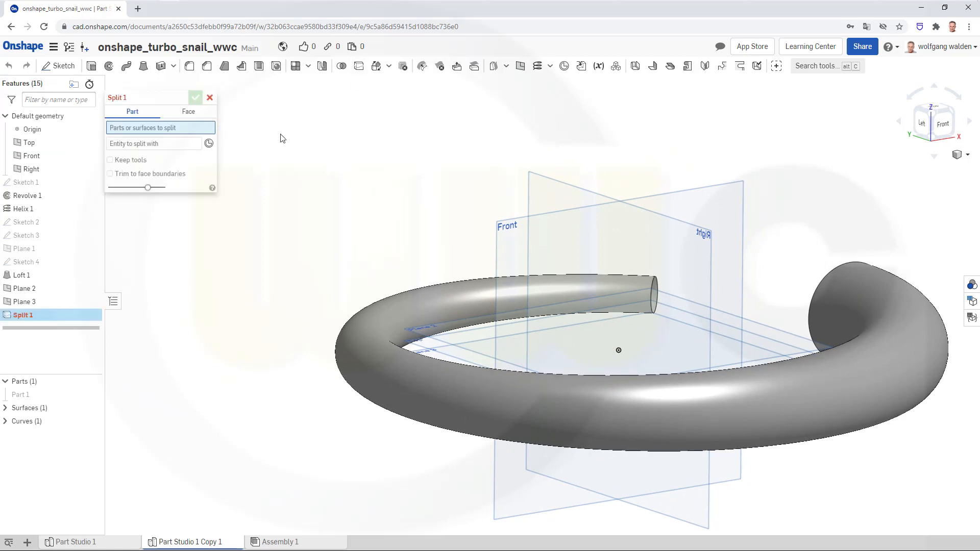
left_click(418, 376)
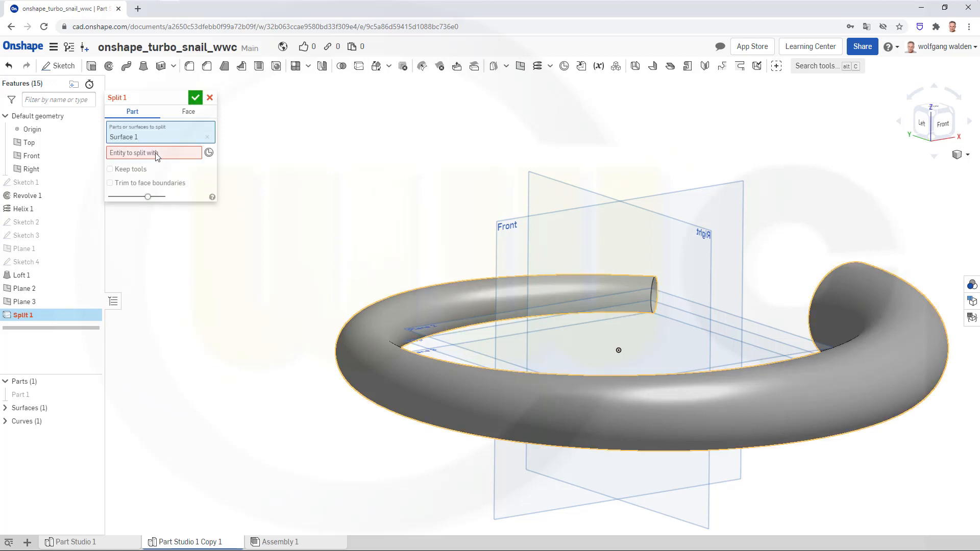
left_click(766, 330)
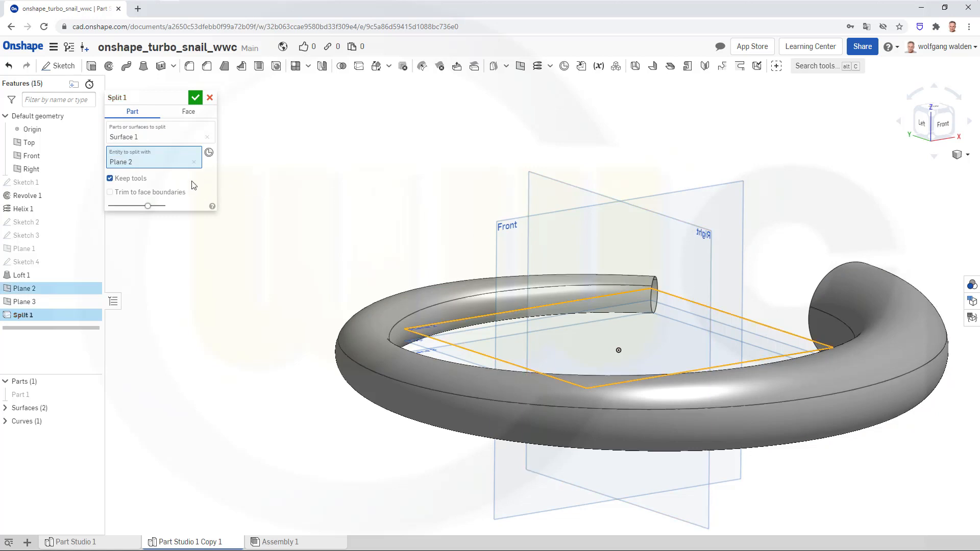
left_click(194, 101)
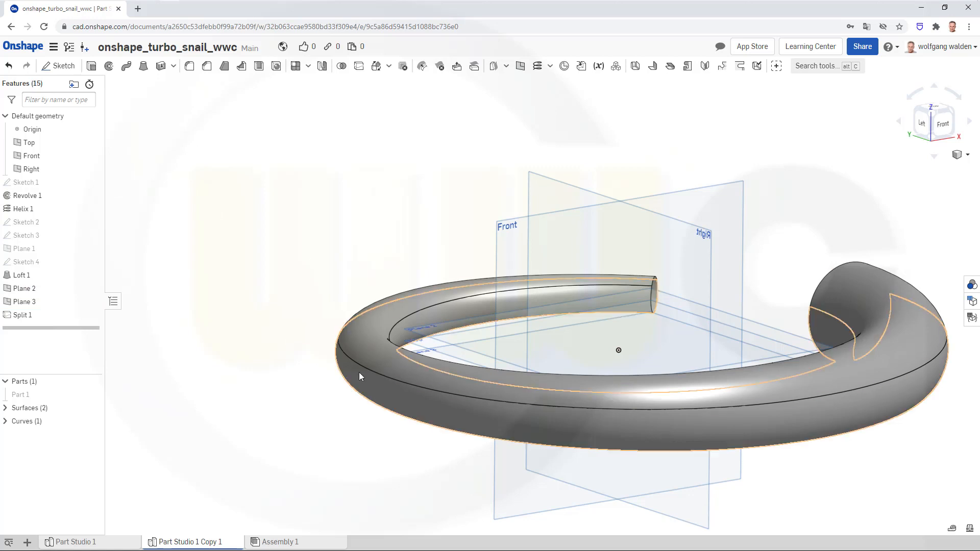
- Split the lower portion of the tube surface with Plane 3, keeping the splitting plane
left_click(358, 66)
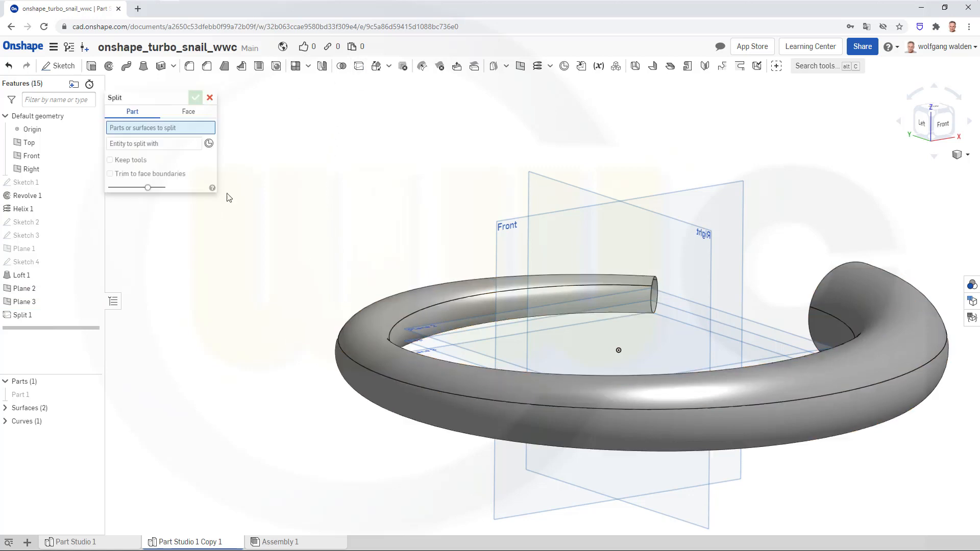
left_click(437, 416)
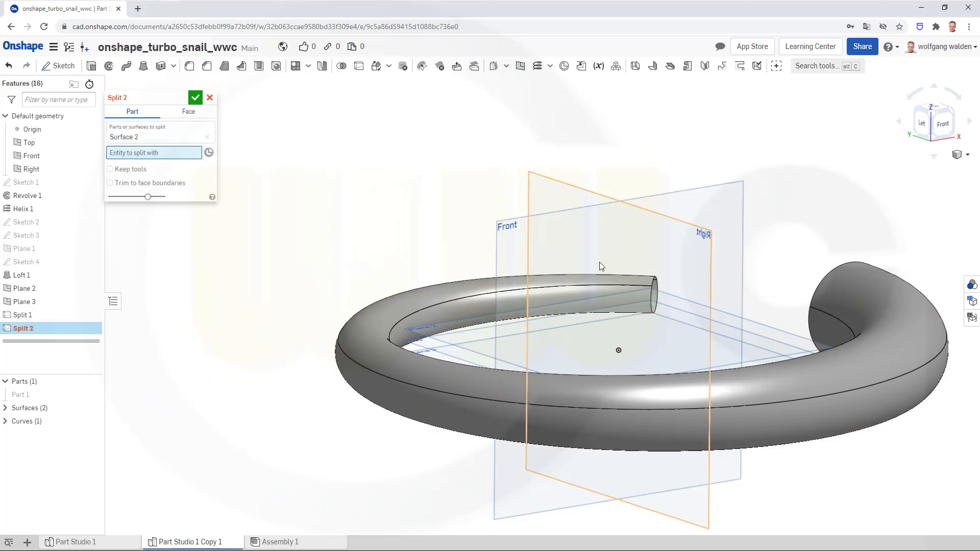
right_click_drag(449, 342, 454, 353)
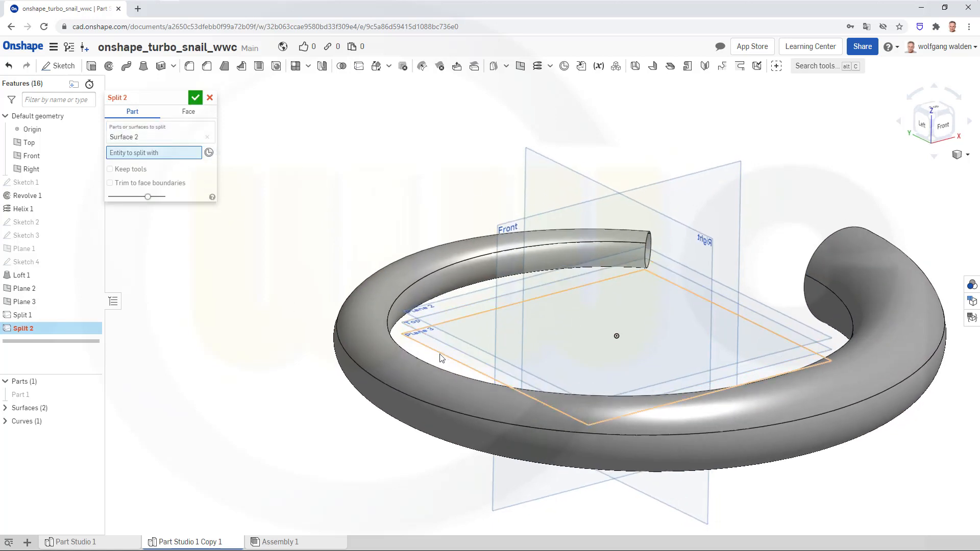
left_click(442, 358)
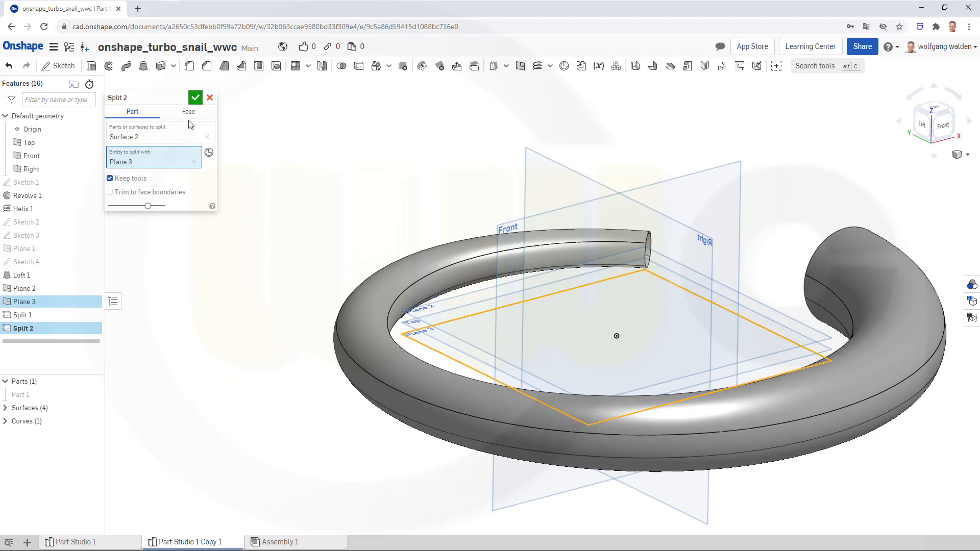
left_click(195, 98)
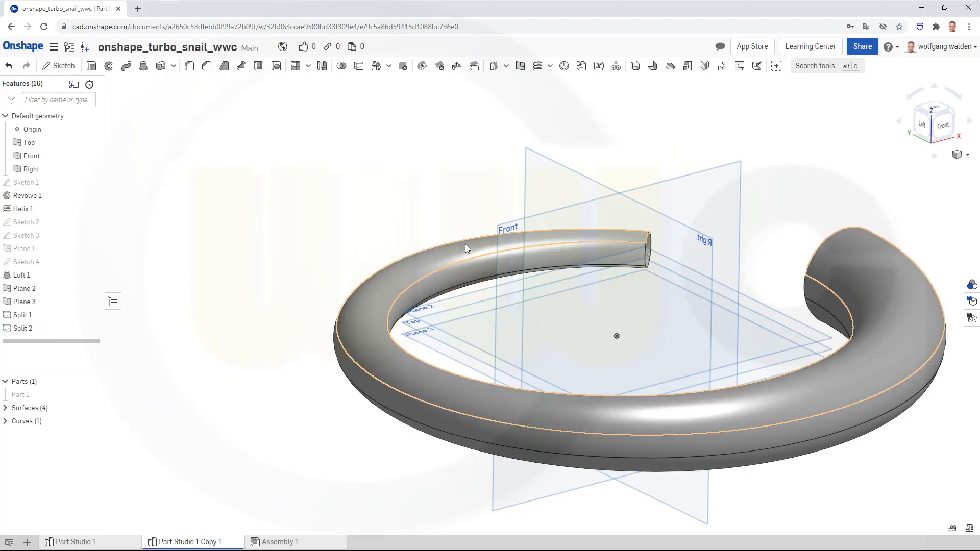
- Hide Surface 2, the inner strip of the tube between the two split lines
mouse_move(465, 244)
right_mouse_down()
mouse_move(455, 238)
mouse_move(461, 243)
right_mouse_up()
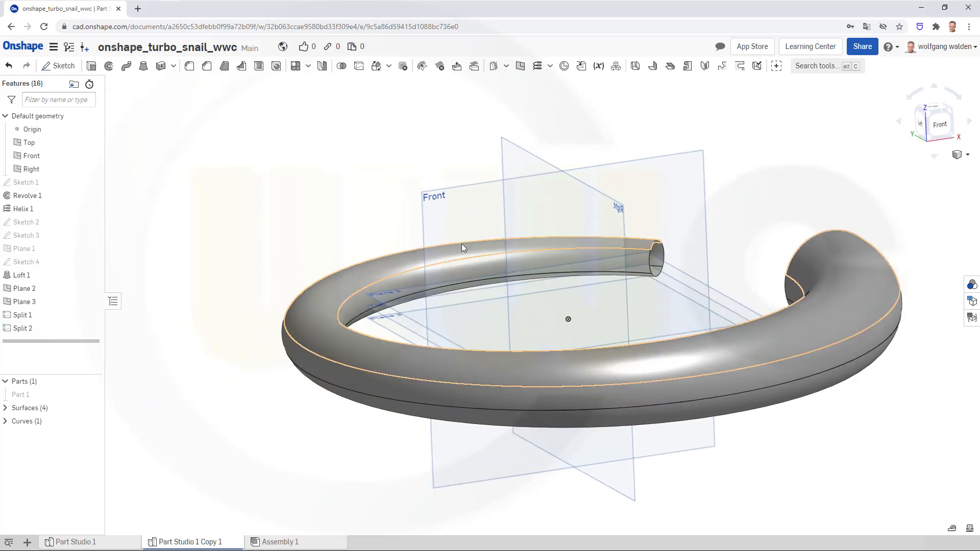
right_click(627, 260)
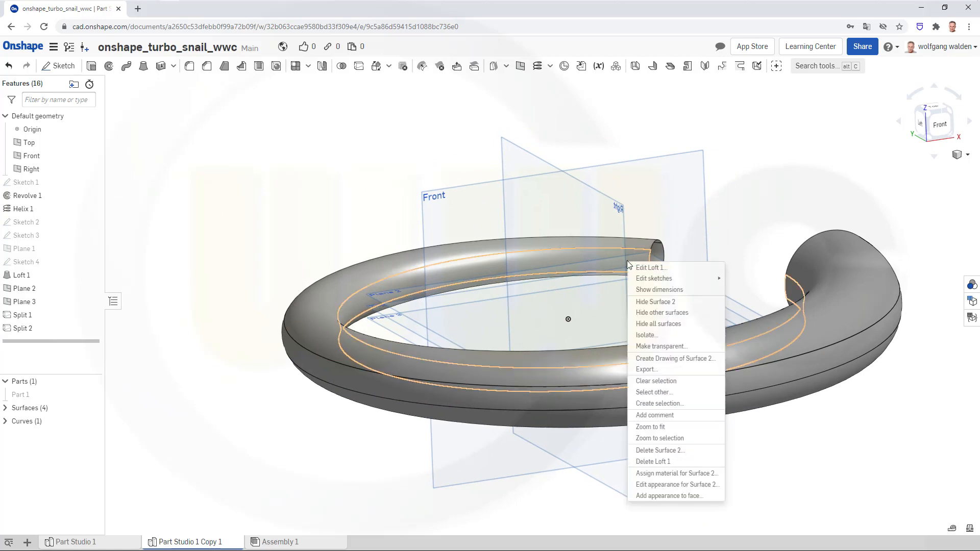
left_click(653, 303)
mouse_move(637, 273)
right_mouse_down()
mouse_move(638, 316)
mouse_move(637, 291)
right_mouse_up()
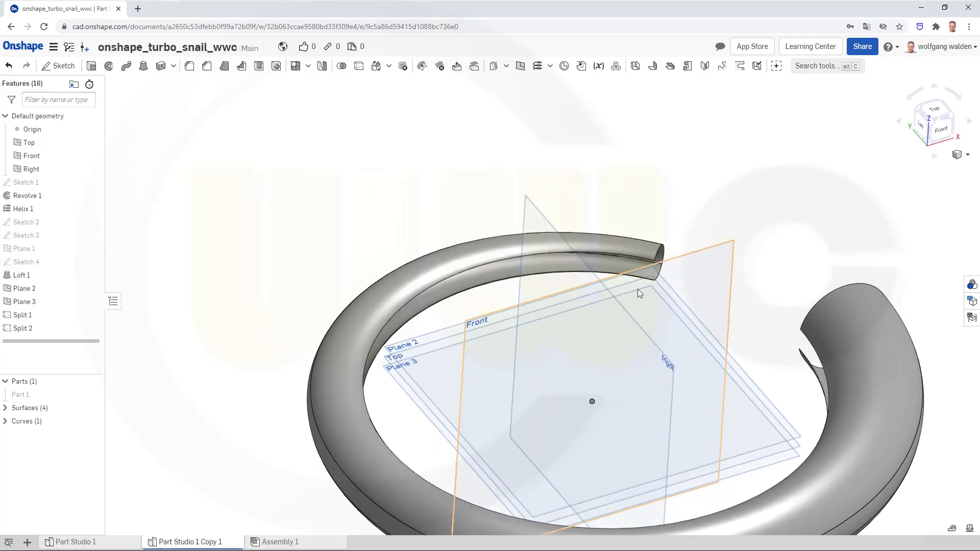
right_click_drag(706, 216, 759, 241)
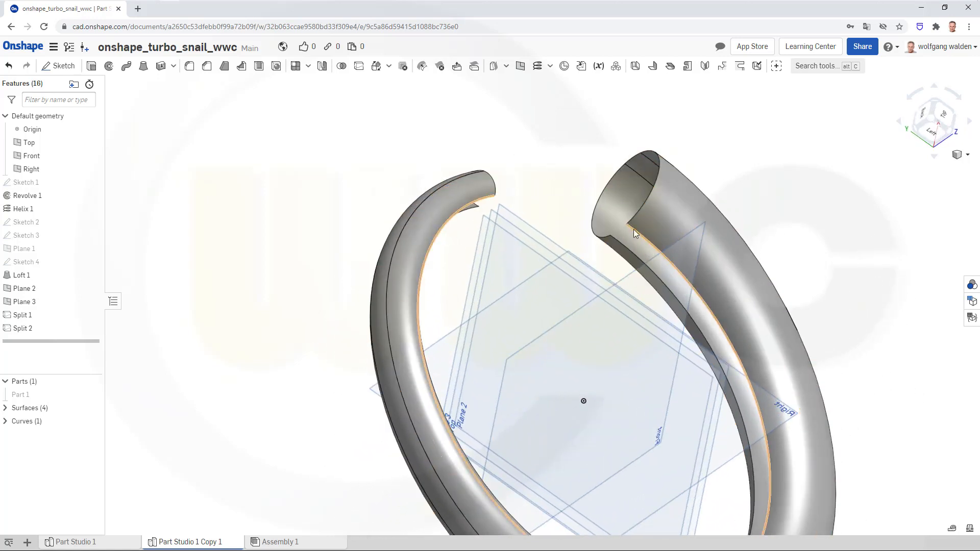
right_click_drag(573, 227, 553, 198)
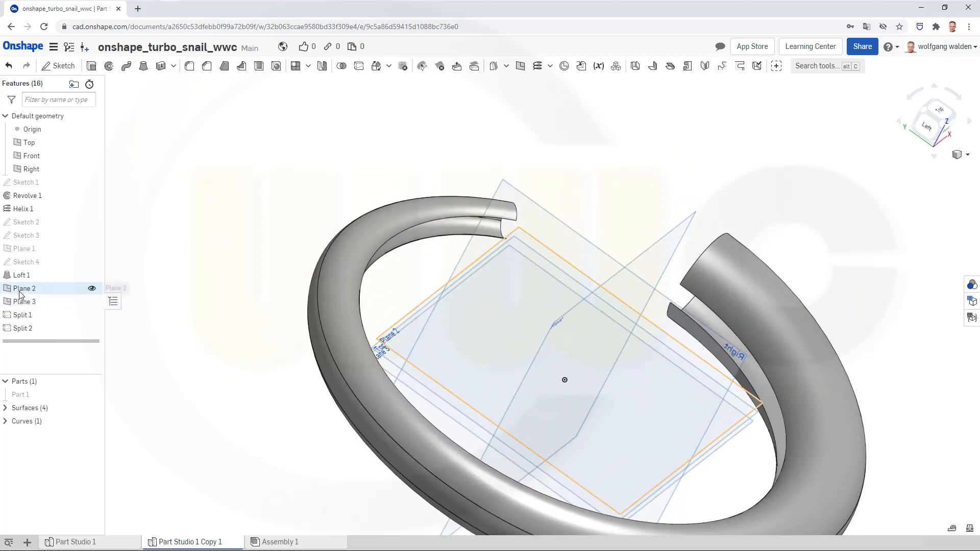
- Show Plane 1 and start a new sketch on it
left_click(92, 289)
left_click(91, 289)
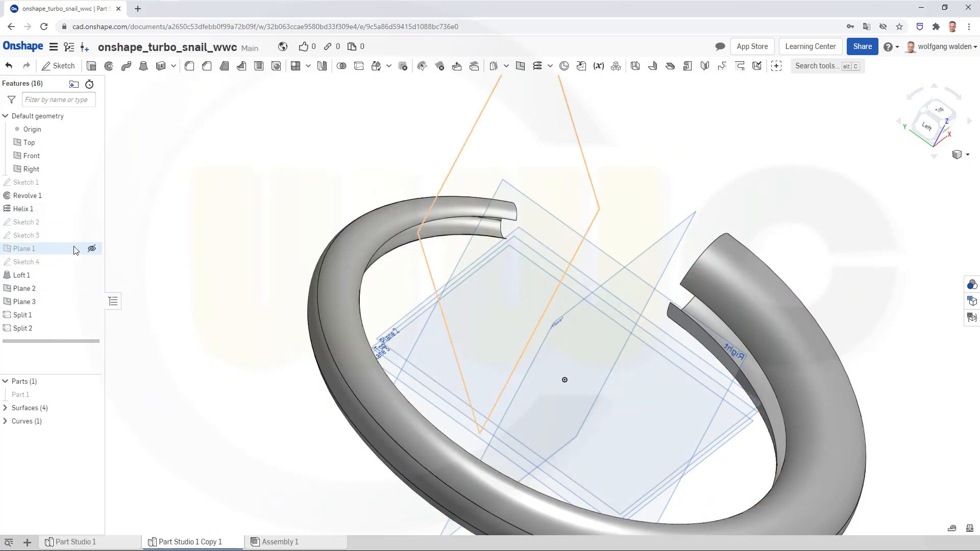
left_click(91, 249)
right_click_drag(252, 204, 248, 202)
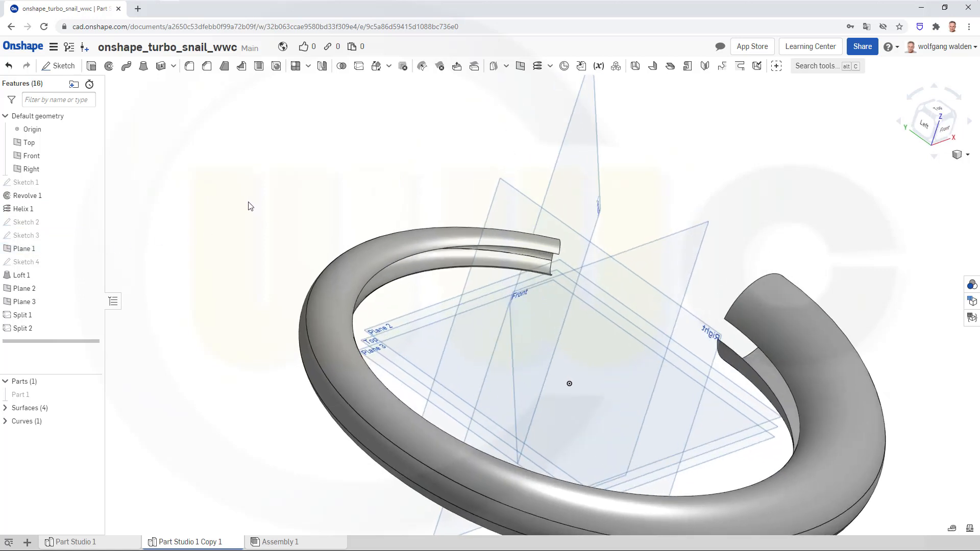
left_click(59, 65)
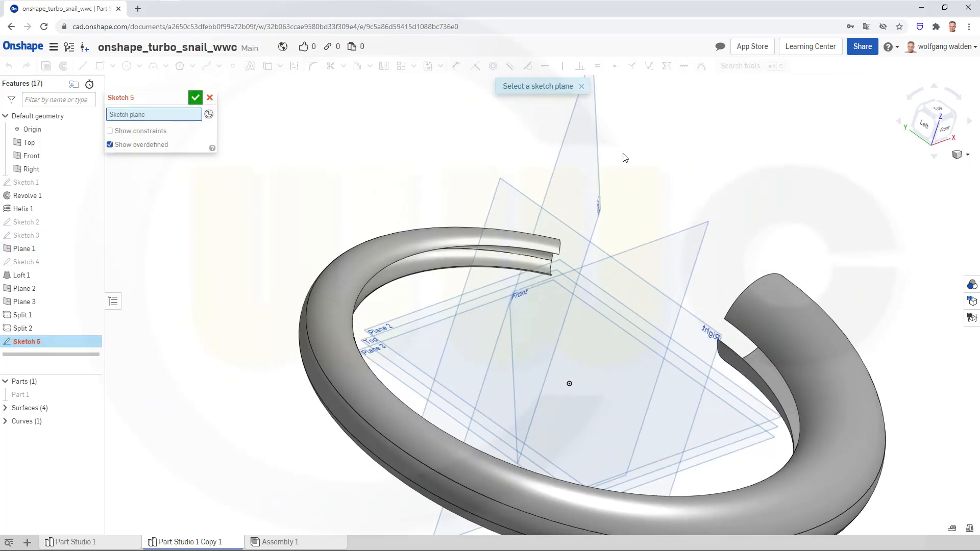
left_click(595, 161)
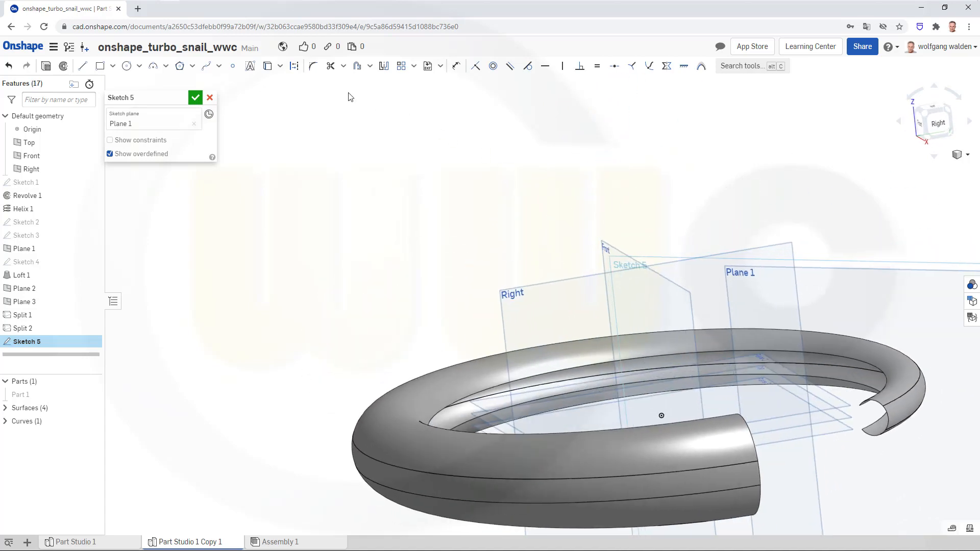
- Project the two open corner points at the tube's small end into the sketch, join them with a line and finish the sketch
left_click(267, 66)
scroll(925, 442, "up", 2)
scroll(925, 442, "up", 3)
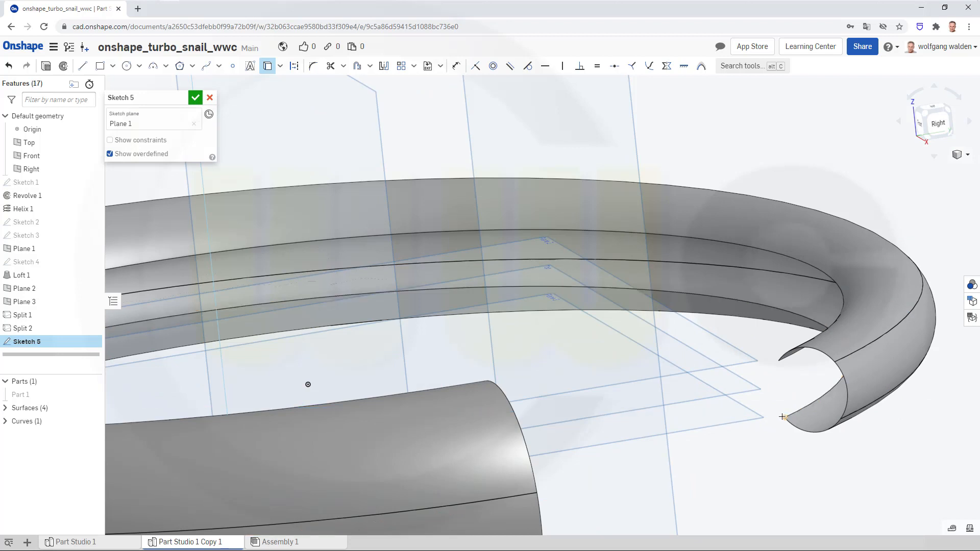
left_click(783, 417)
left_click(778, 360)
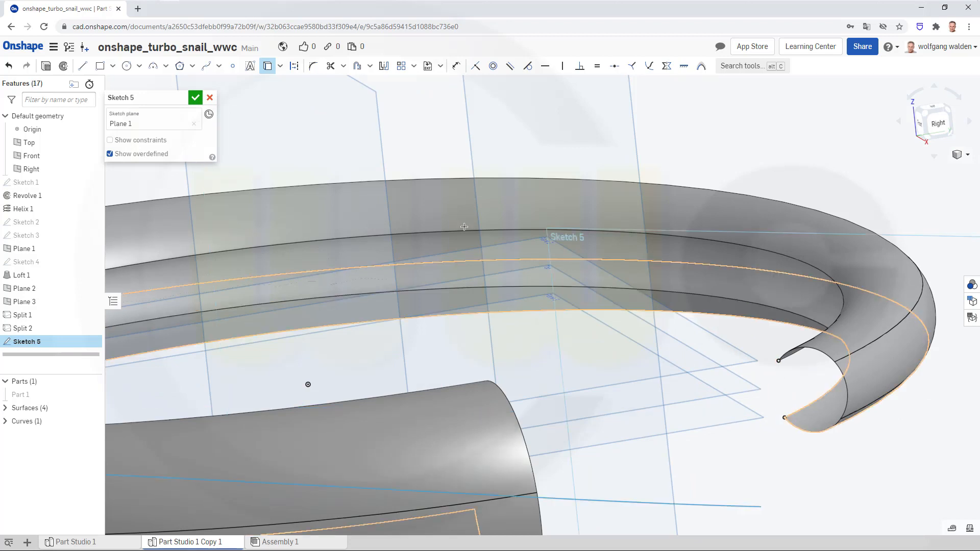
left_click(83, 66)
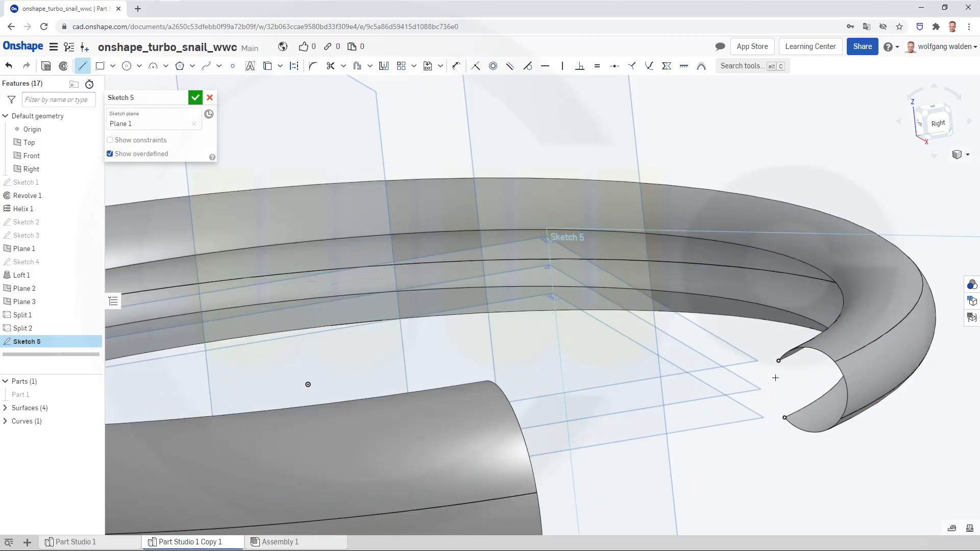
left_click_drag(778, 361, 784, 418)
left_click(194, 102)
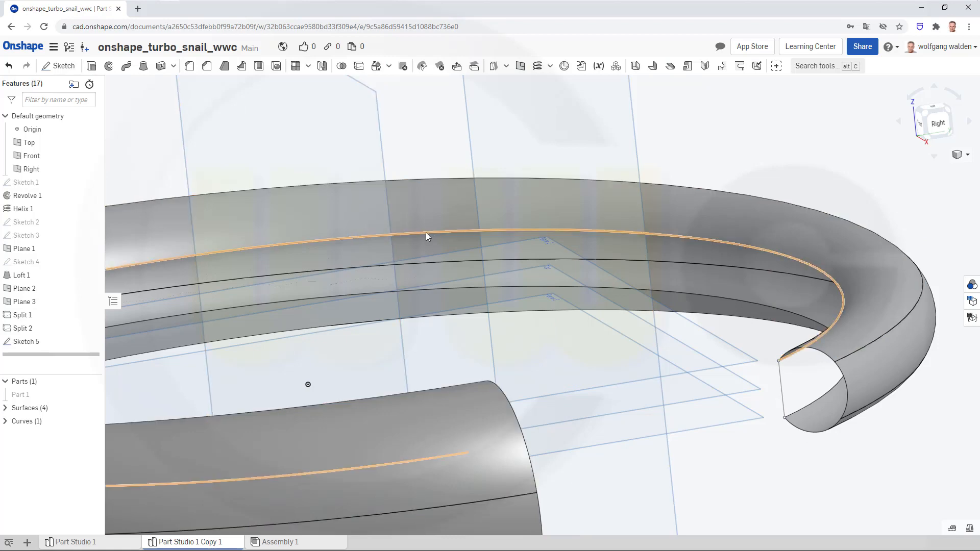
- Start a sketch on the Front plane and project the two open corner points at the tube's large end into it
right_click_drag(426, 231, 382, 225)
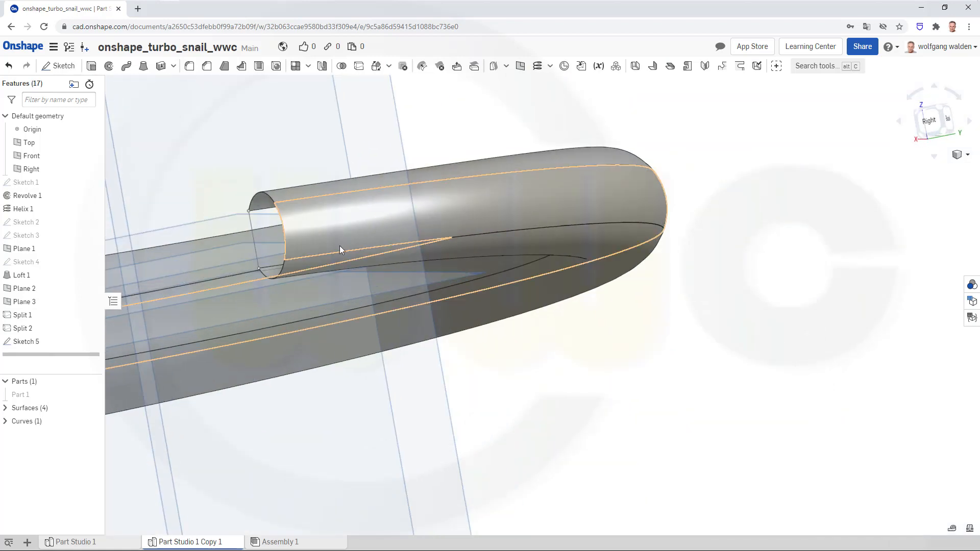
scroll(339, 246, "up", 8)
scroll(593, 279, "down", 10)
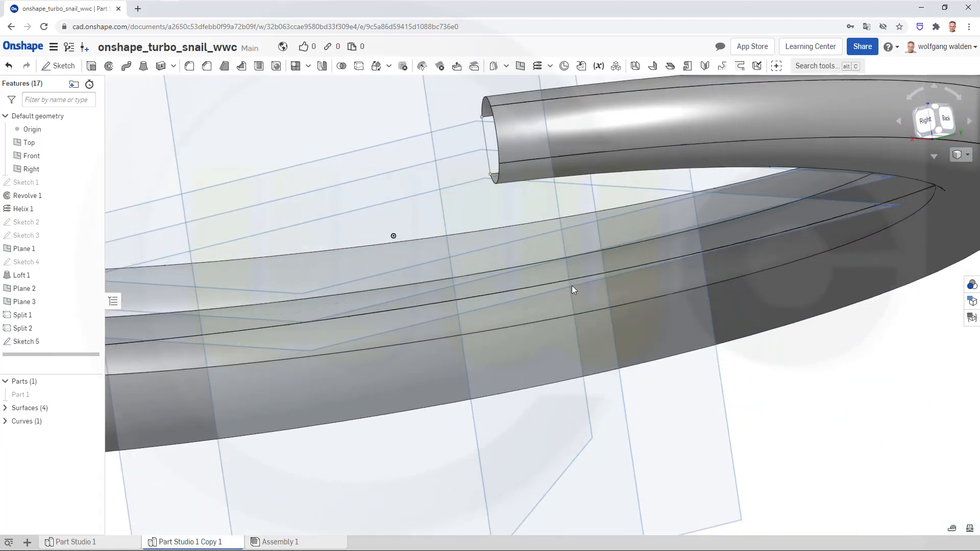
right_click_drag(562, 292, 509, 307)
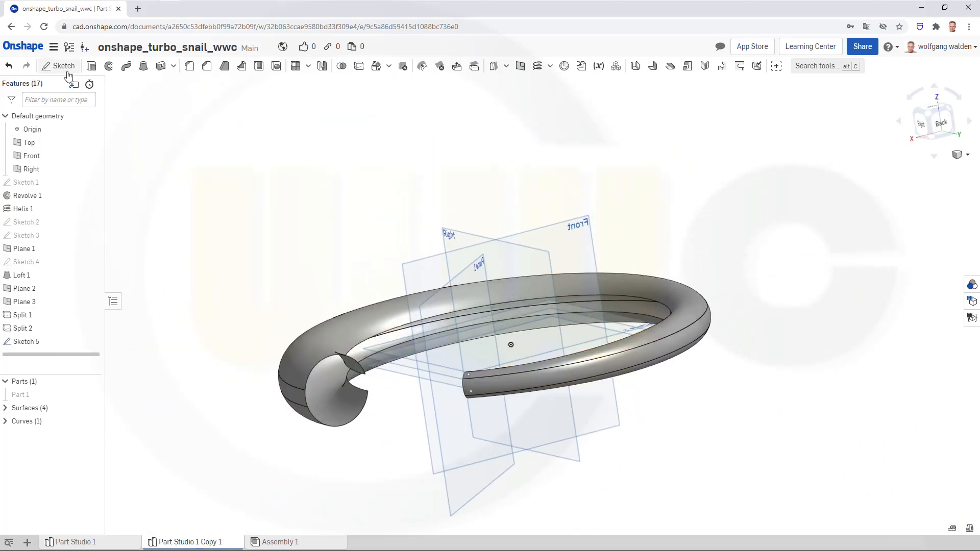
key("shift+s")
left_click(31, 156)
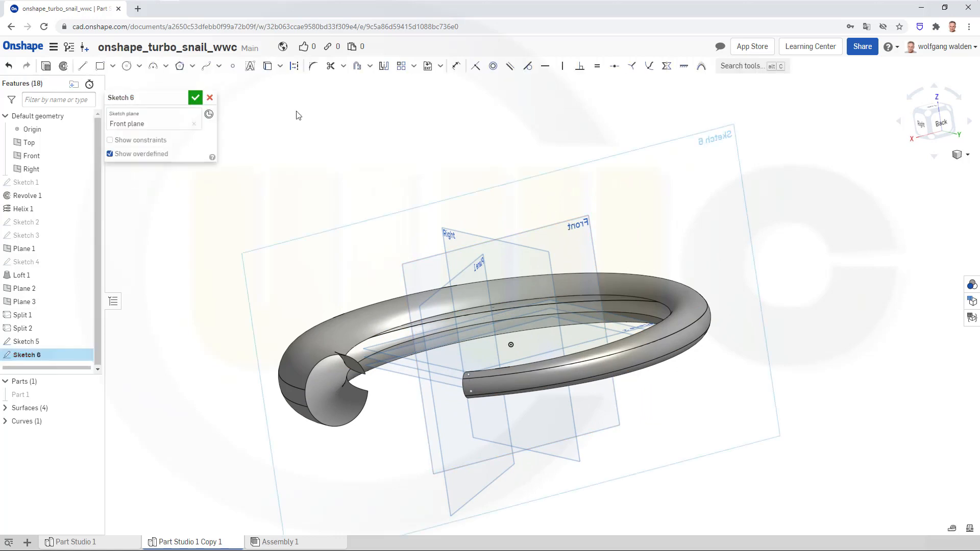
left_click(267, 66)
scroll(369, 393, "up", 2)
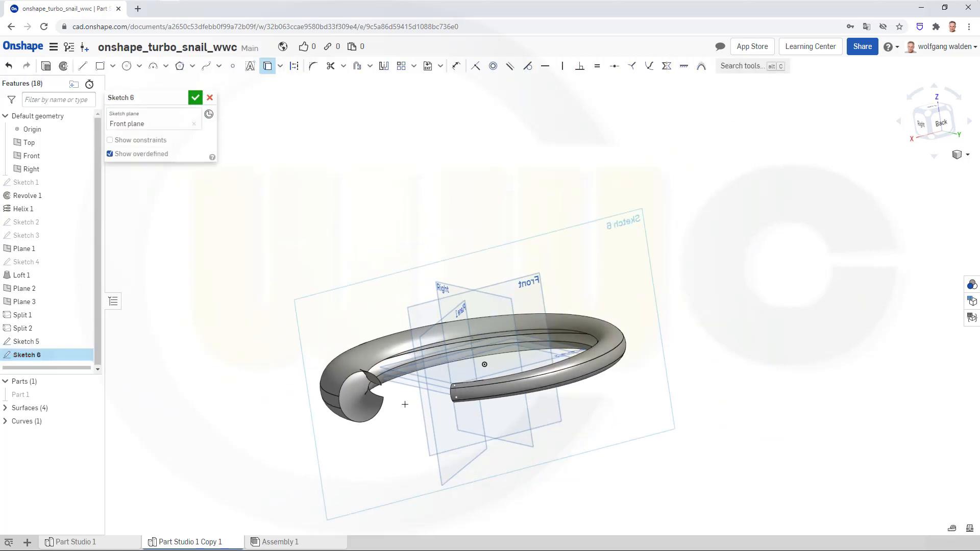
scroll(370, 393, "up", 3)
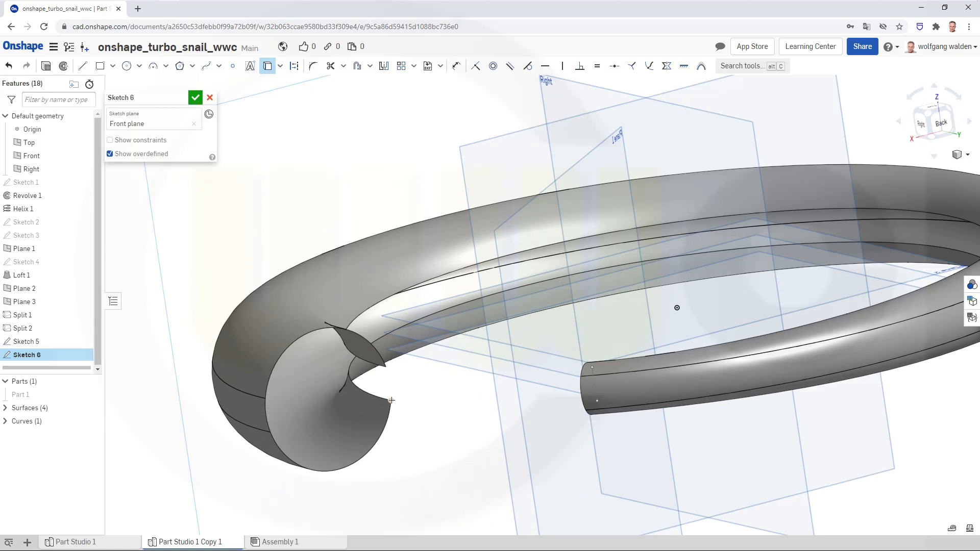
left_click(392, 400)
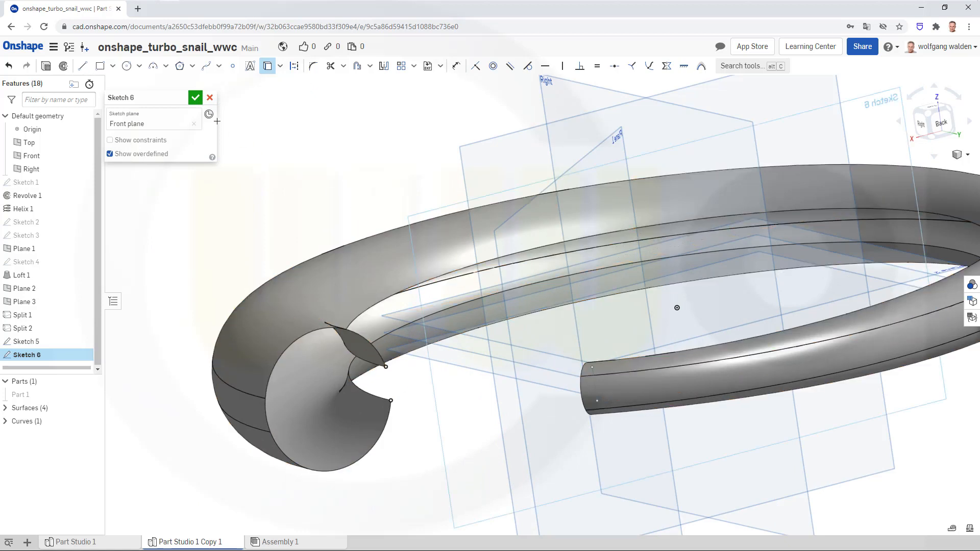
- Draw a line between the two projected points to bridge the gap at the large end, and finish the sketch
left_click(82, 66)
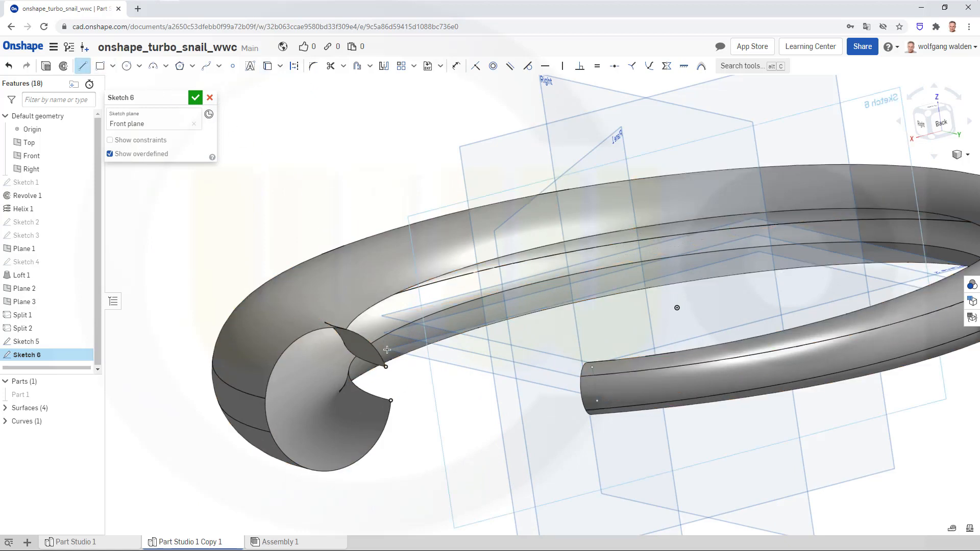
left_click(385, 367)
left_click(392, 400)
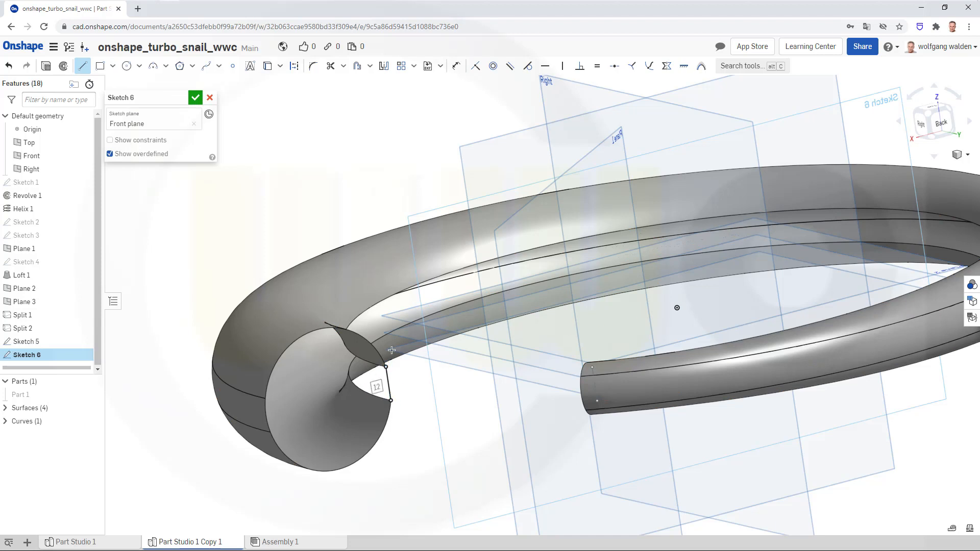
left_click(195, 98)
- Set up a surface loft using the lines of Sketch 6 and Sketch 5 as its profiles
mouse_move(412, 237)
right_mouse_down()
mouse_move(455, 246)
mouse_move(546, 323)
mouse_move(542, 339)
mouse_move(548, 280)
mouse_move(505, 264)
right_mouse_up()
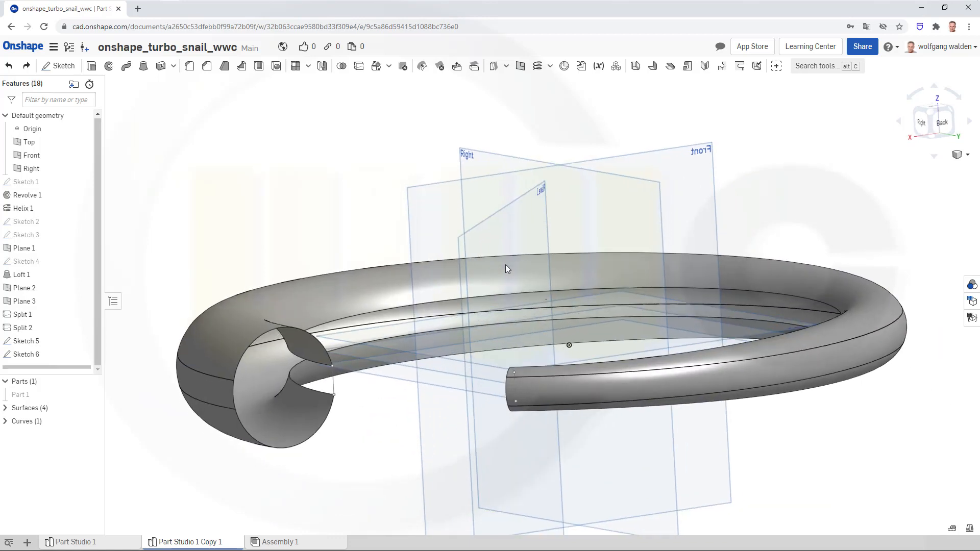
left_click(143, 66)
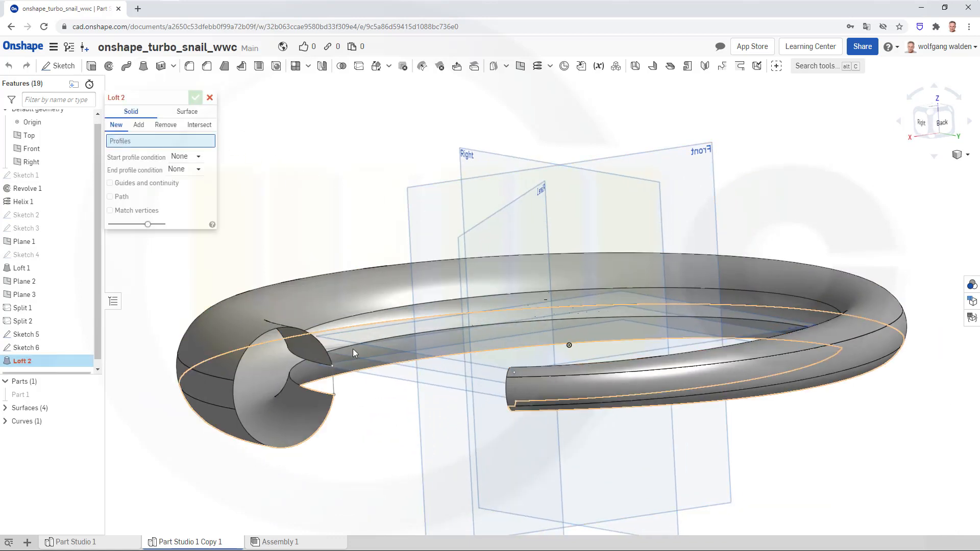
left_click(179, 113)
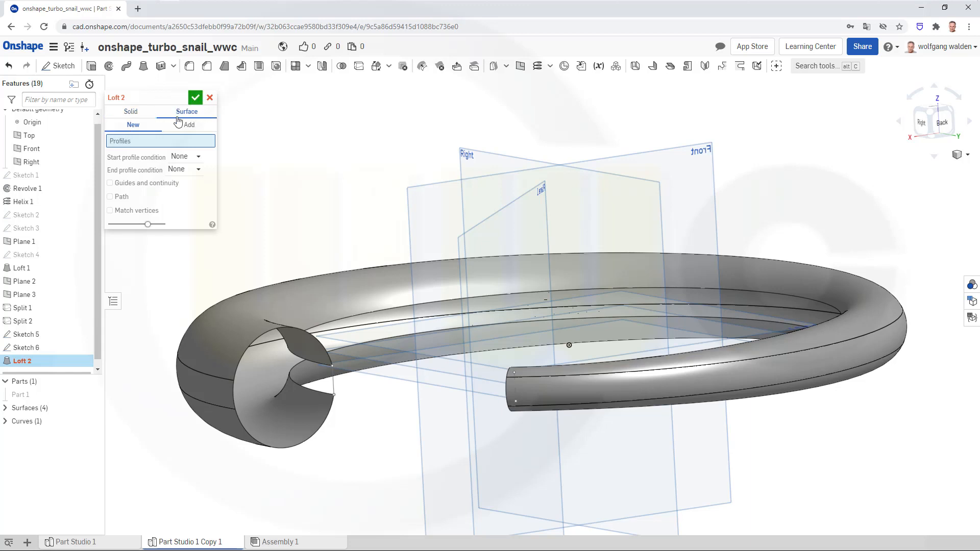
left_click(334, 392)
right_click_drag(403, 391, 459, 384)
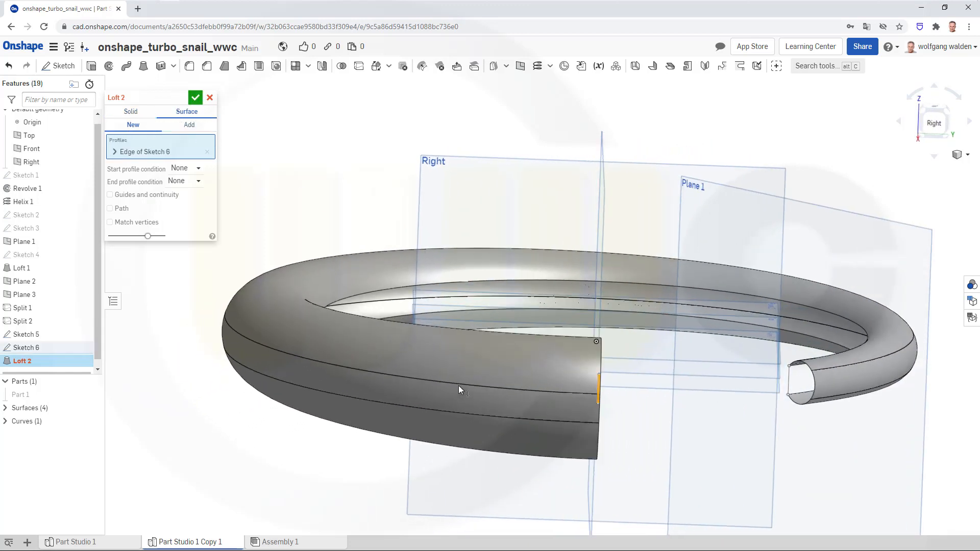
left_click(787, 391)
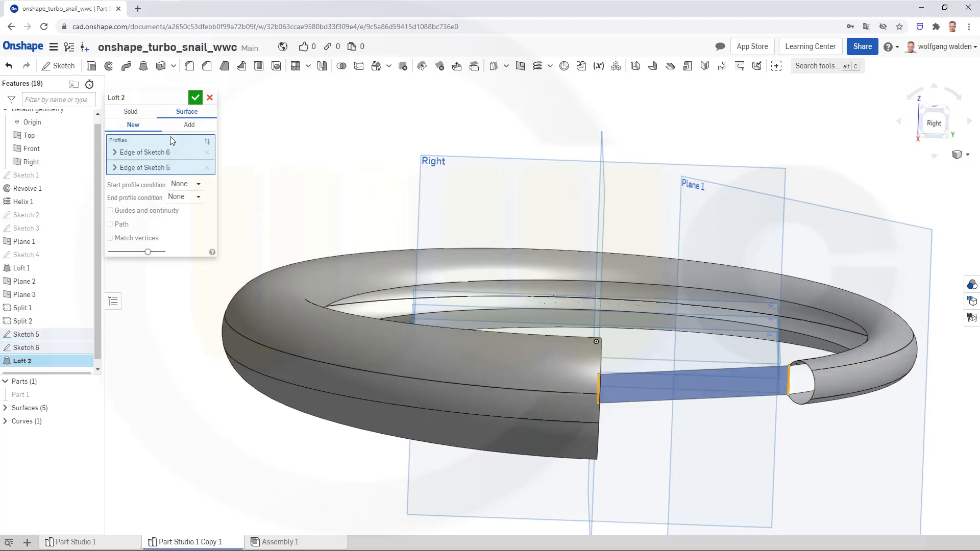
- Guide the loft along the inner edges of Split 2 and Split 1 and create it as a new surface
right_click_drag(248, 191, 171, 208)
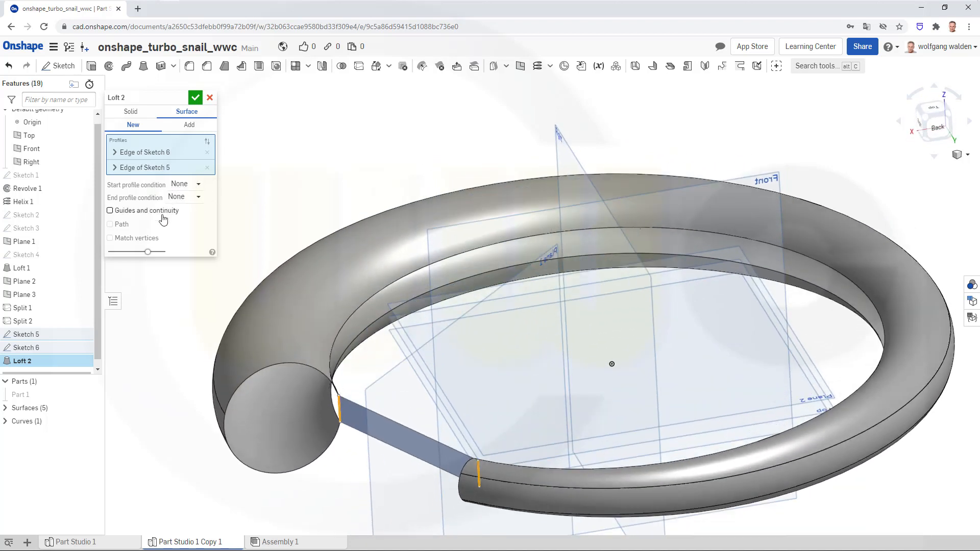
left_click(111, 211)
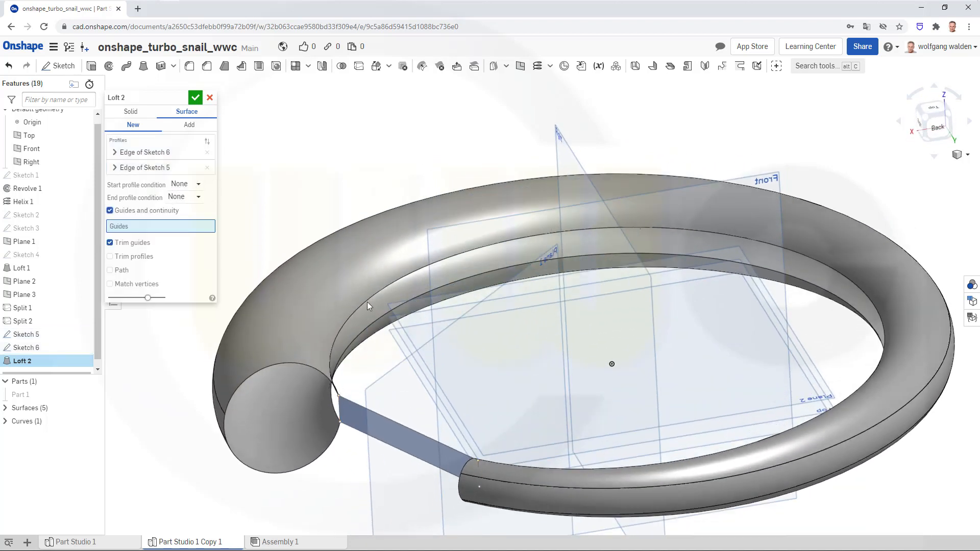
left_click(359, 332)
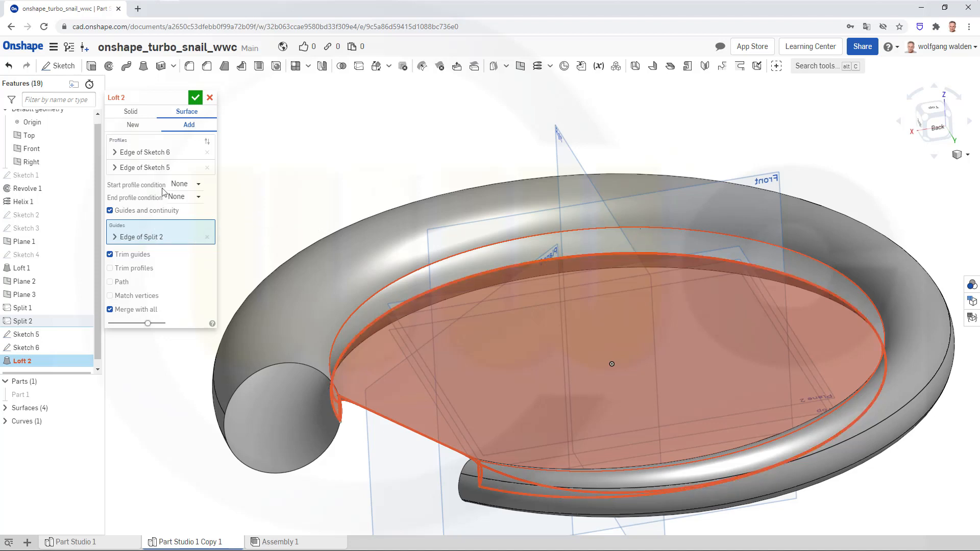
left_click(132, 125)
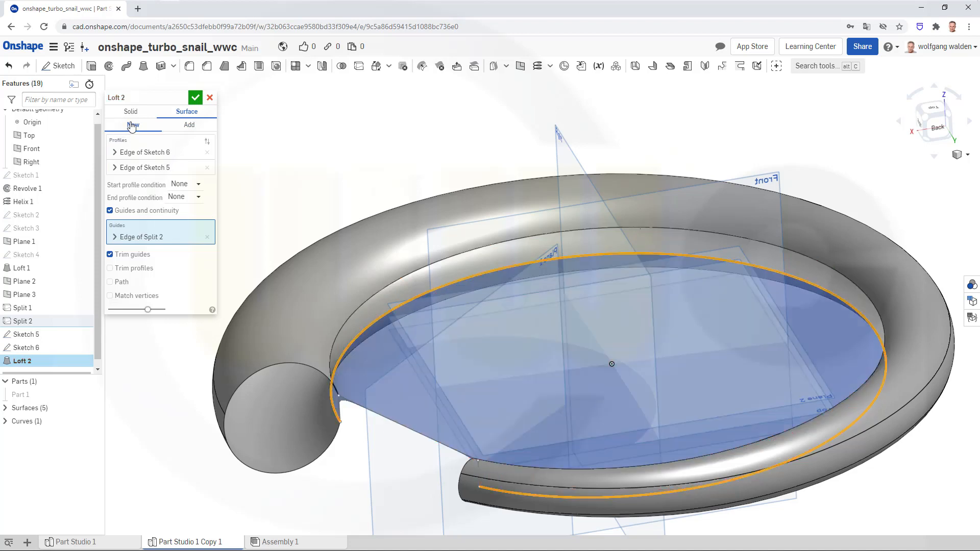
left_click(342, 327)
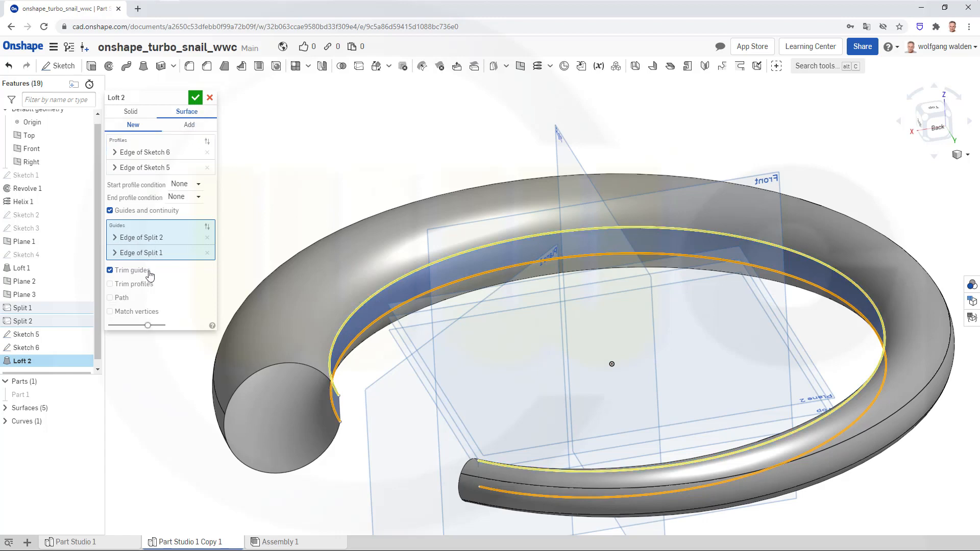
left_click(196, 98)
- Unite the three spiral surfaces, the outer tube surfaces and the inner flat loft strip, with a Boolean union
right_click_drag(360, 224, 520, 250)
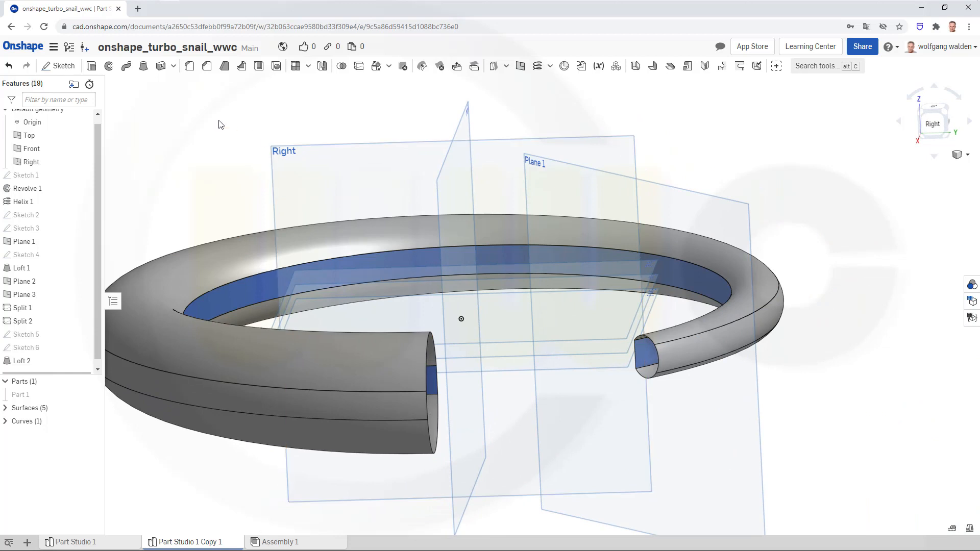
left_click(341, 67)
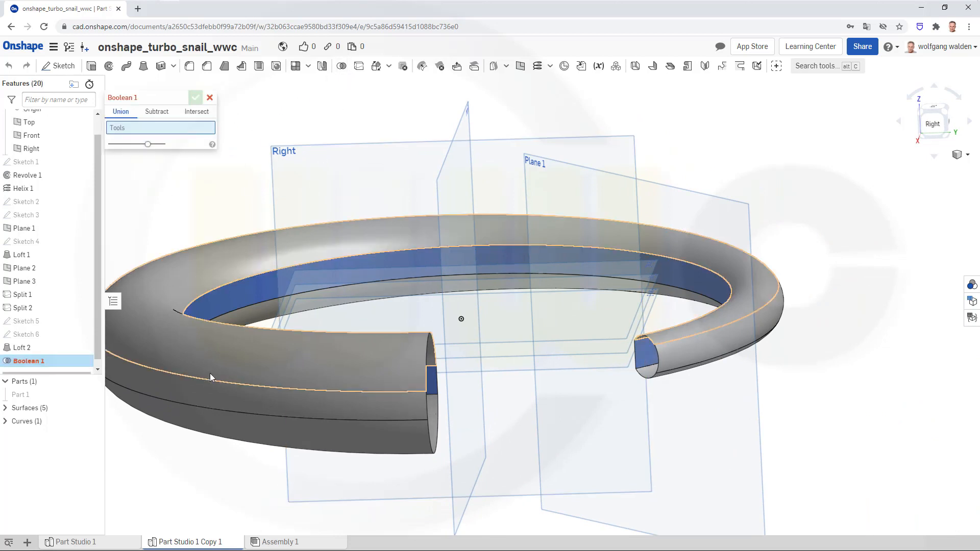
left_click(213, 396)
left_click(221, 358)
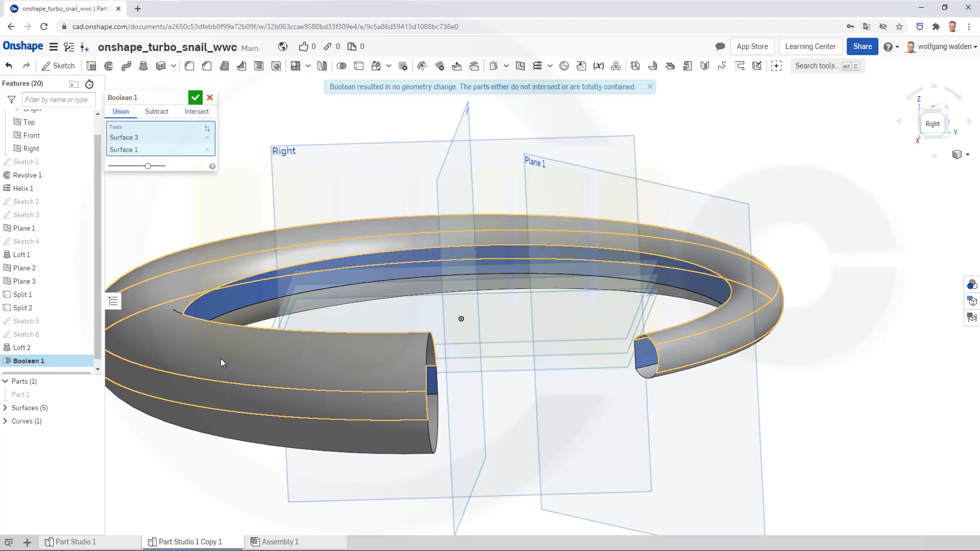
left_click(242, 424)
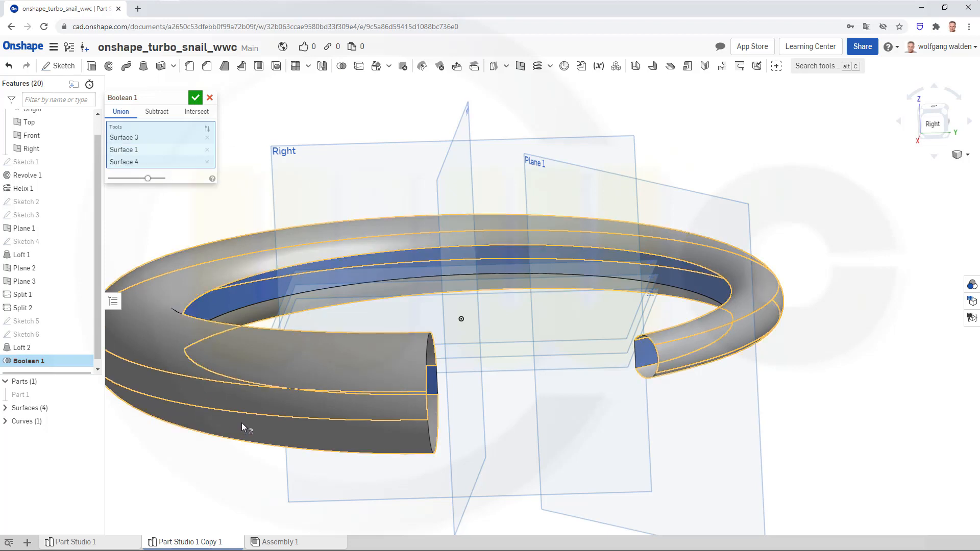
left_click(196, 98)
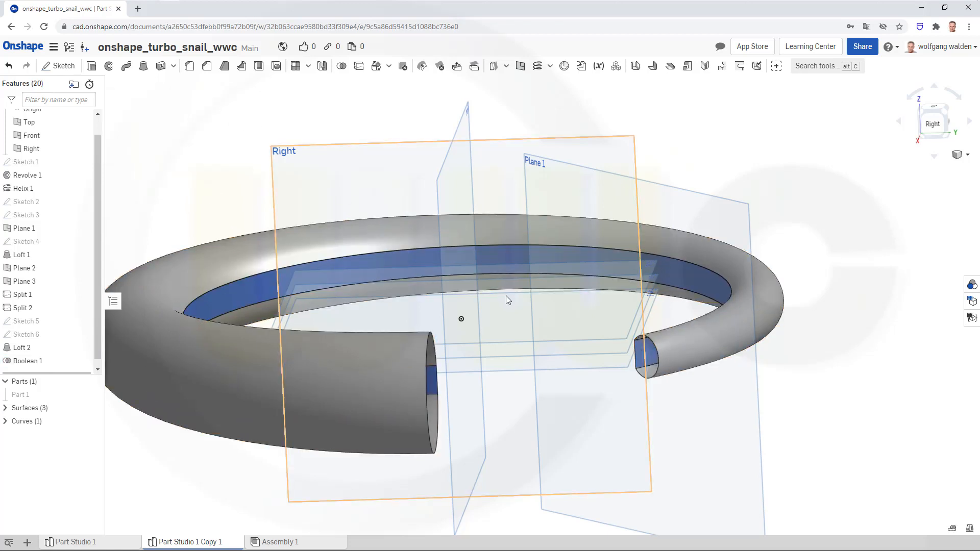
- Set up a surface loft bridging the gap between the flat strip's two short end edges at the large and small tube ends
right_click_drag(506, 295, 500, 271)
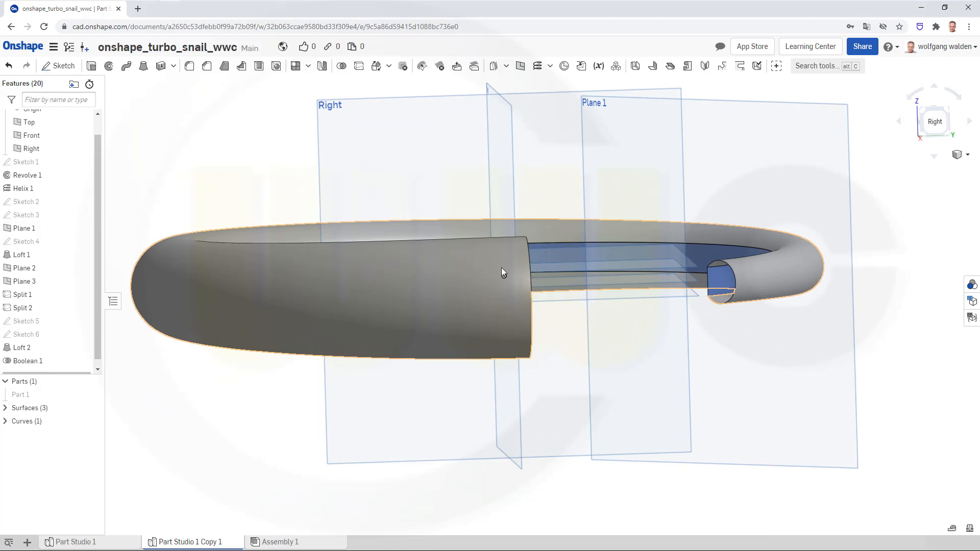
mouse_move(743, 387)
right_mouse_down()
mouse_move(723, 344)
mouse_move(699, 383)
mouse_move(719, 388)
right_mouse_up()
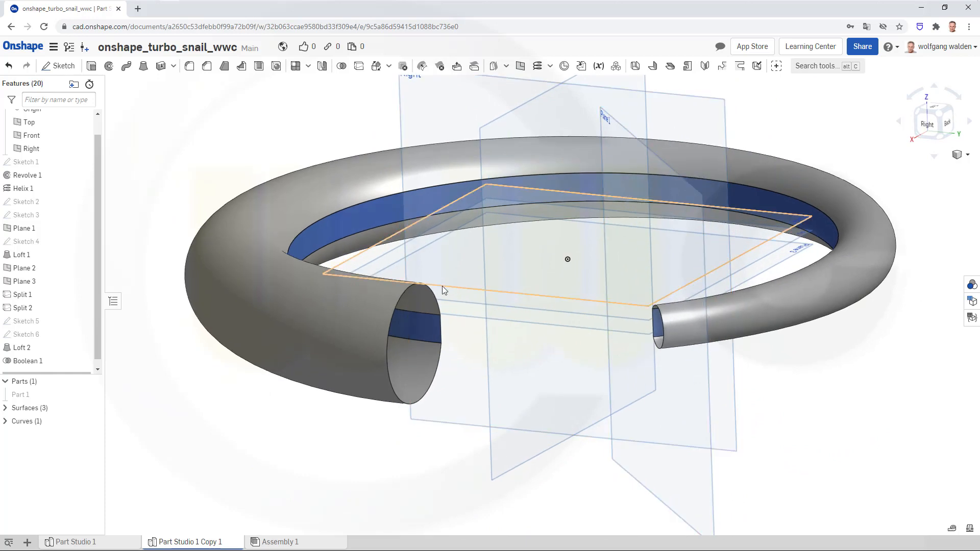
left_click(144, 66)
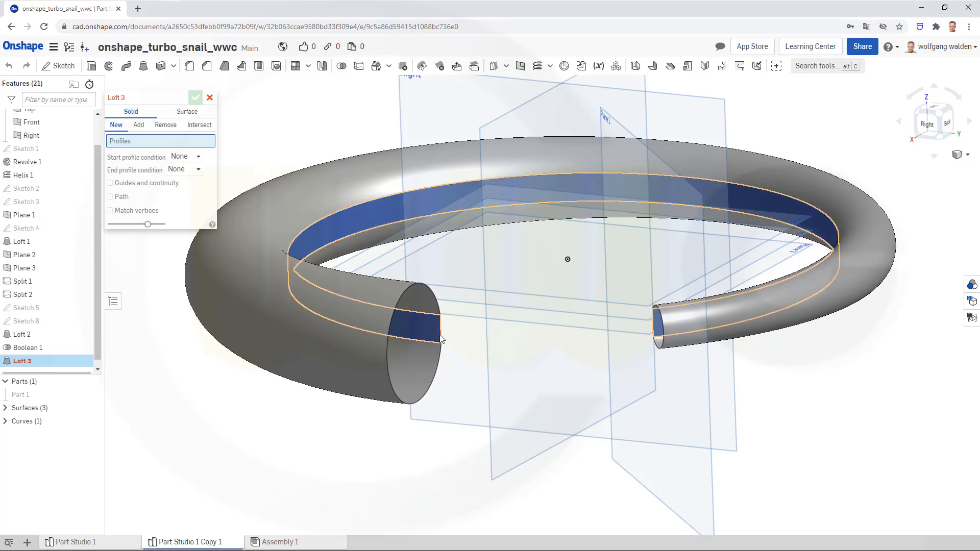
left_click(187, 112)
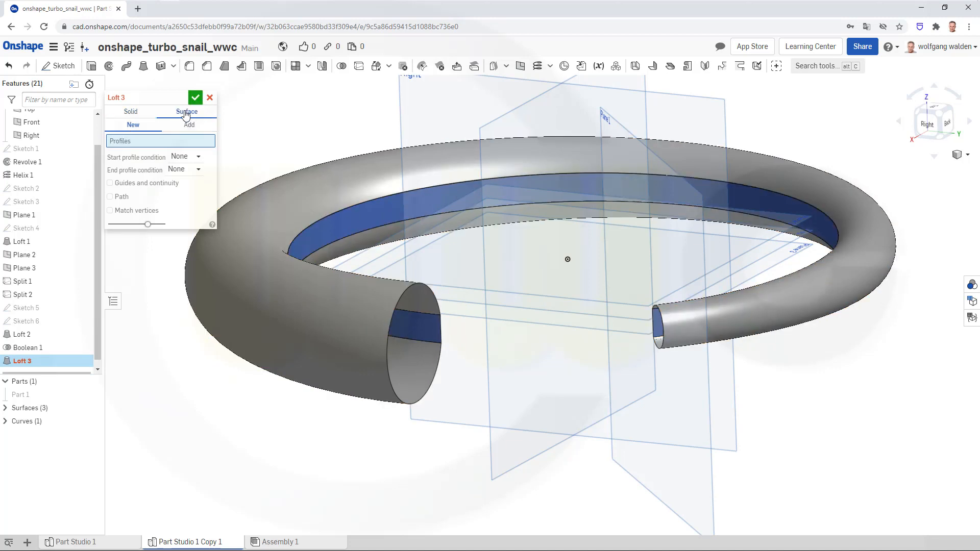
left_click(442, 338)
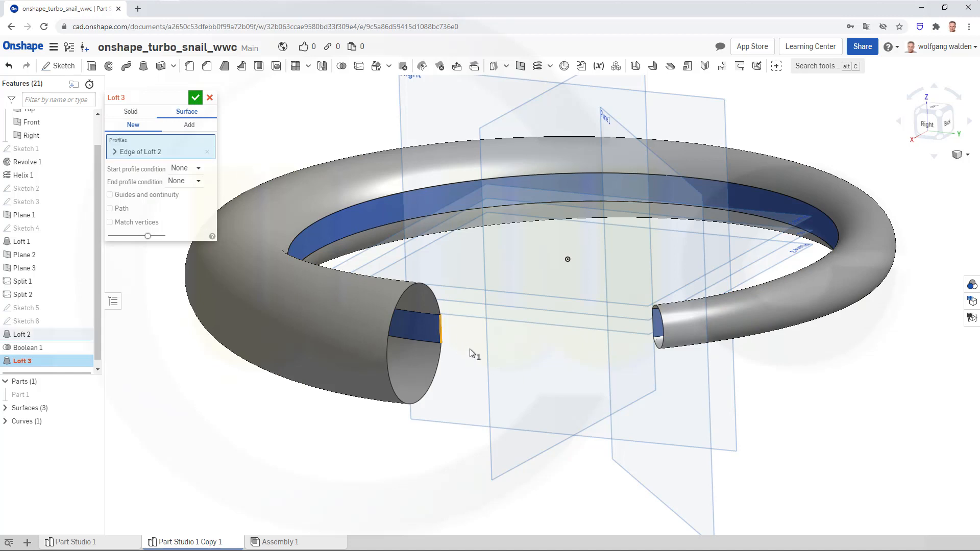
right_click_drag(531, 367, 578, 375)
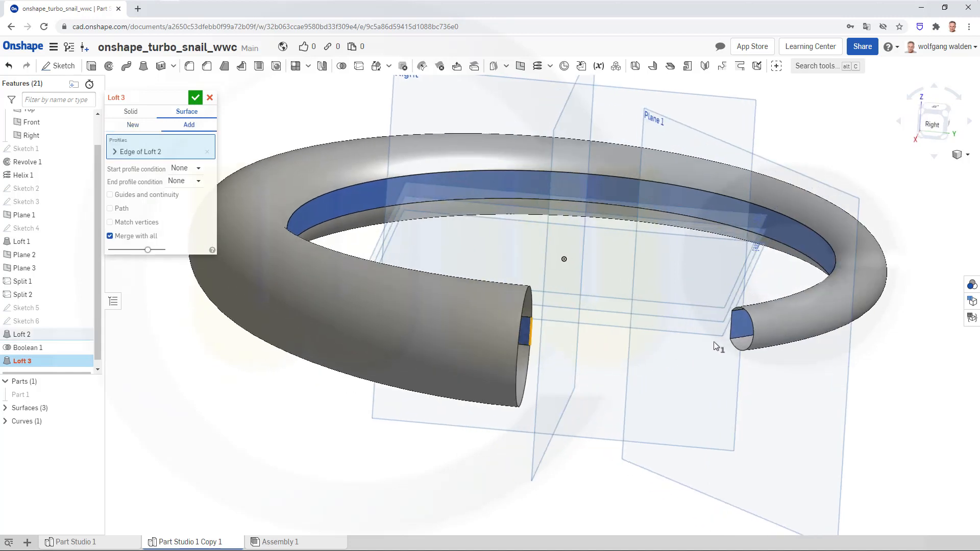
left_click(730, 333)
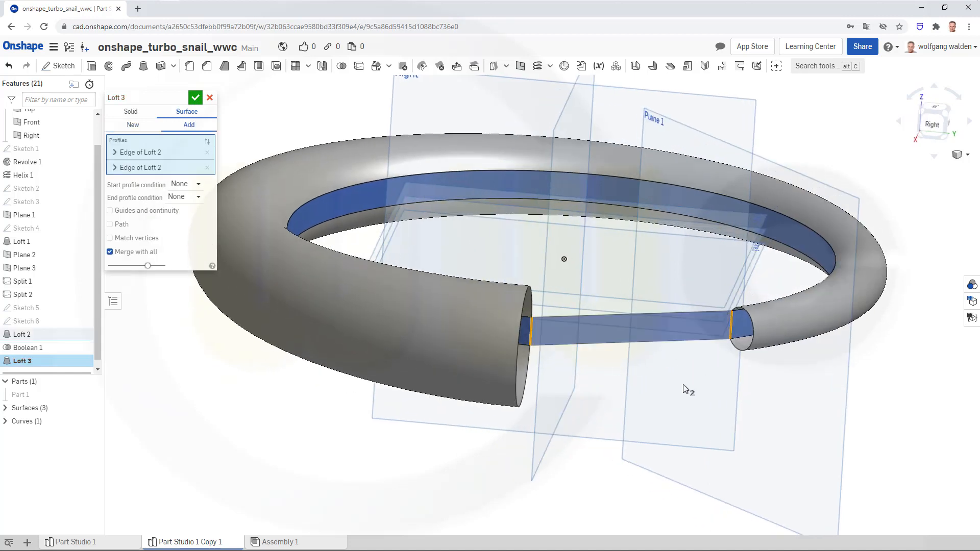
right_click_drag(676, 382, 490, 309)
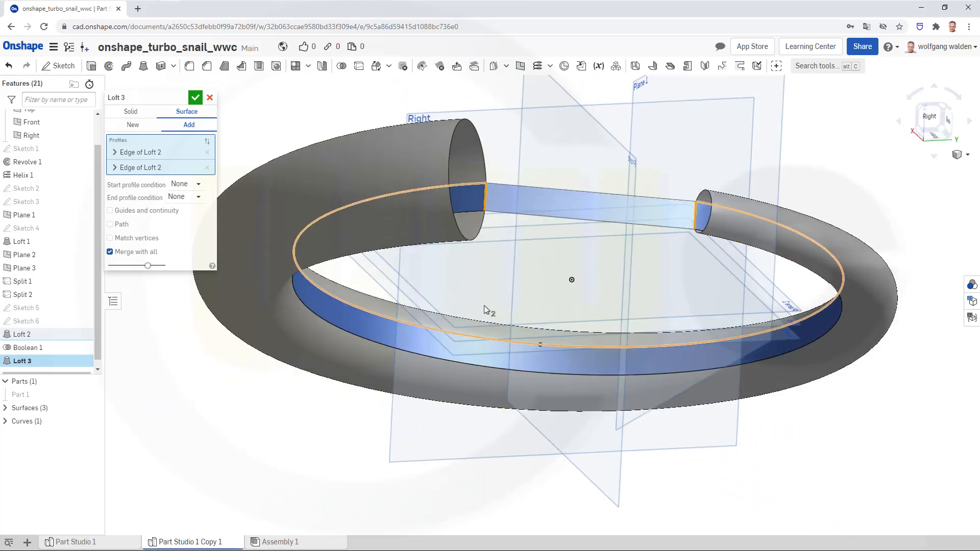
- Set both the start and end profile conditions of the bridging loft to Match tangent
left_click(198, 185)
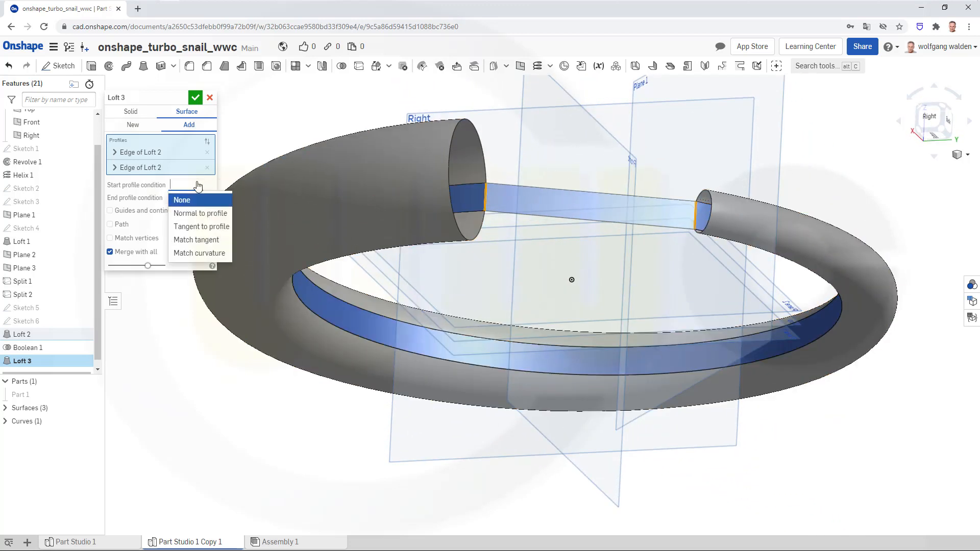
left_click(189, 240)
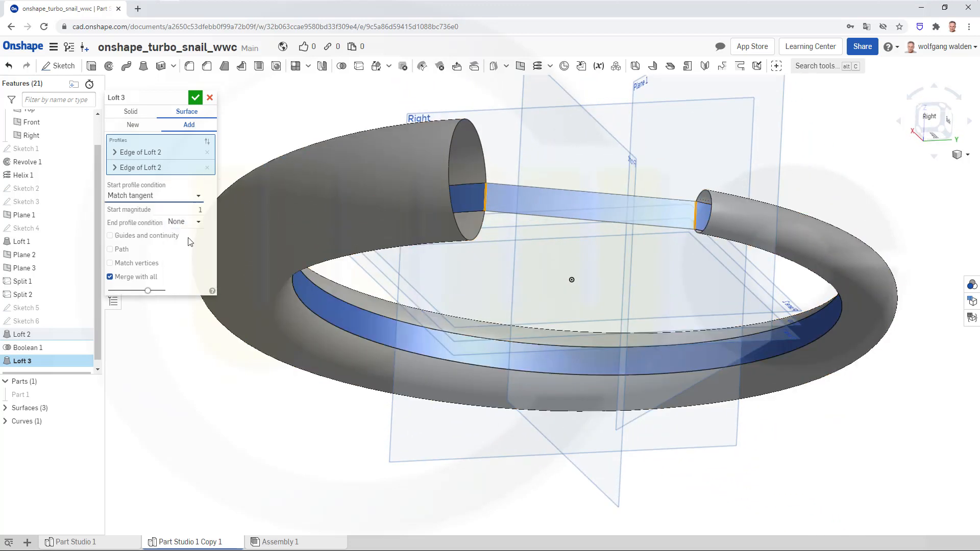
left_click(197, 225)
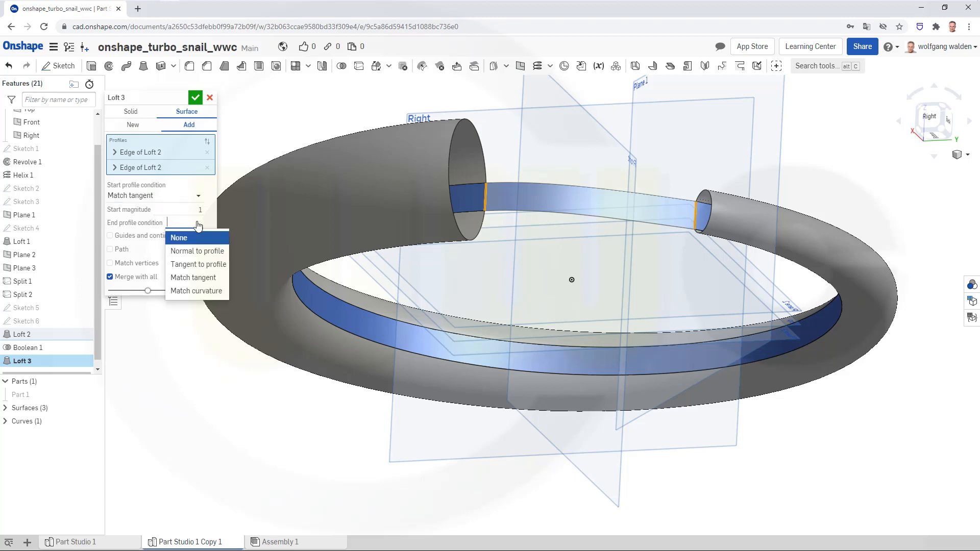
left_click(197, 278)
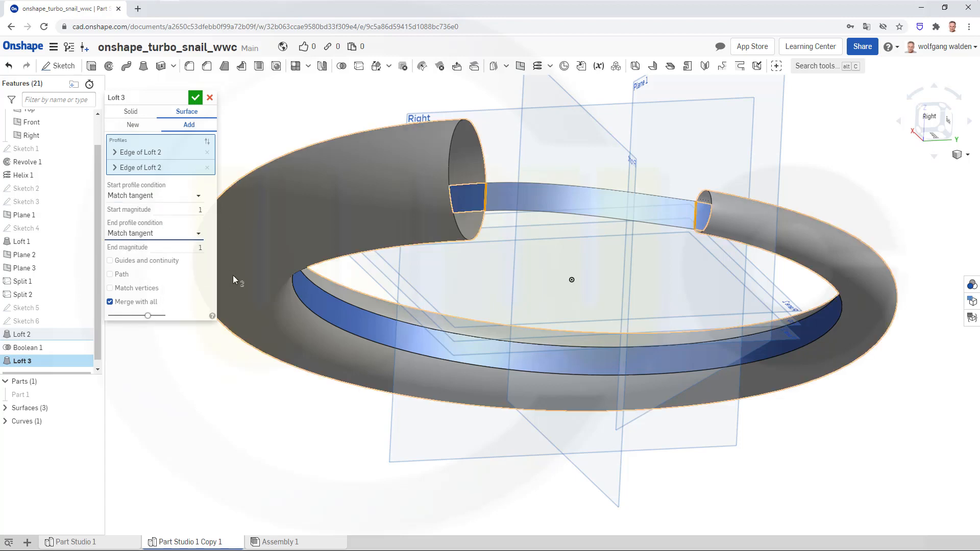
- Examine the bridging loft's curvature from above and check which edge is its start and which its end profile
right_click_drag(415, 271, 252, 236)
mouse_move(518, 247)
right_mouse_down()
mouse_move(529, 265)
mouse_move(510, 262)
right_mouse_up()
middle_click_drag(510, 259, 714, 296)
right_click_drag(528, 294, 482, 311)
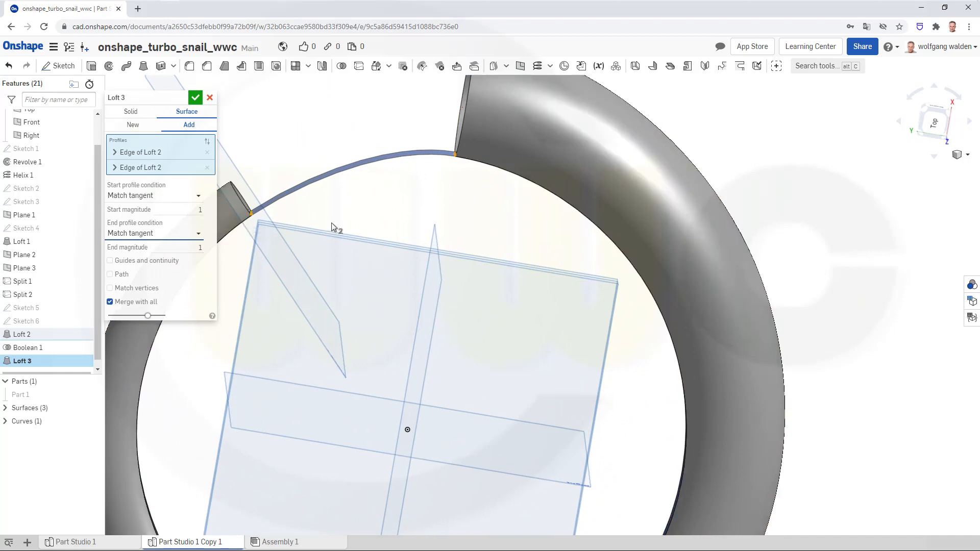
right_click_drag(332, 222, 283, 202)
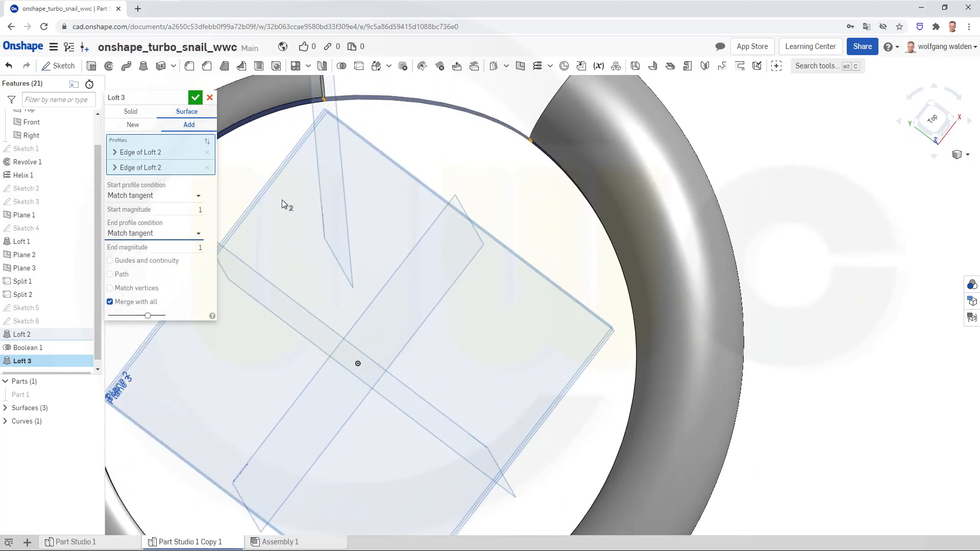
right_click_drag(326, 116, 286, 157)
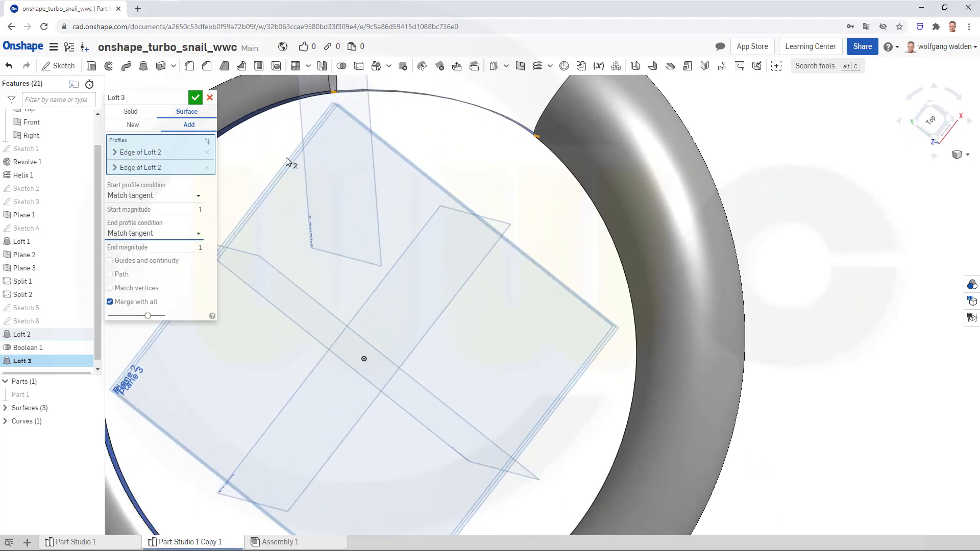
left_click(151, 154)
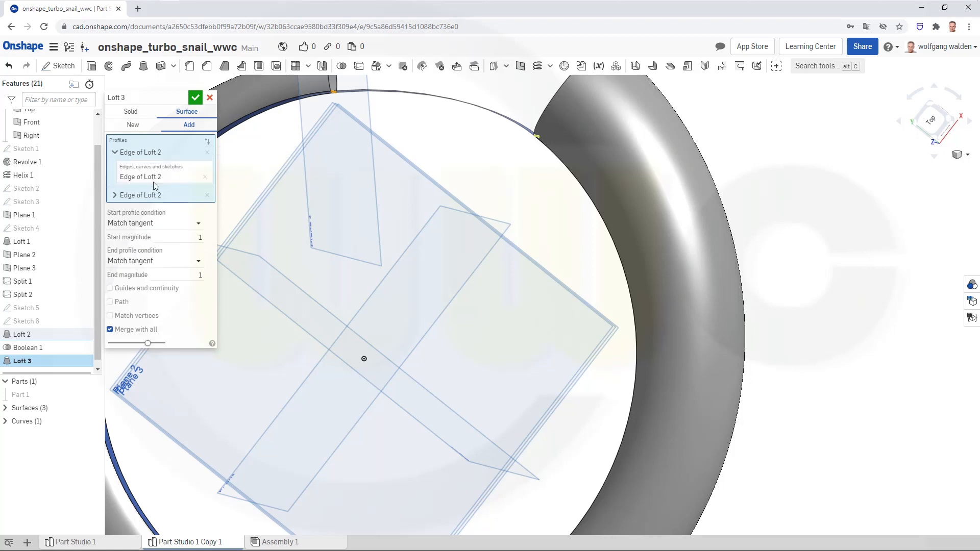
left_click(153, 196)
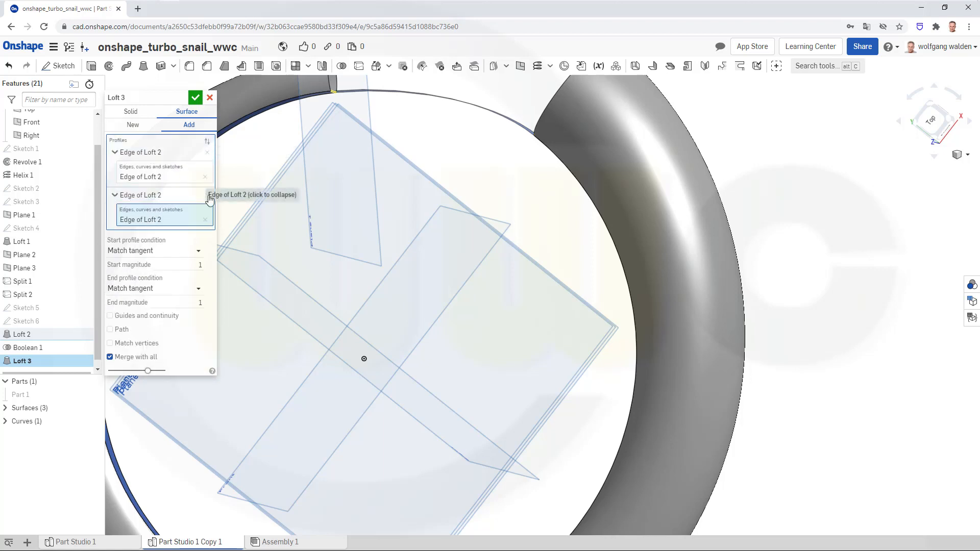
left_click(157, 177)
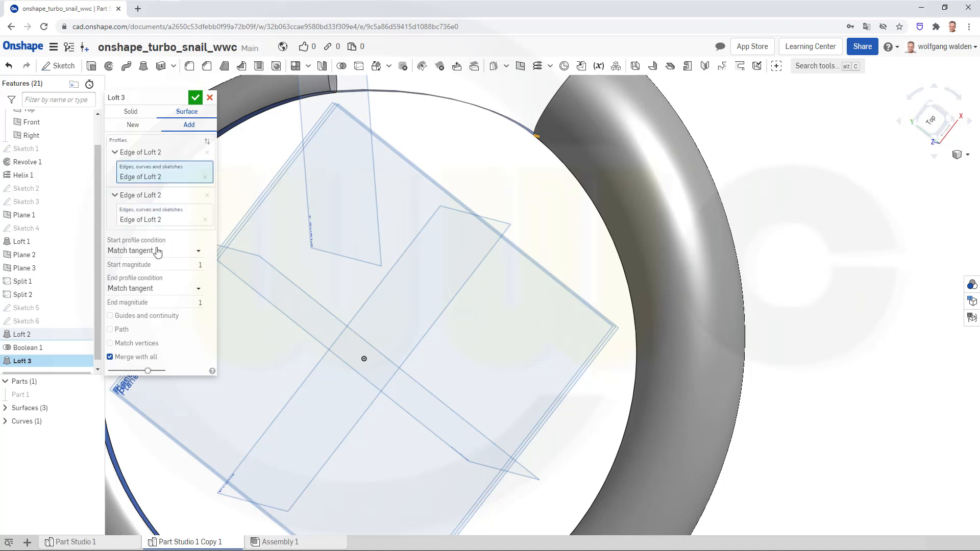
- Try a start magnitude of 0.5 for the bridging loft, and set it back to 1
left_click_drag(180, 262, 203, 263)
type("0.5")
key("Tab")
scroll(280, 273, "down", 2)
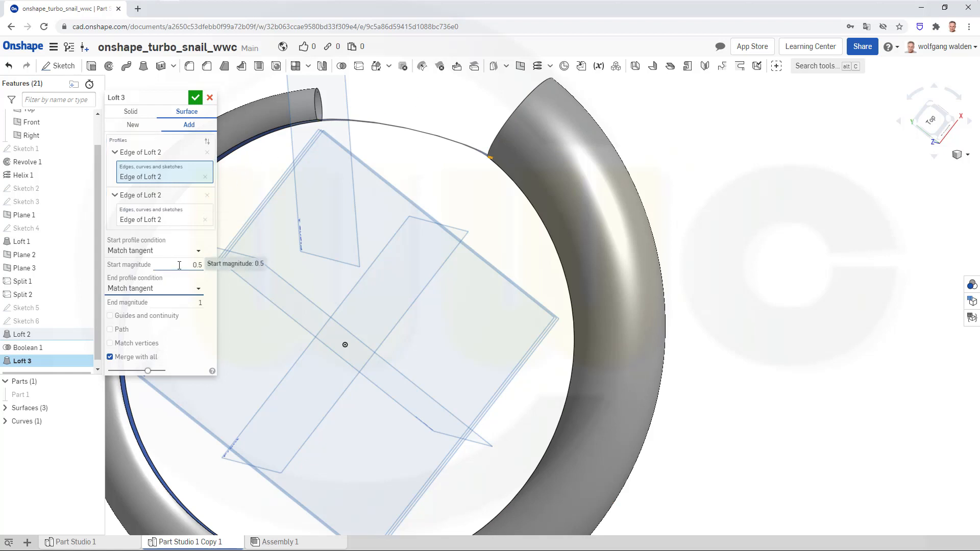
left_click_drag(180, 266, 216, 267)
type("1")
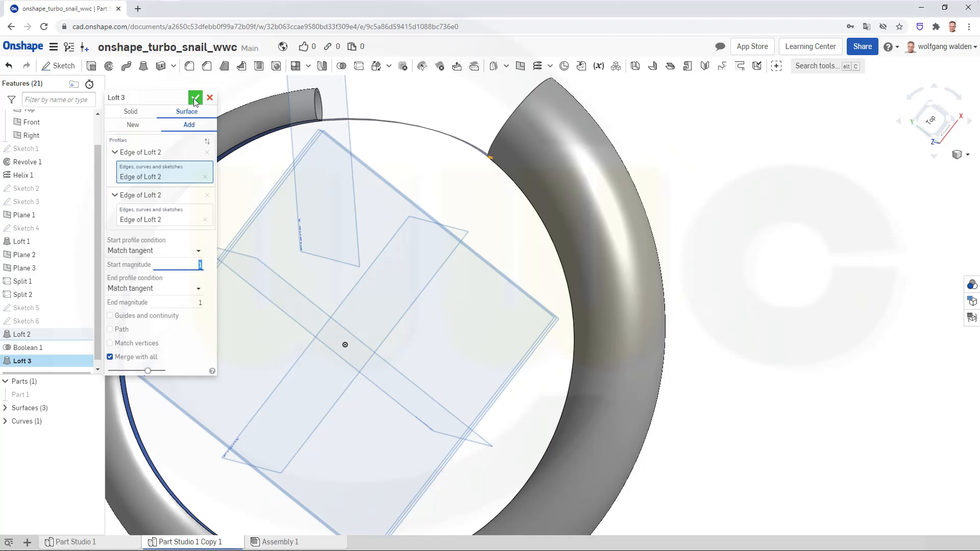
- Create the bridging loft as a new, separate surface
left_click(140, 126)
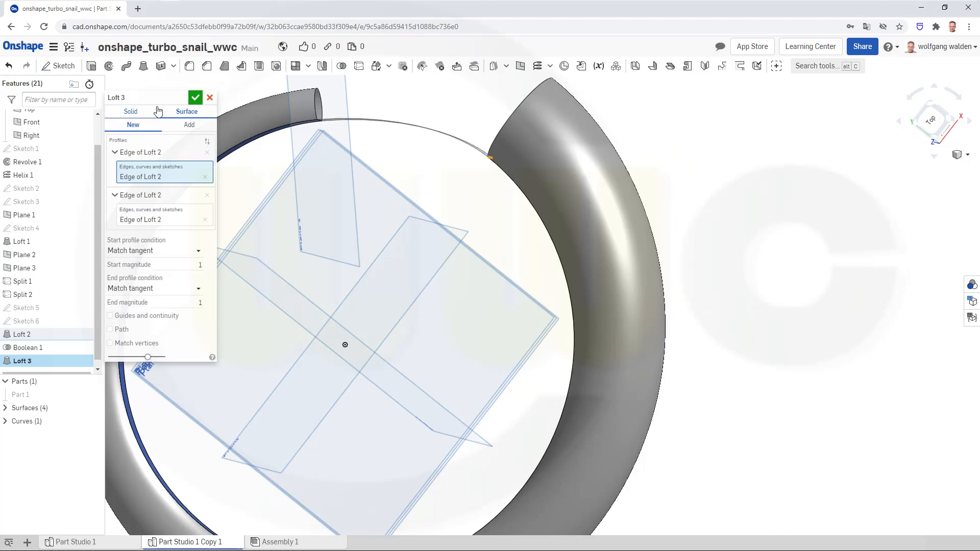
left_click(196, 98)
scroll(244, 134, "down", 3)
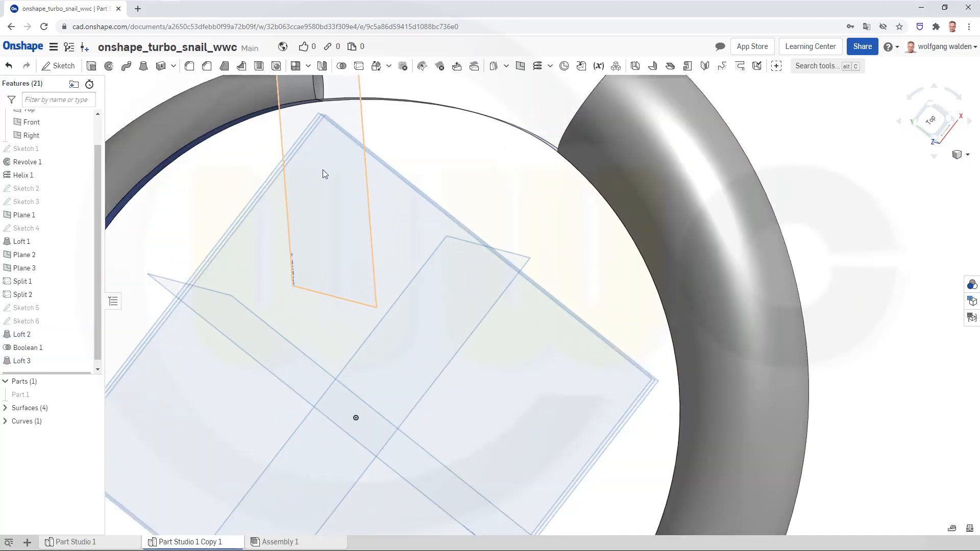
- Sketch a vertical construction line about 155.5 long upward from the origin on the Right plane
scroll(322, 169, "up", 5)
mouse_move(411, 219)
right_mouse_down()
mouse_move(417, 231)
mouse_move(384, 206)
mouse_move(415, 216)
mouse_move(357, 255)
mouse_move(355, 223)
mouse_move(311, 209)
mouse_move(329, 242)
mouse_move(342, 228)
right_mouse_up()
left_click(62, 69)
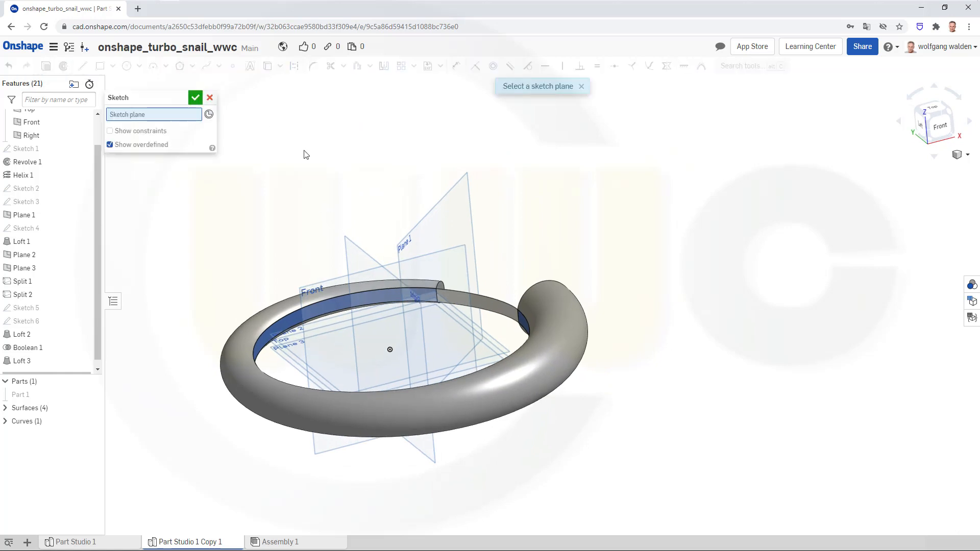
left_click(361, 248)
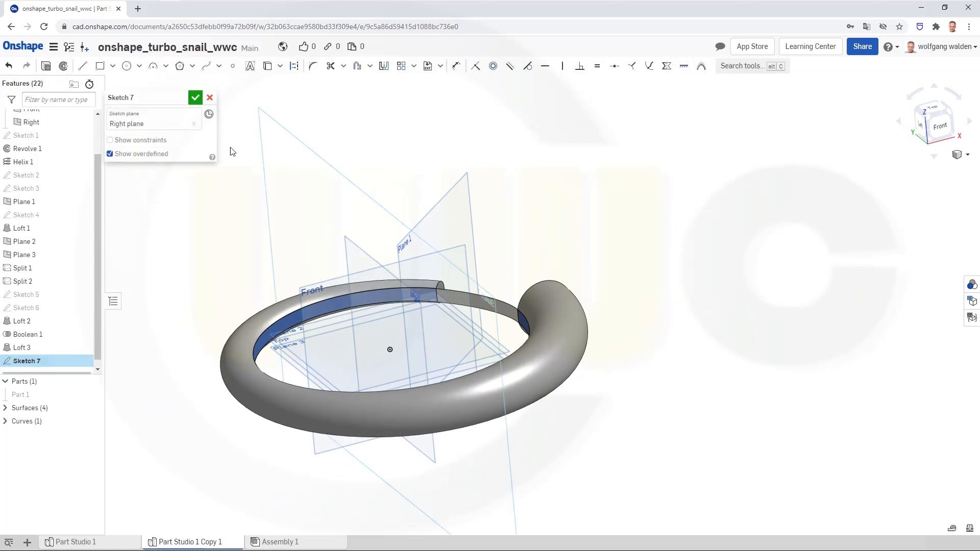
left_click(82, 66)
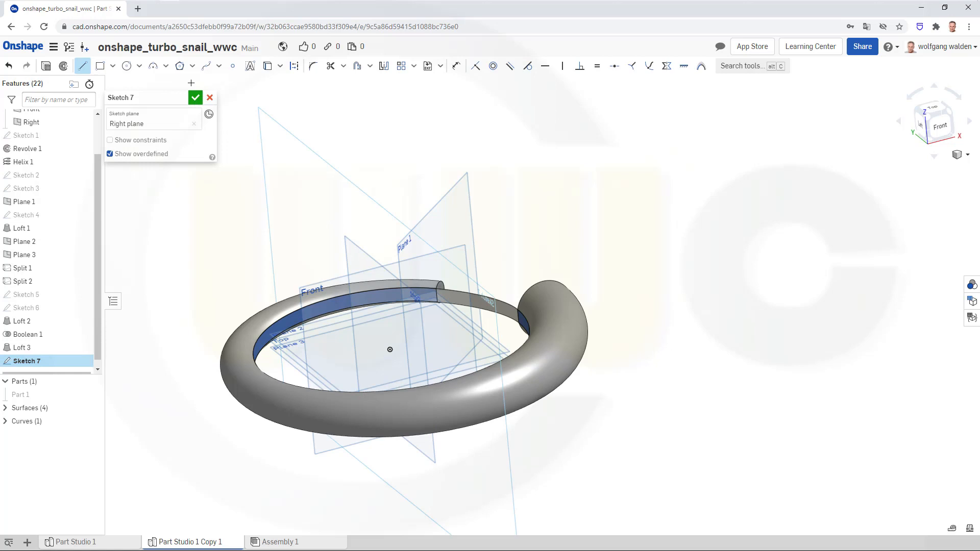
left_click(294, 66)
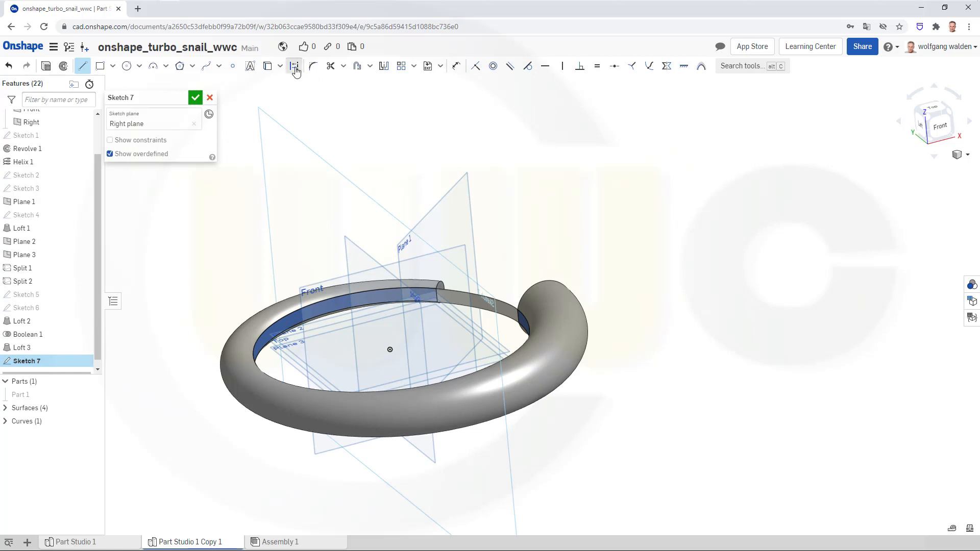
left_click(390, 349)
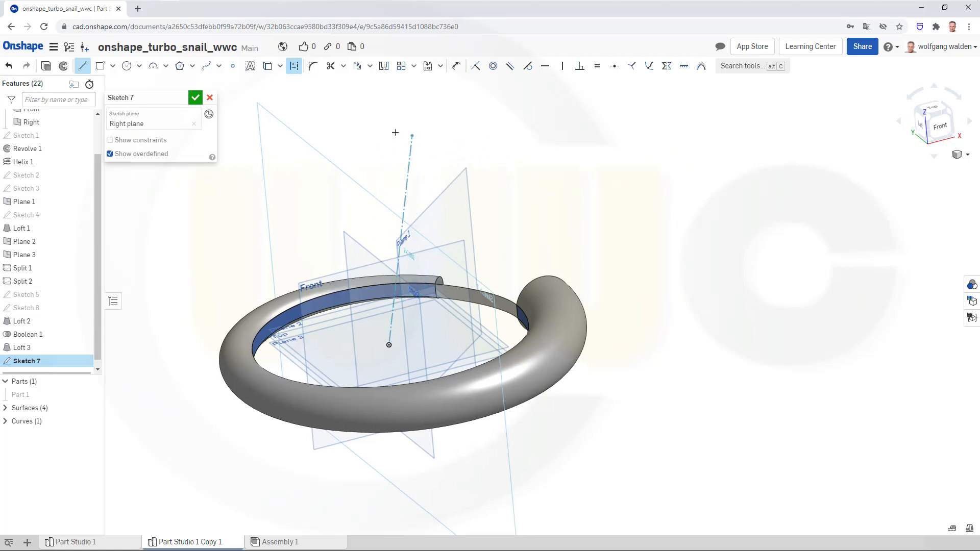
right_click_drag(370, 130, 459, 158)
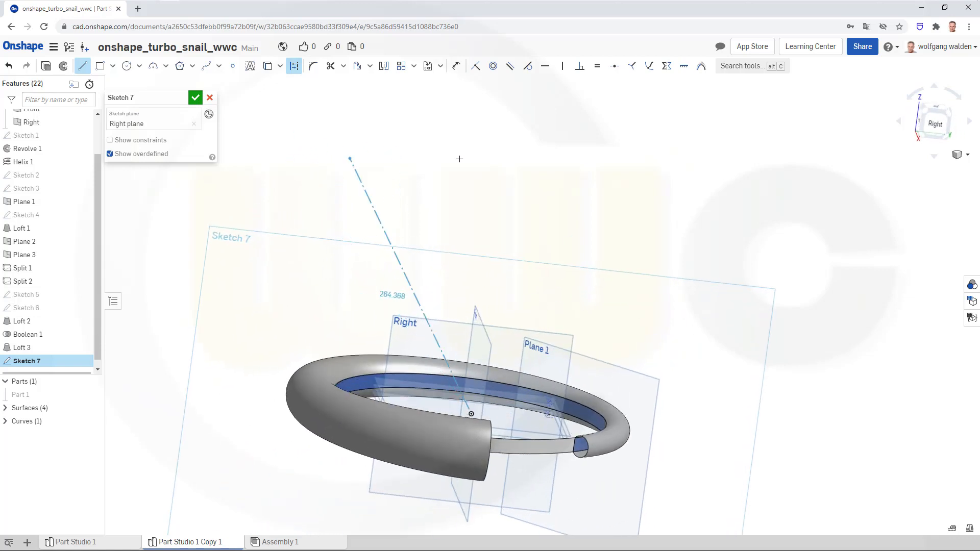
left_click(931, 128)
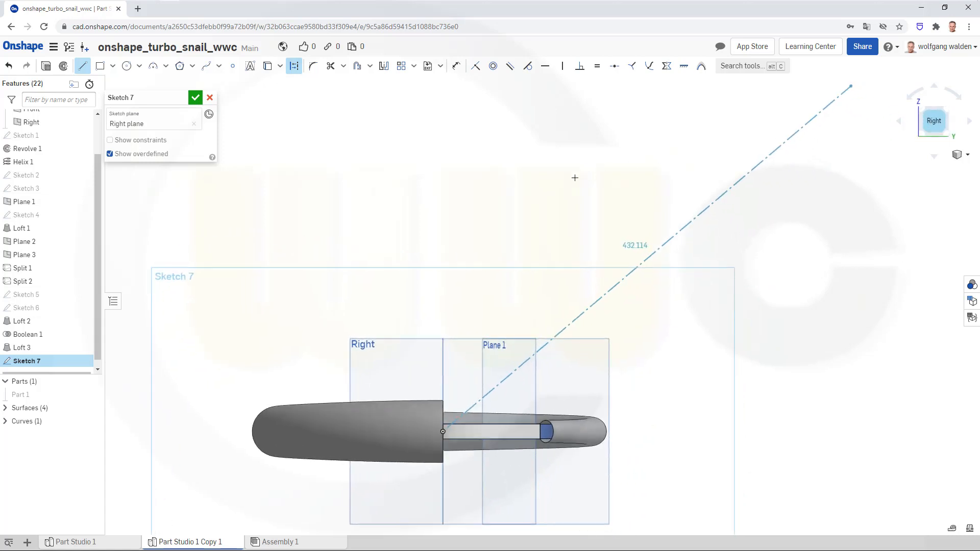
left_click(442, 238)
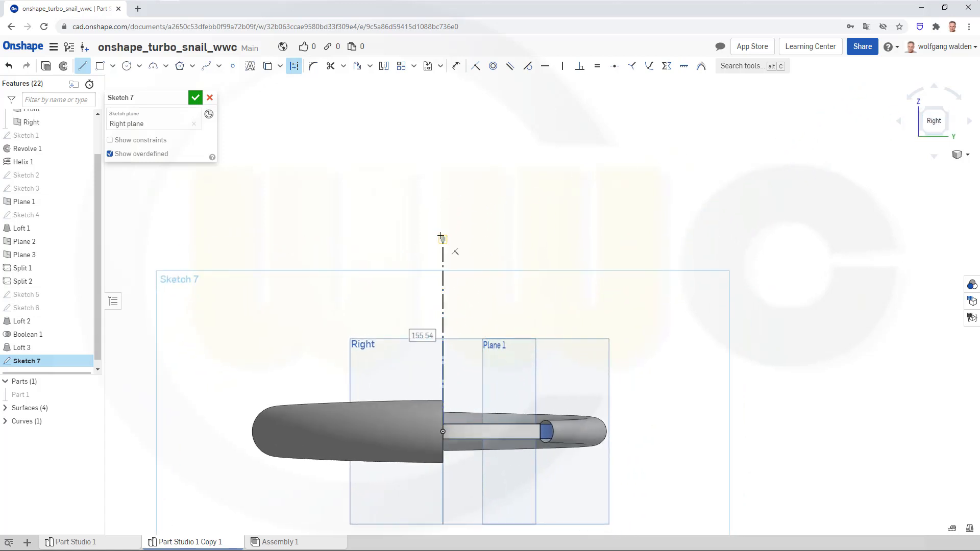
- Finish the sketch with the vertical construction line and hide all planes
key("Escape")
left_click(194, 98)
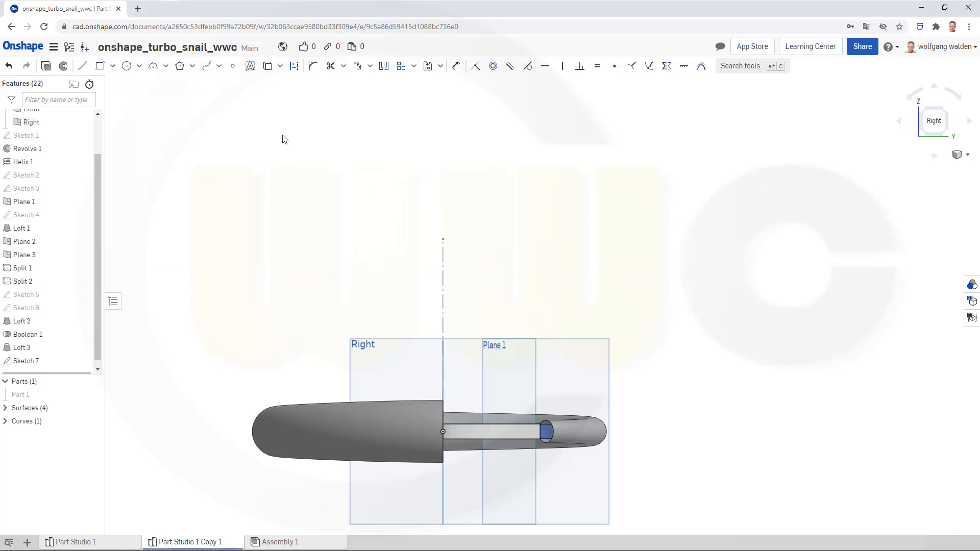
mouse_move(334, 201)
right_mouse_down()
mouse_move(350, 234)
mouse_move(345, 247)
right_mouse_up()
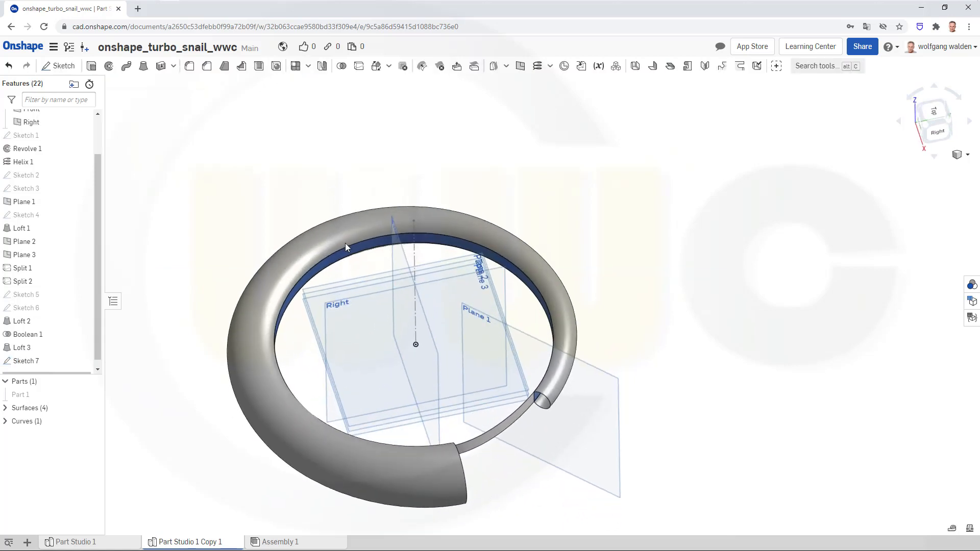
right_click(622, 398)
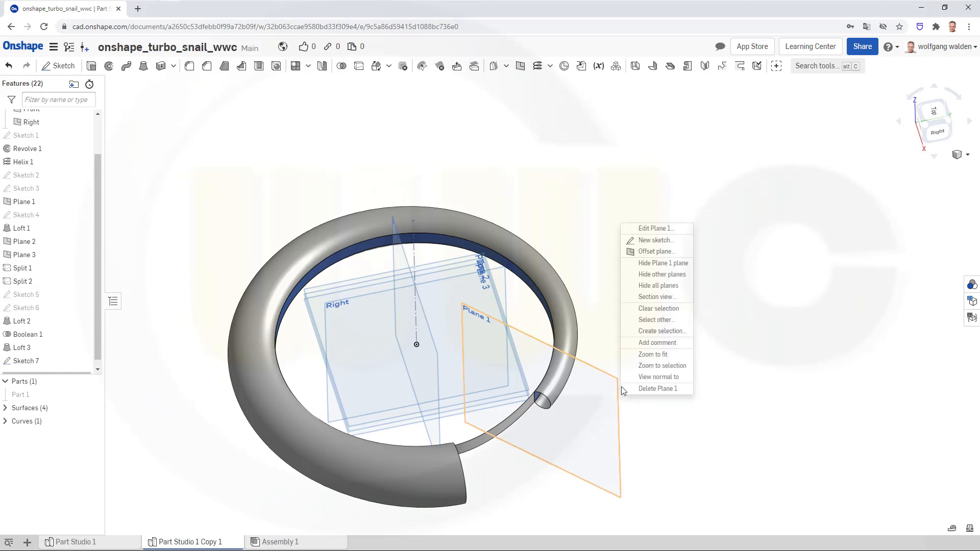
left_click(652, 287)
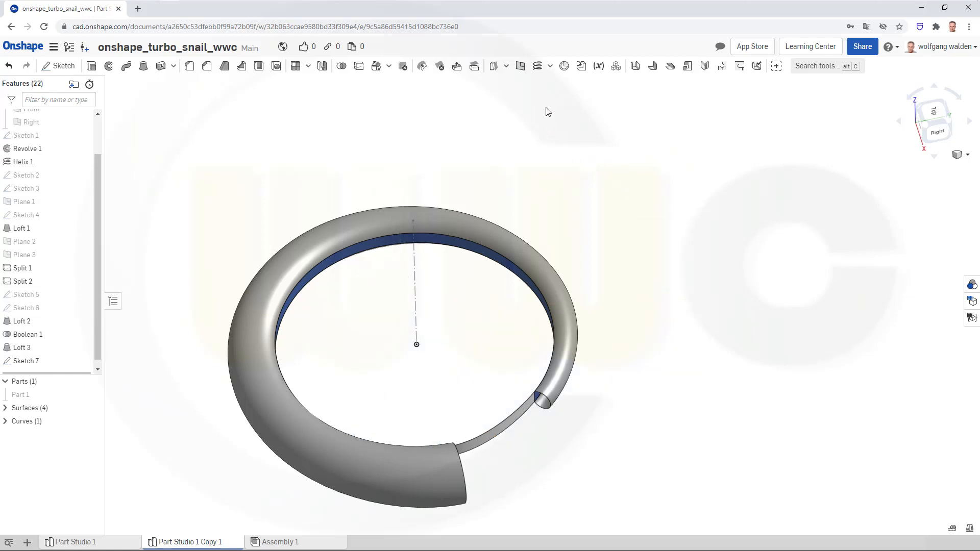
- Set up a new Line angle plane through the sketched construction line, with the Front plane as its angle reference
left_click(520, 66)
left_click(196, 130)
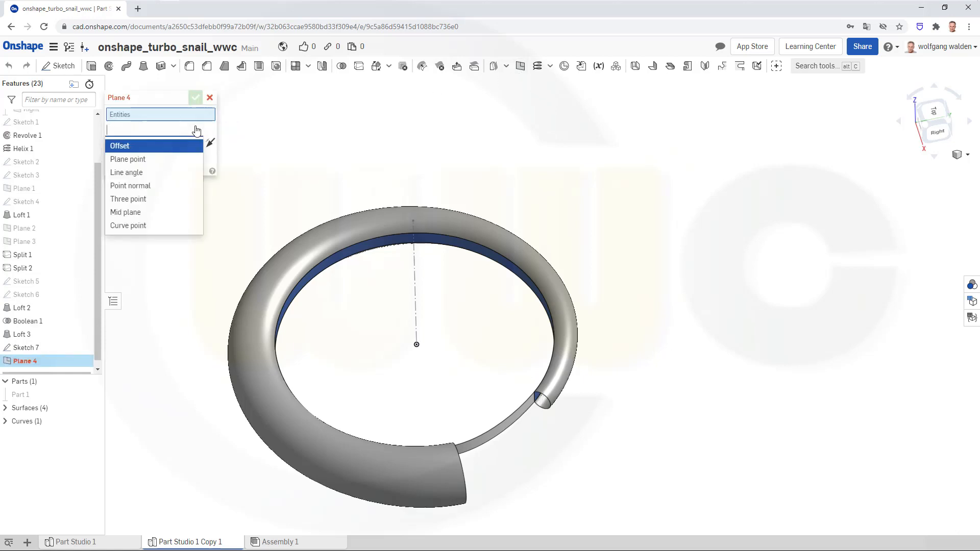
left_click(149, 173)
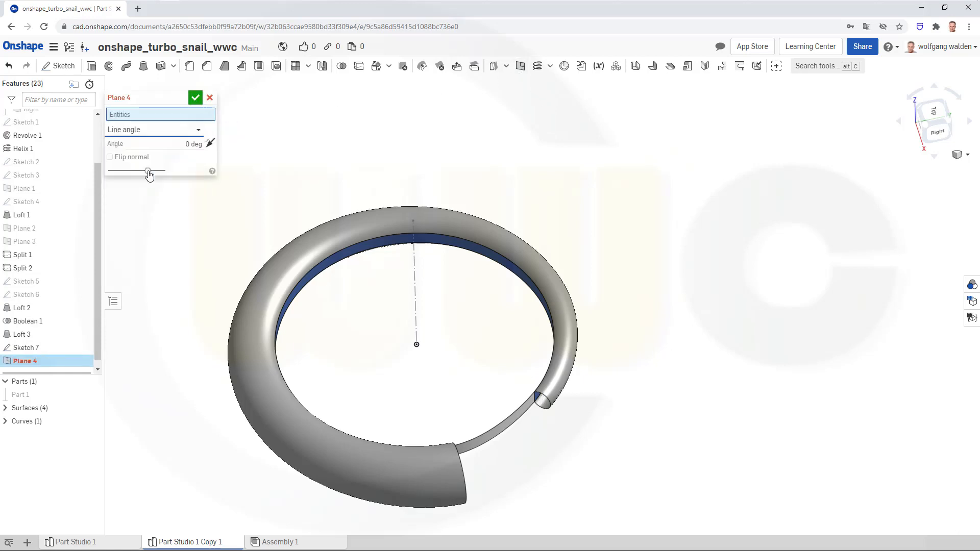
left_click(417, 305)
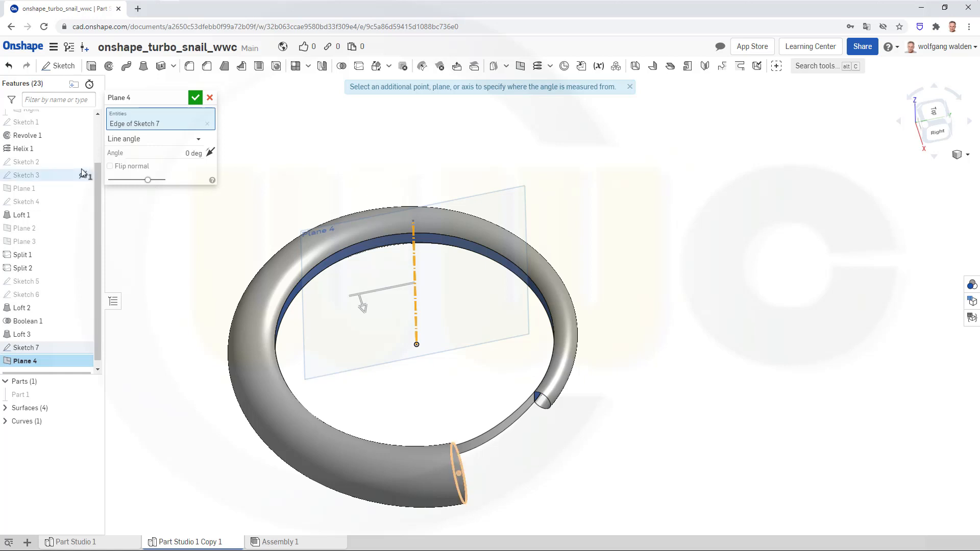
scroll(84, 171, "up", 2)
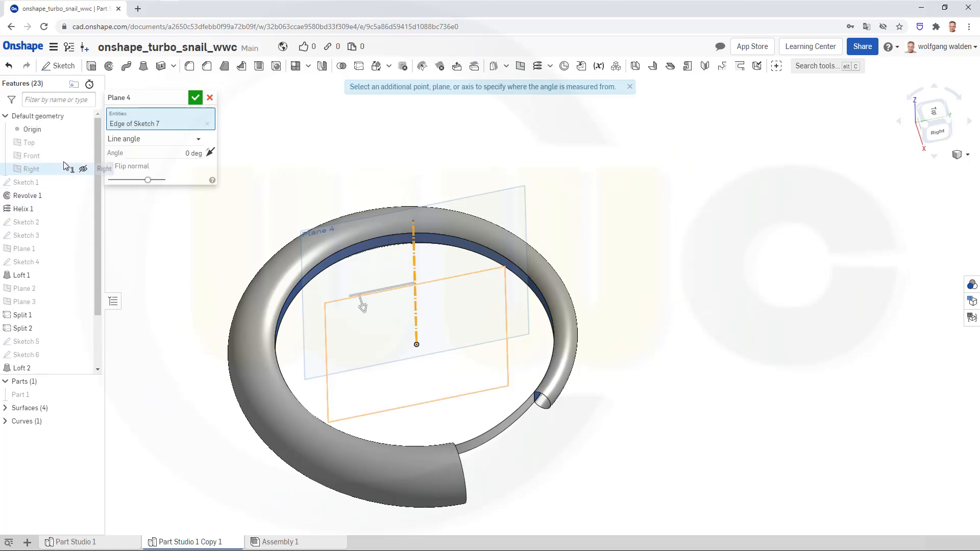
left_click(28, 157)
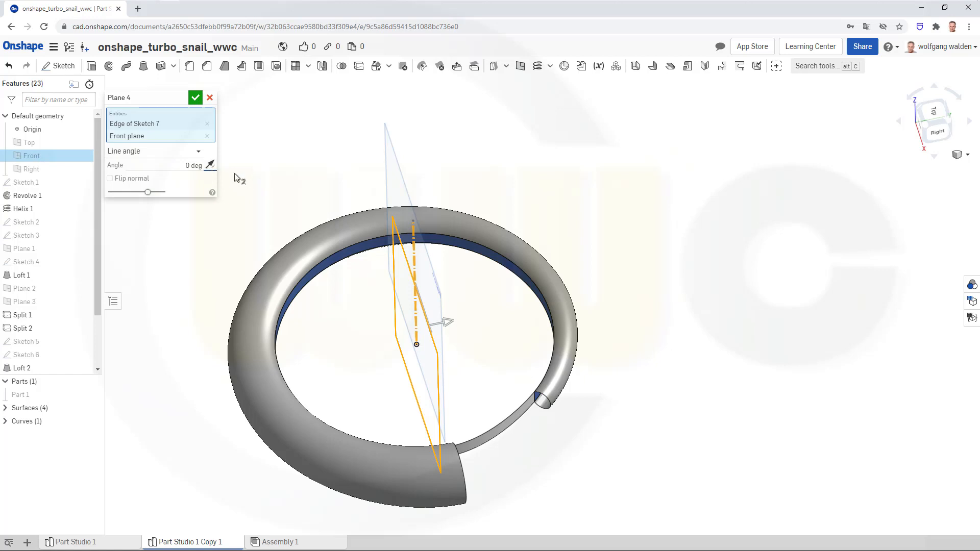
- Set the new plane's angle to 2 degrees, flip its angle direction and create the plane
left_click(181, 164)
type("2")
key("Tab")
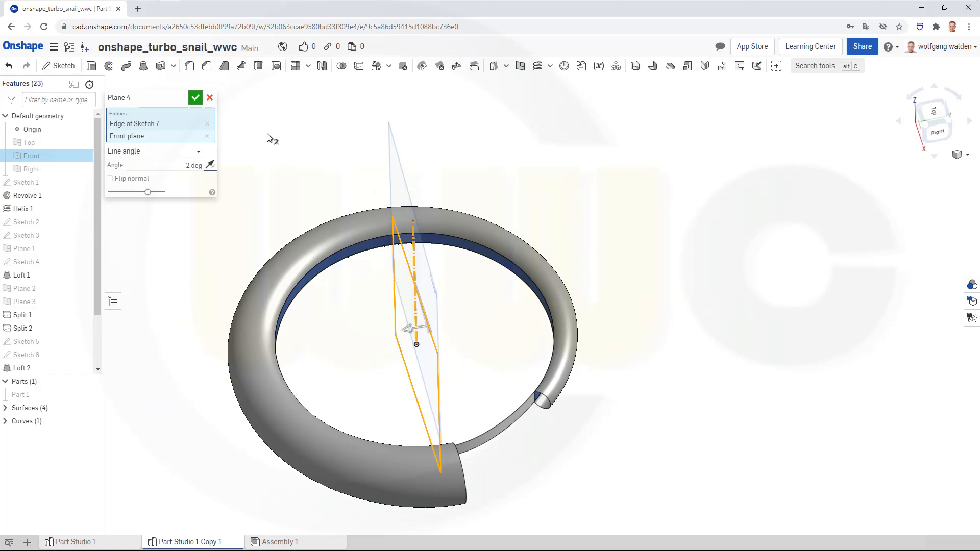
left_click(209, 165)
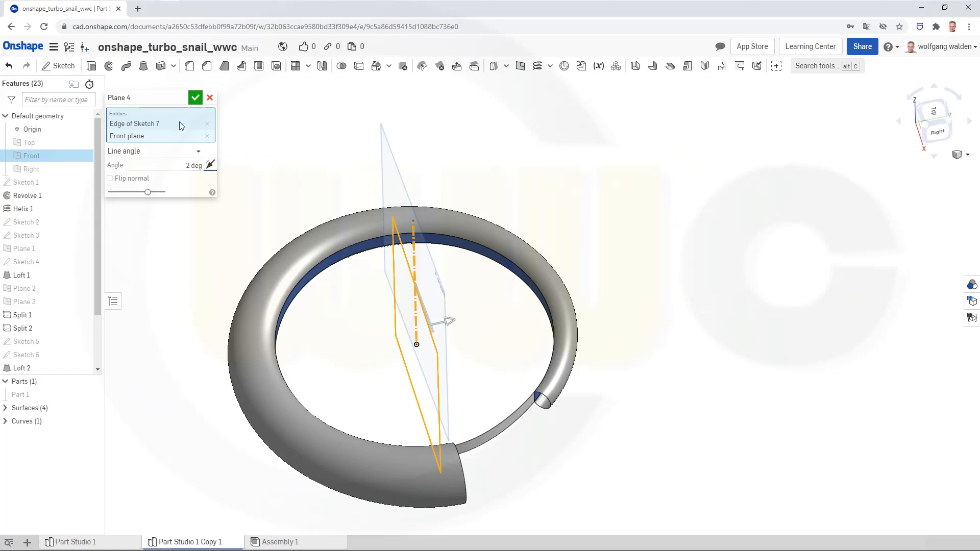
left_click(196, 98)
- Split the bridging loft strip between the tube ends with the new angled plane
right_click_drag(227, 238, 206, 246)
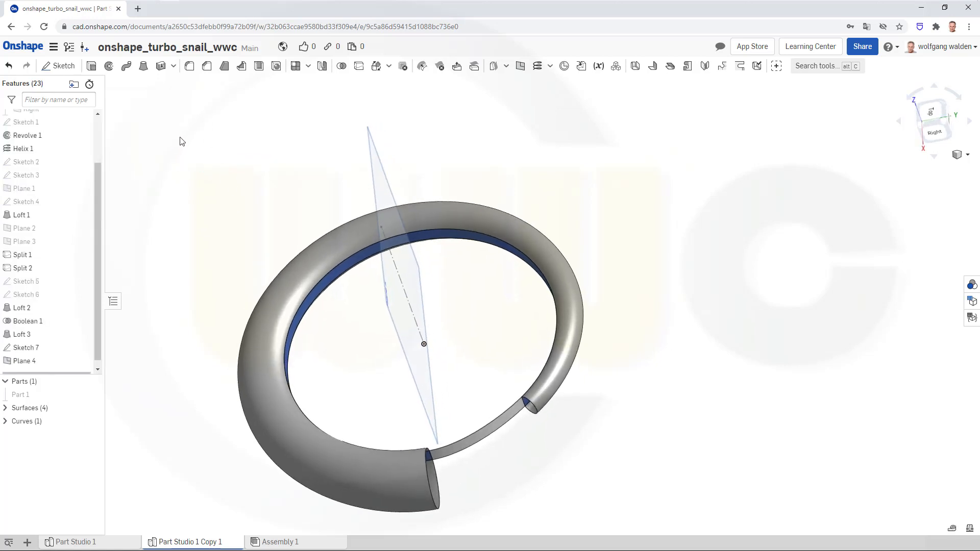
left_click(359, 67)
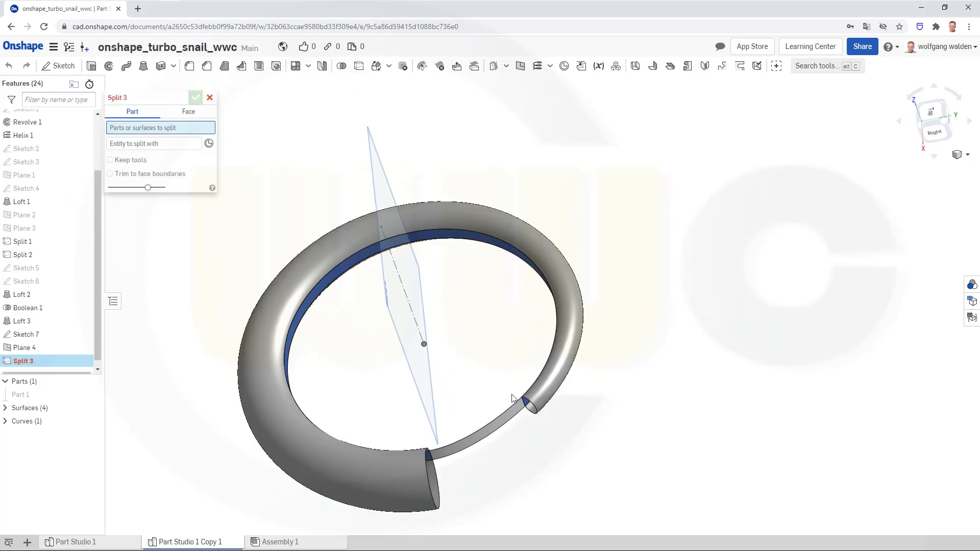
left_click(485, 429)
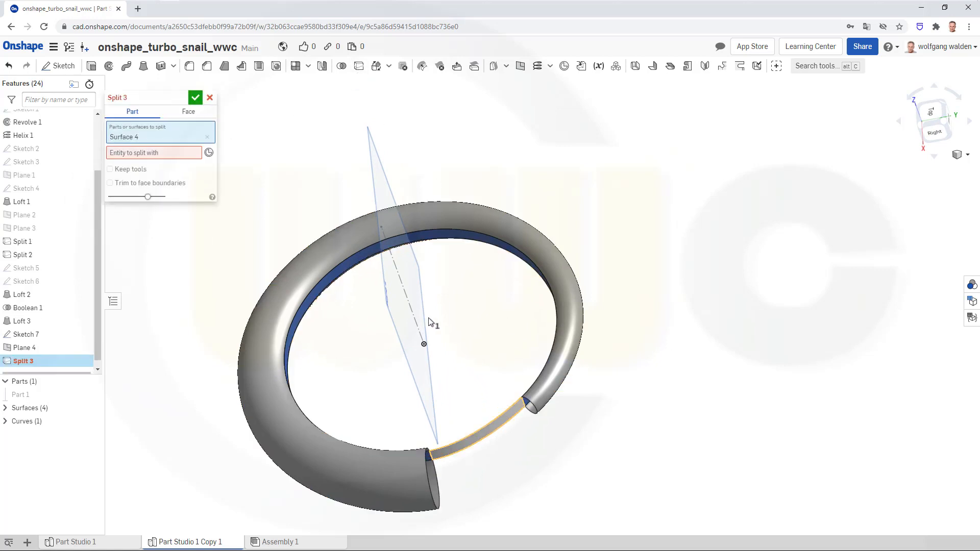
left_click(156, 154)
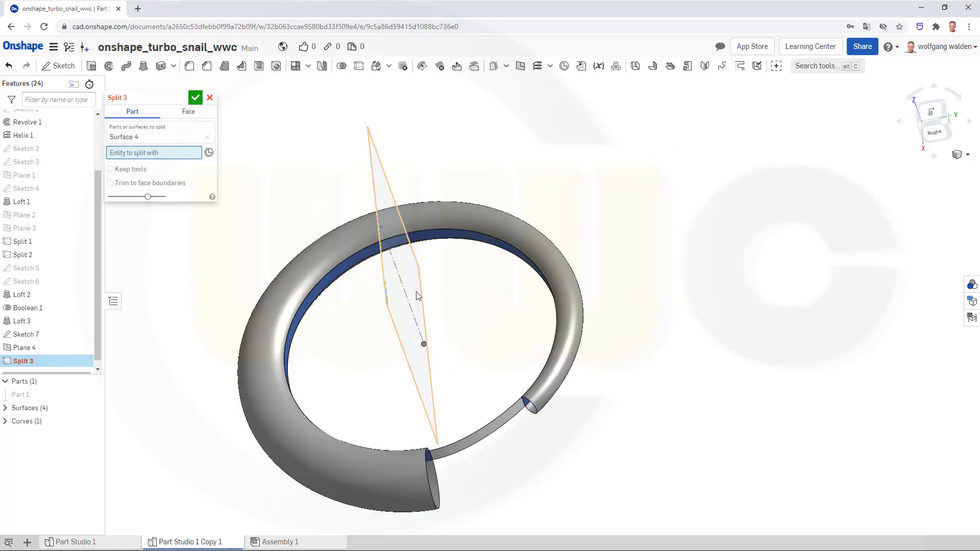
left_click(422, 305)
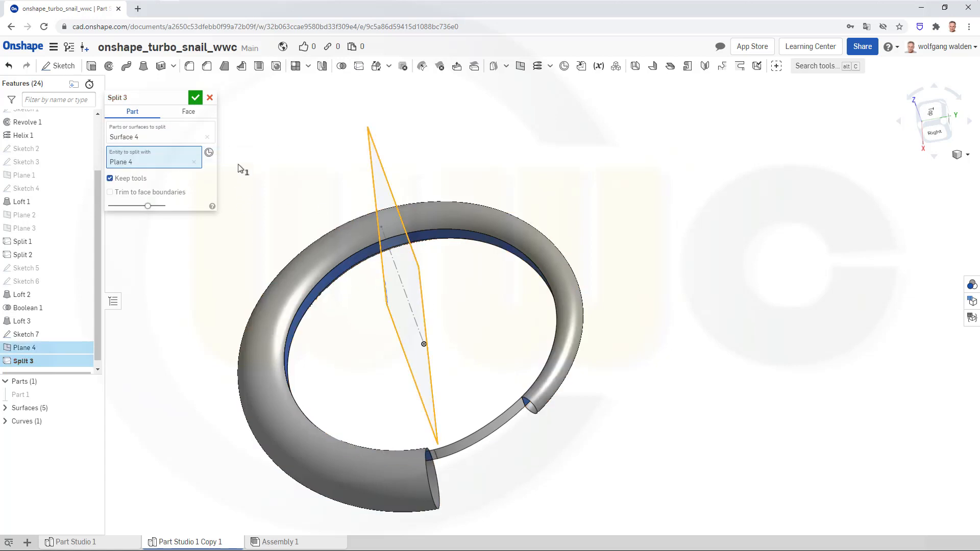
left_click(196, 98)
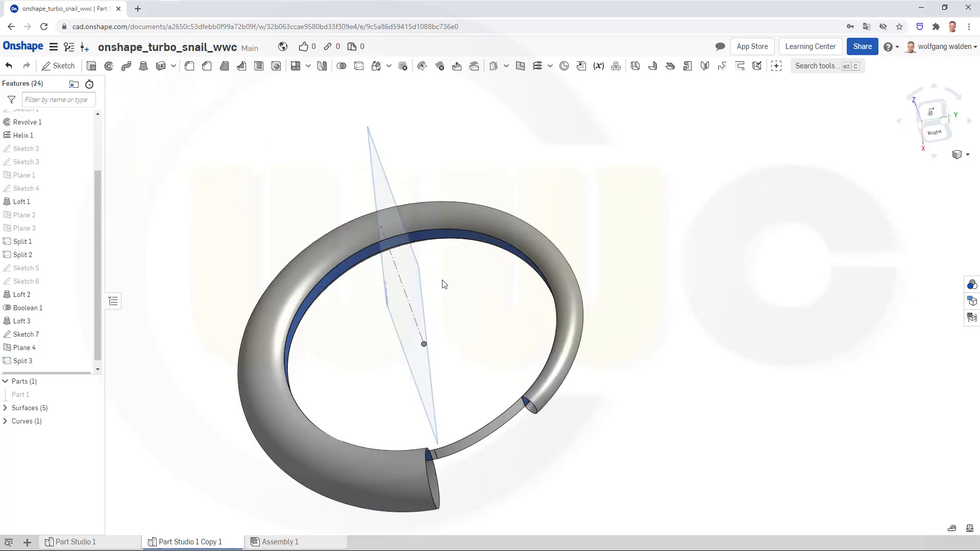
- Hide the angled plane used for the split
right_click_drag(443, 284, 484, 225)
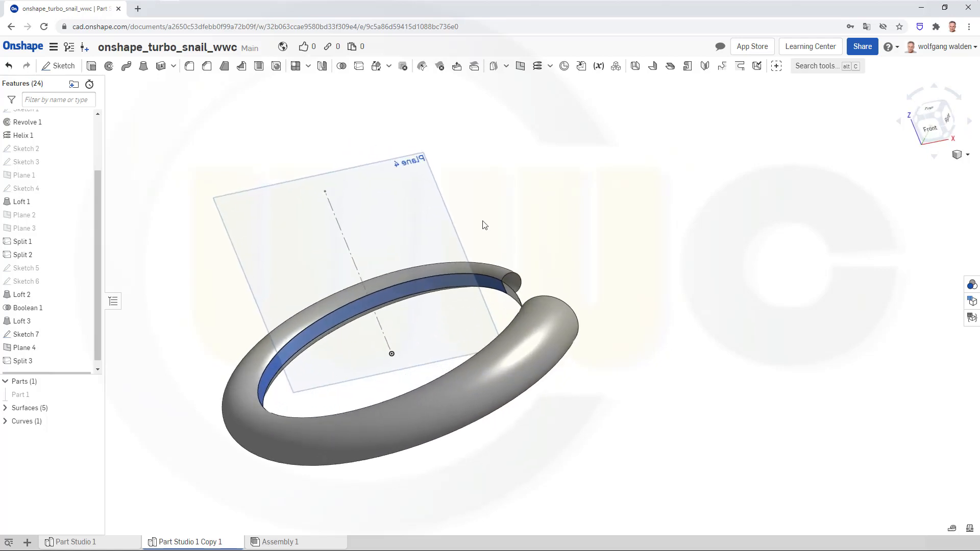
right_click(443, 200)
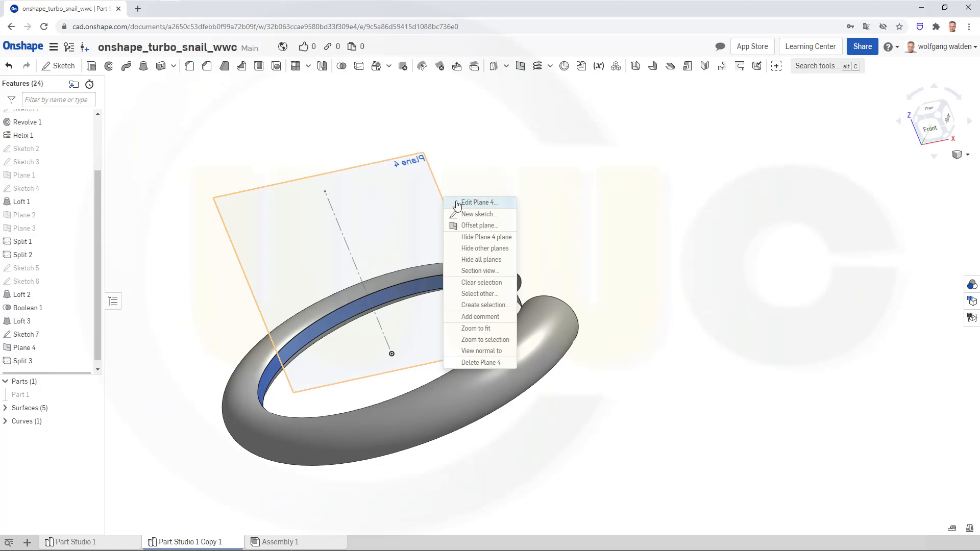
left_click(478, 237)
- Hide the longer piece of the split bridging strip, keeping the short piece at the large tube end shown
right_click_drag(453, 248, 481, 323)
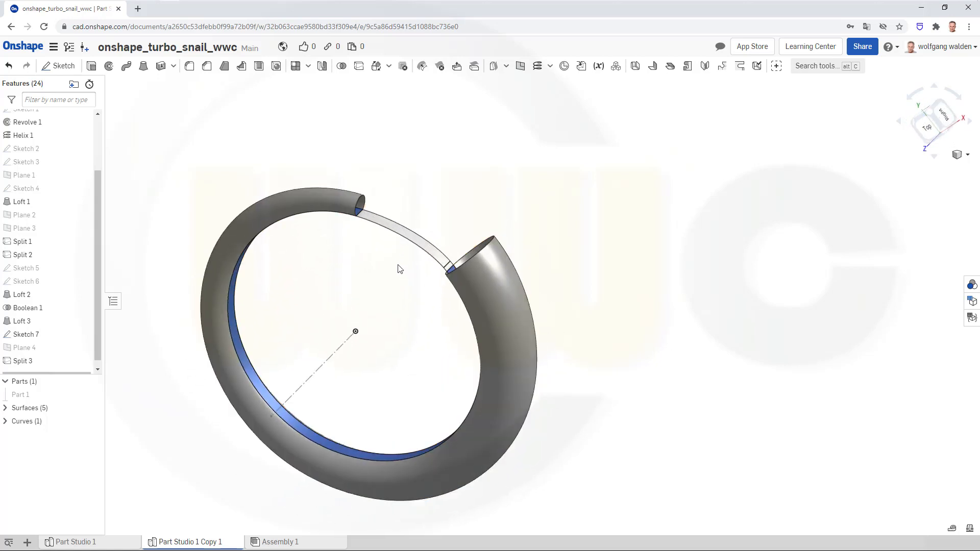
scroll(396, 255, "up", 5)
right_click_drag(383, 264, 398, 247)
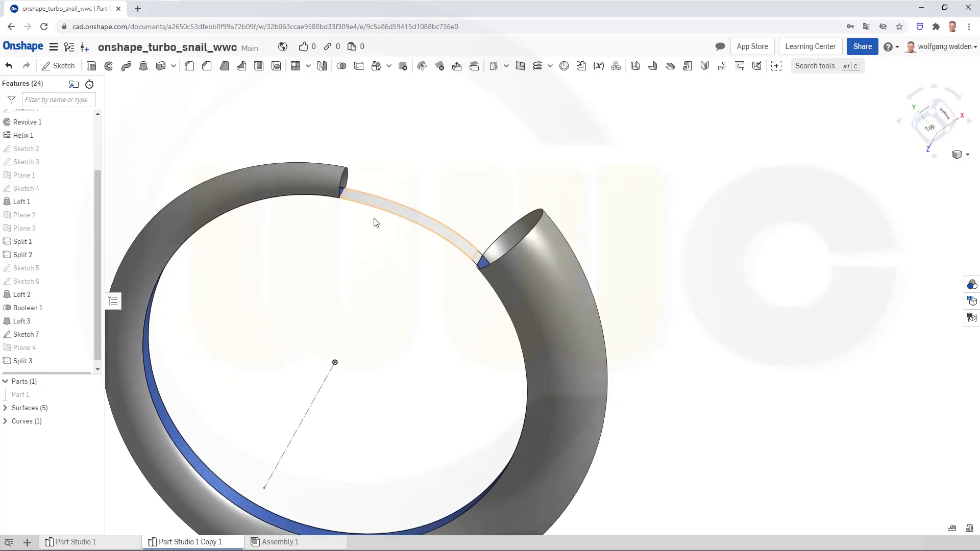
left_click(6, 408)
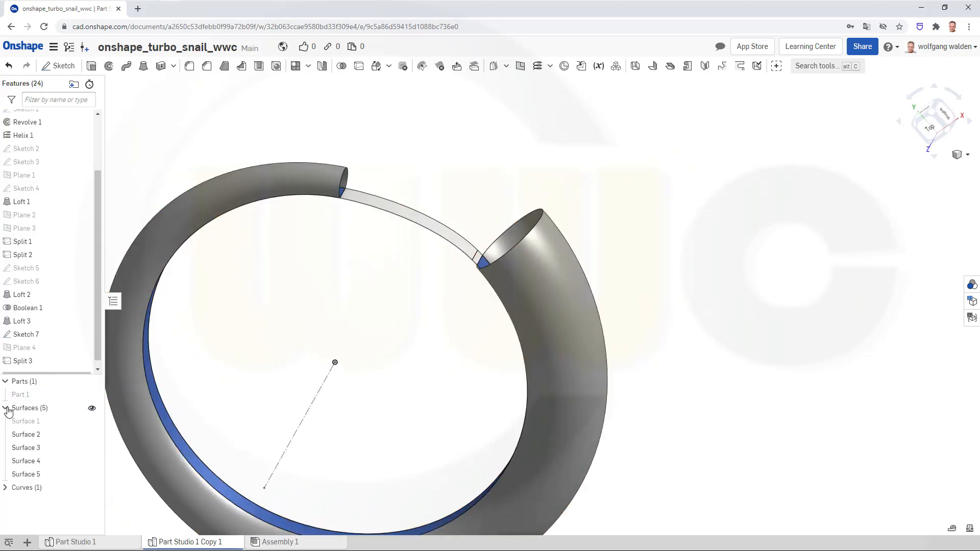
left_click(393, 207)
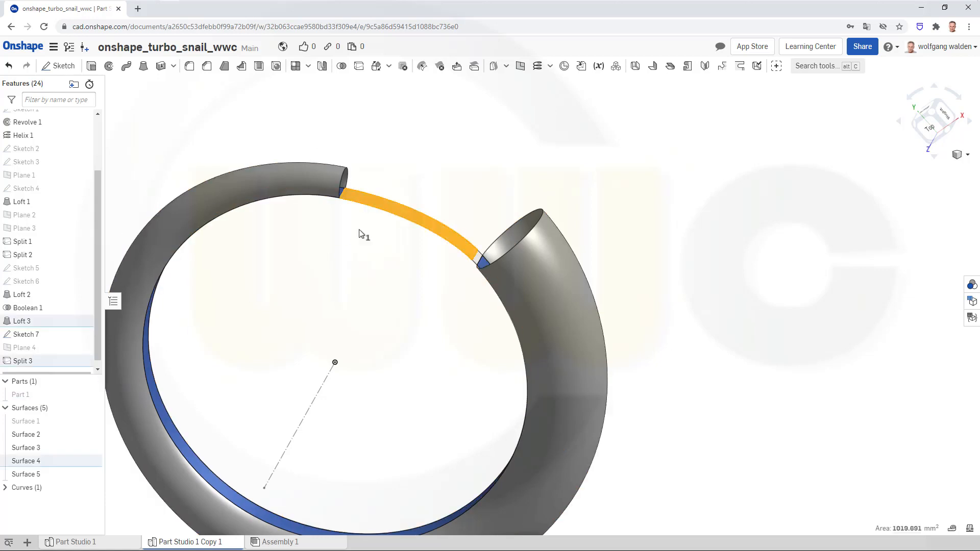
left_click(91, 462)
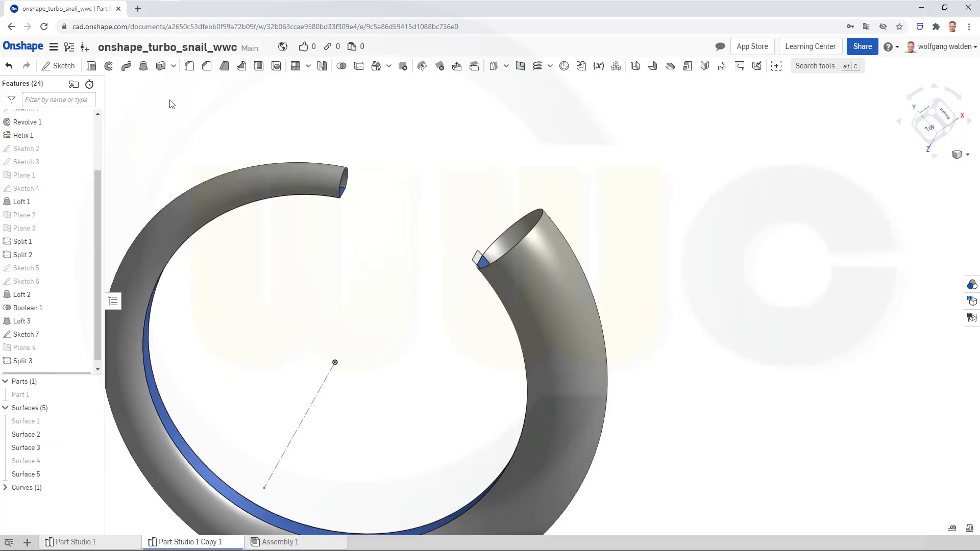
- Start a new, separate surface loft from the small tube's open end edge with a Match tangent start condition
left_click(143, 66)
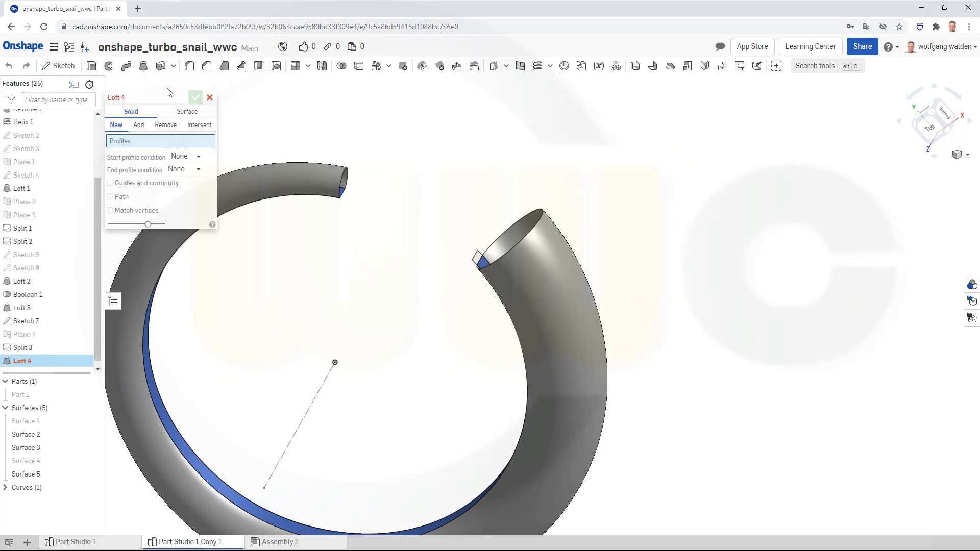
left_click(187, 112)
right_click_drag(312, 131, 308, 125)
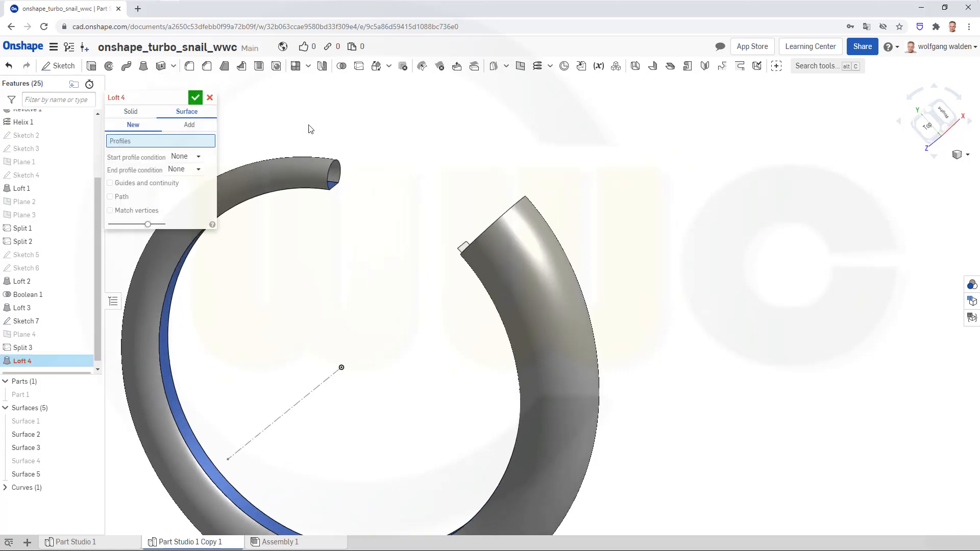
left_click(329, 175)
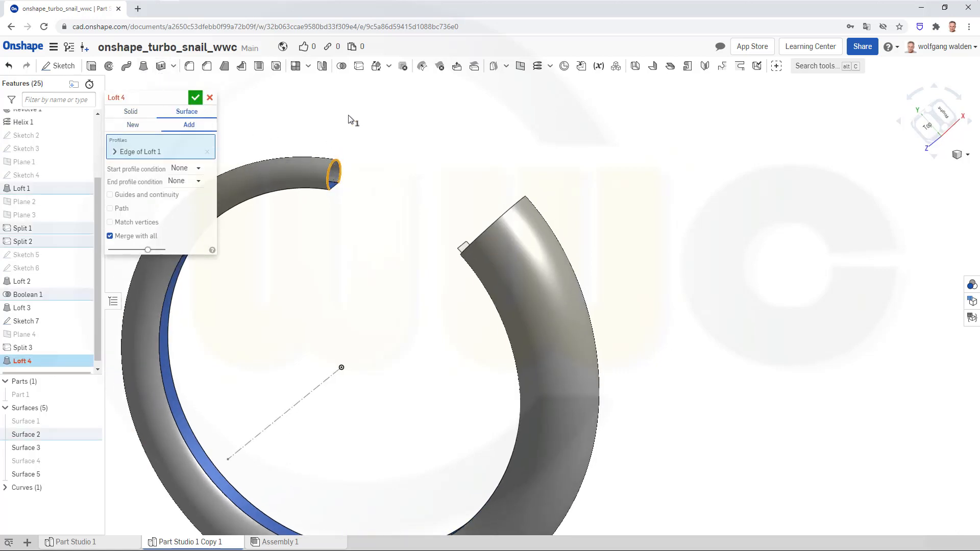
left_click(154, 125)
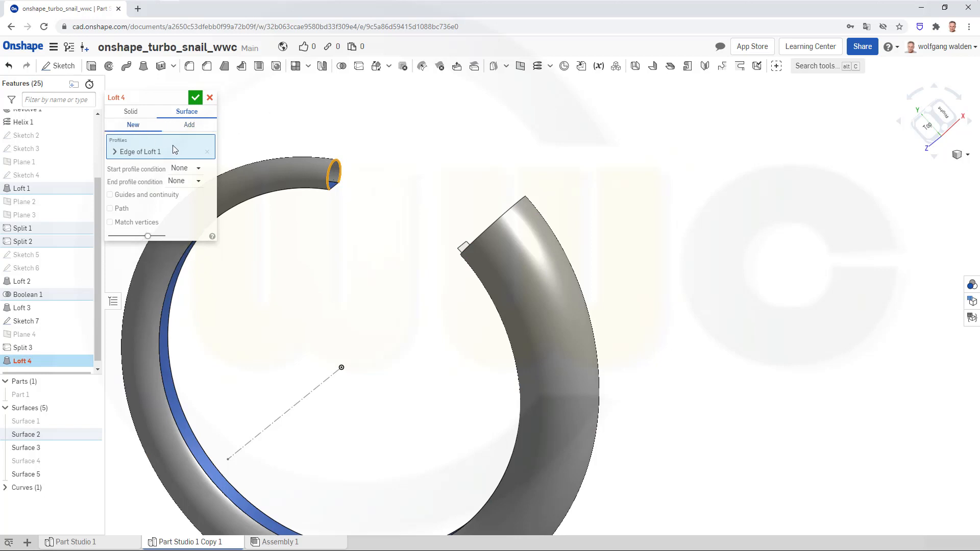
left_click(200, 169)
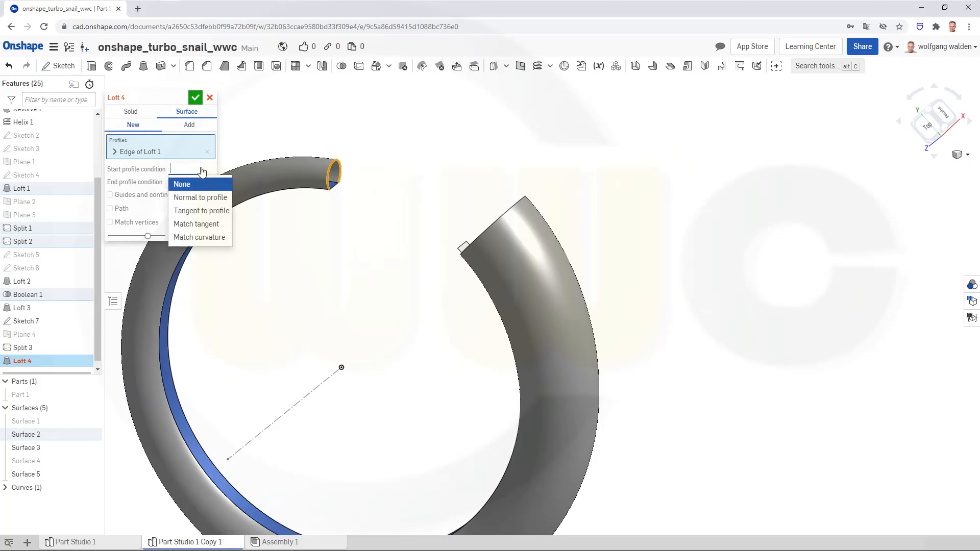
left_click(193, 225)
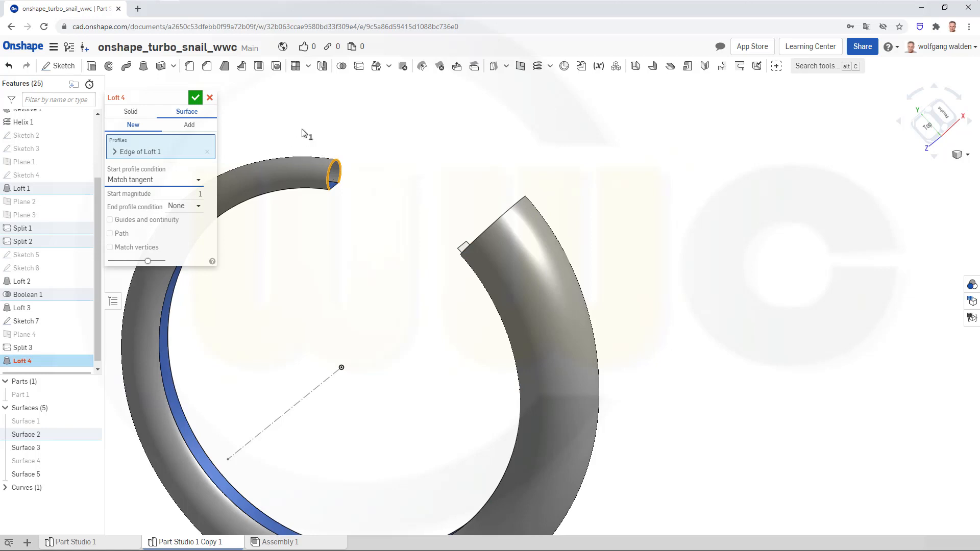
- Add the short strip's free edge as the loft's second profile and set the end condition to Match tangent
right_click_drag(307, 132, 349, 134)
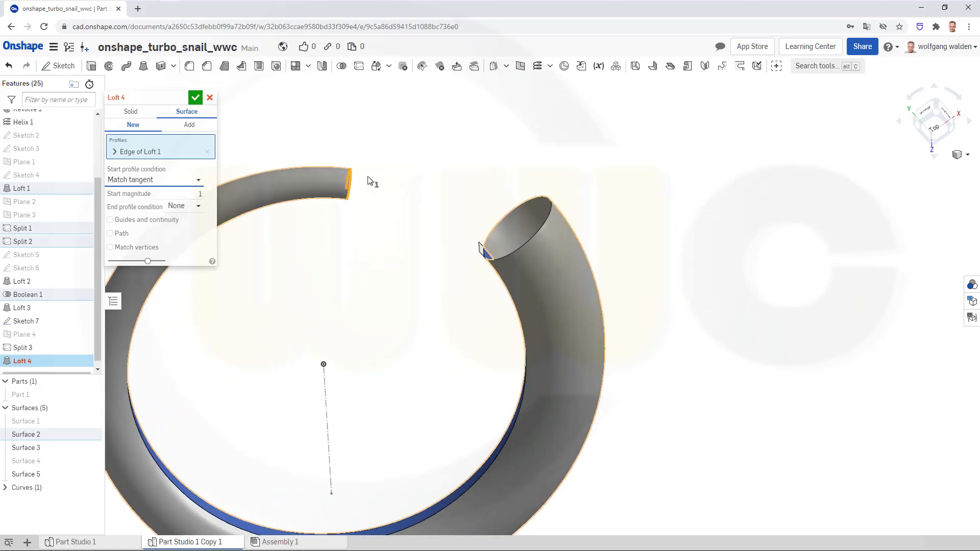
scroll(480, 261, "up", 5)
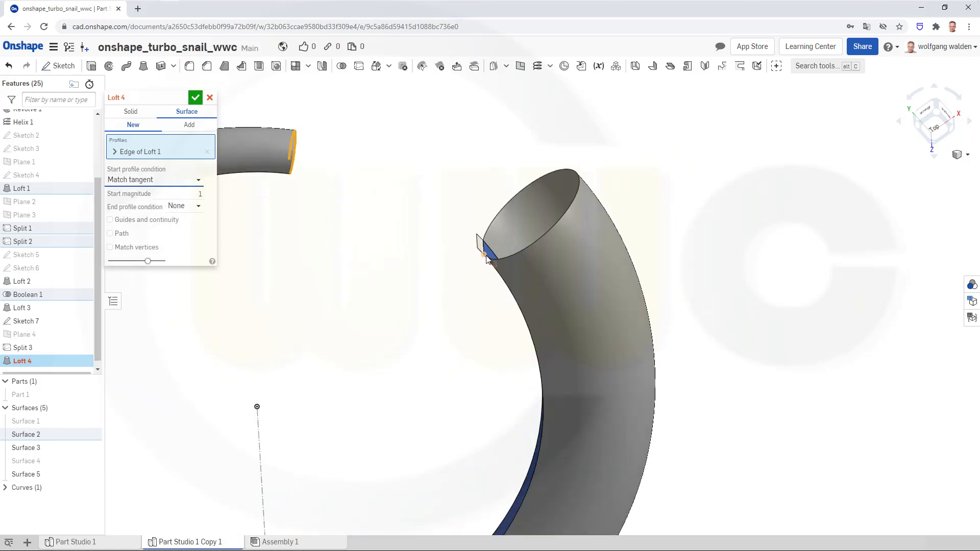
left_click(477, 240)
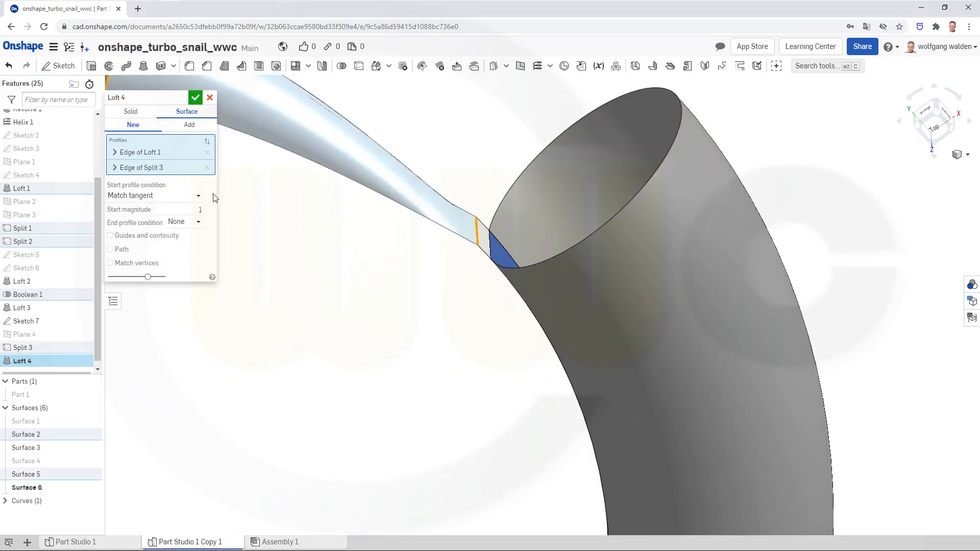
left_click(203, 223)
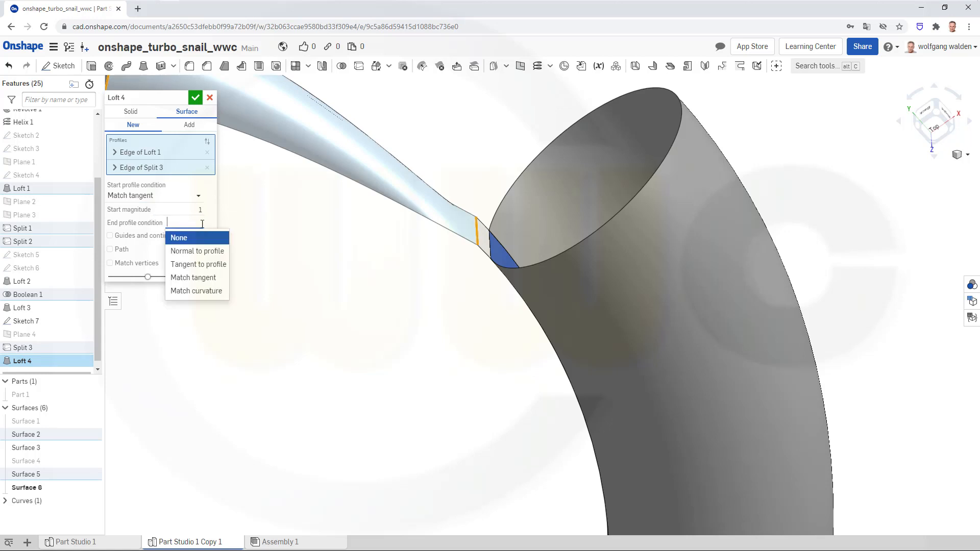
left_click(210, 278)
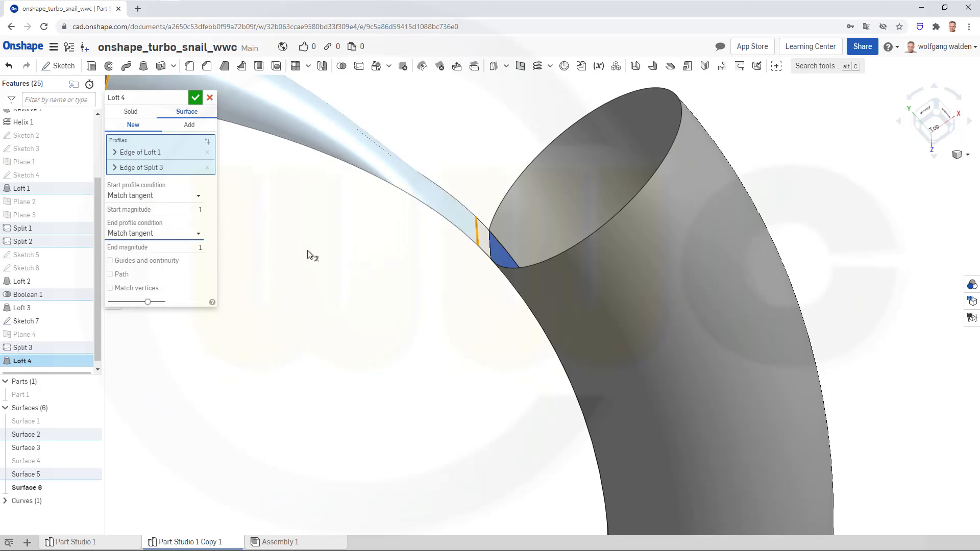
- Hide the short piece of the split bridging strip and show its longer piece while the loft stays open
scroll(314, 233, "up", 3)
scroll(314, 232, "down", 5)
right_click_drag(324, 234, 397, 250)
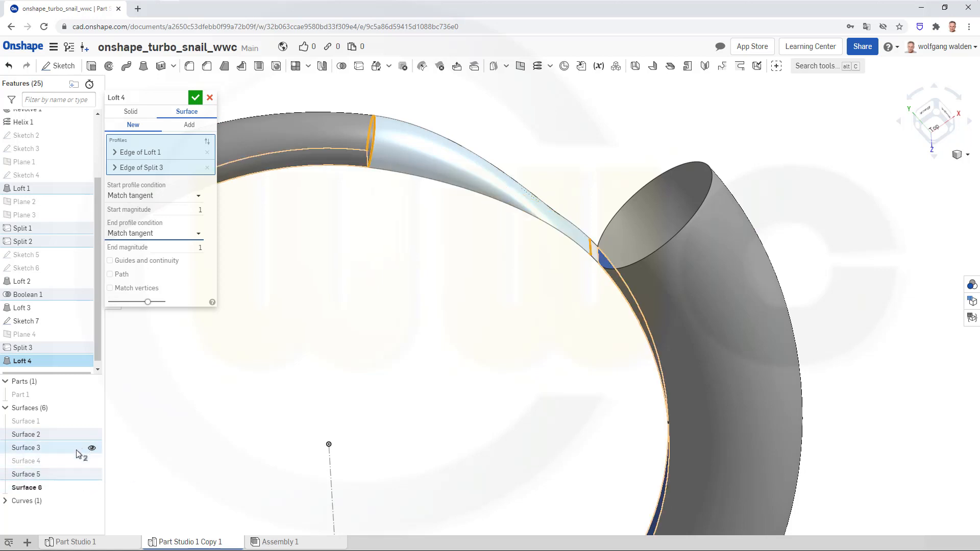
left_click(92, 474)
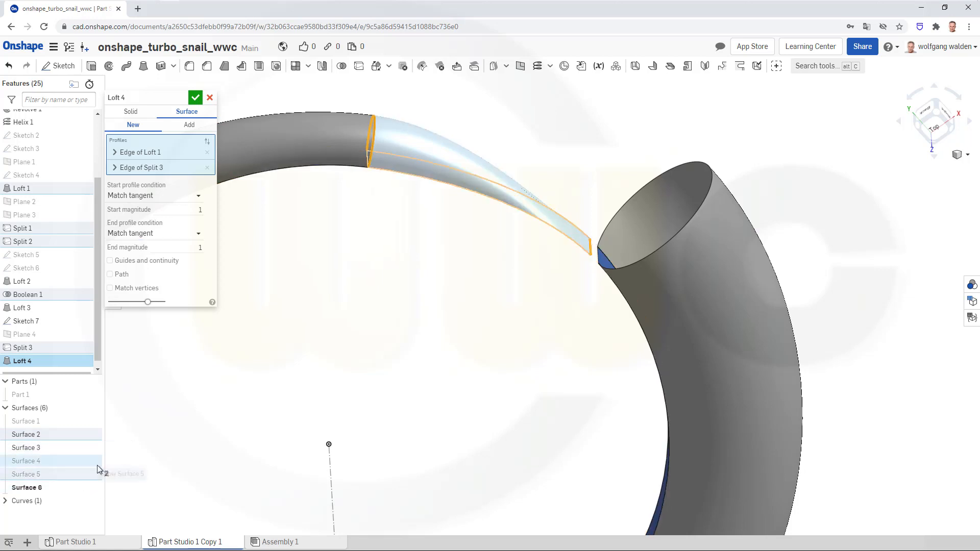
middle_click_drag(308, 315, 268, 348)
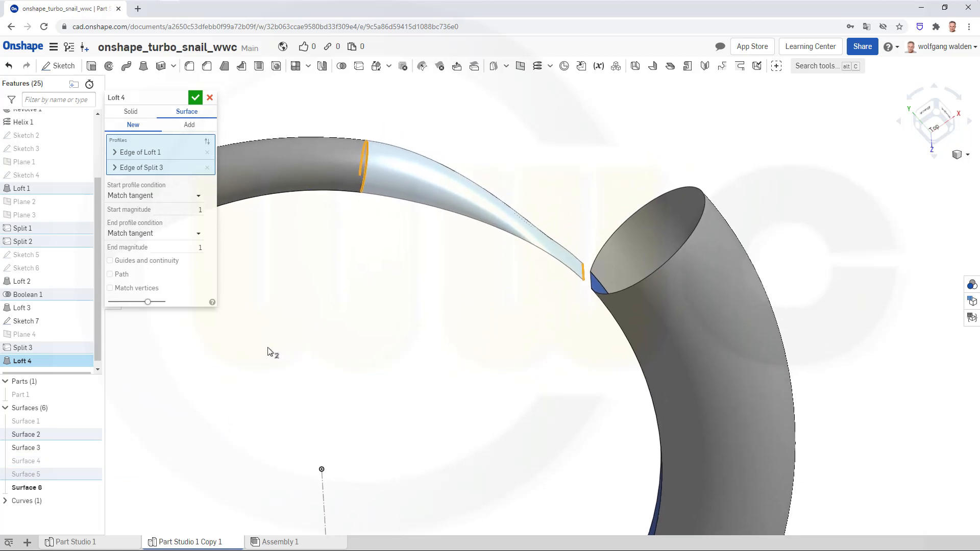
left_click(93, 462)
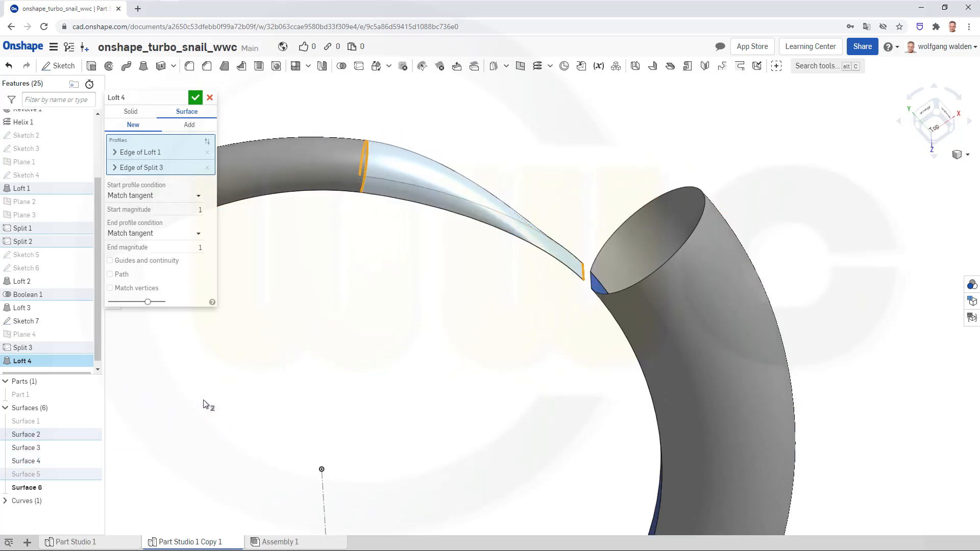
right_click_drag(239, 362, 252, 302)
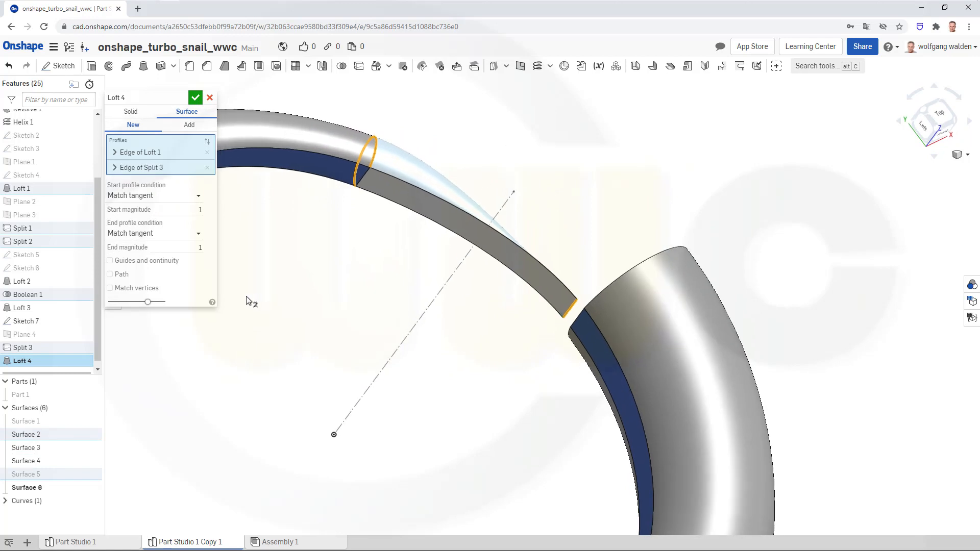
mouse_move(280, 272)
right_mouse_down()
mouse_move(293, 254)
mouse_move(286, 278)
right_mouse_up()
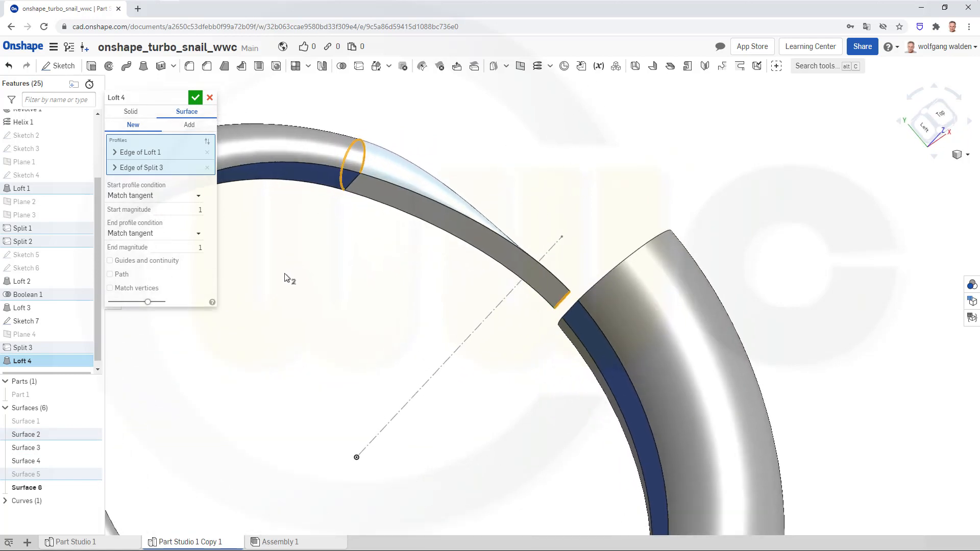
- Enable guides and continuity, add both long edges of the longer strip piece as guides, and finish the loft
left_click(110, 260)
left_click(406, 191)
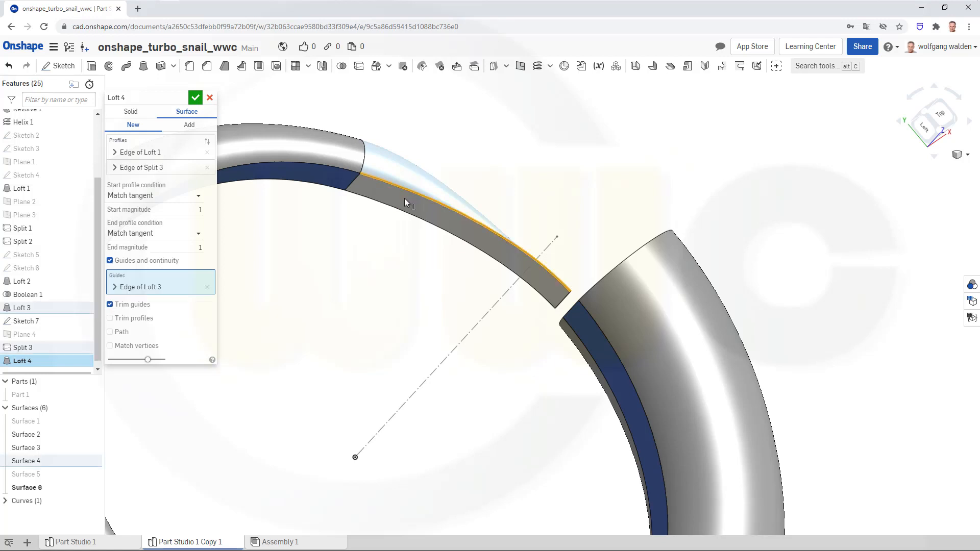
left_click(396, 211)
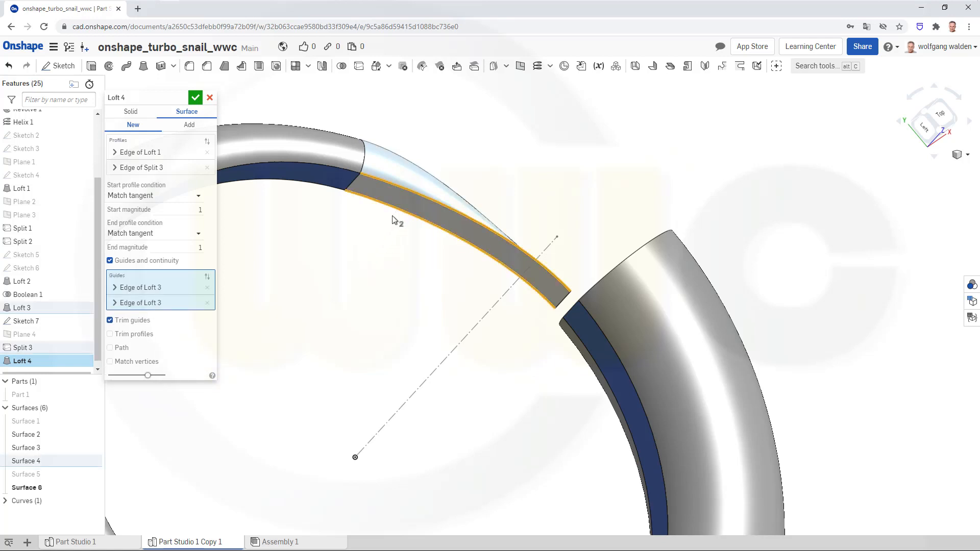
left_click(195, 97)
- Hide the longer strip piece beneath the finished tapered loft and inspect the housing from above
right_click_drag(315, 219, 291, 207)
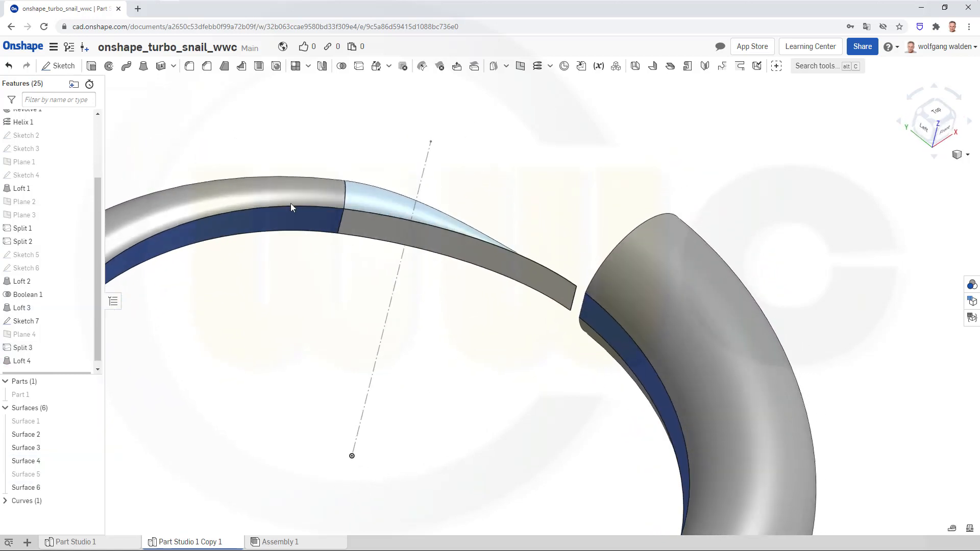
right_click(392, 213)
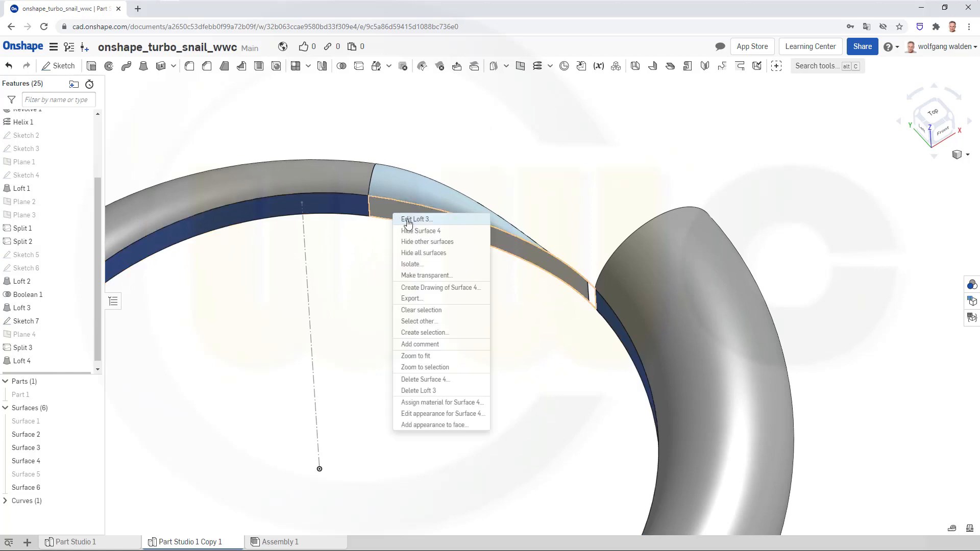
left_click(423, 231)
mouse_move(416, 257)
right_mouse_down()
mouse_move(401, 280)
mouse_move(417, 274)
right_mouse_up()
scroll(416, 272, "up", 2)
scroll(414, 275, "down", 6)
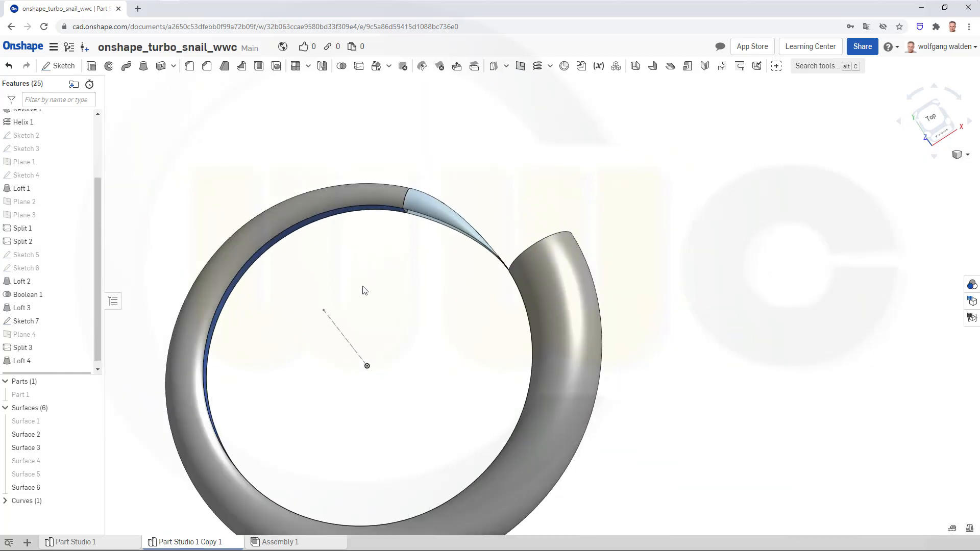
right_click_drag(363, 289, 403, 290)
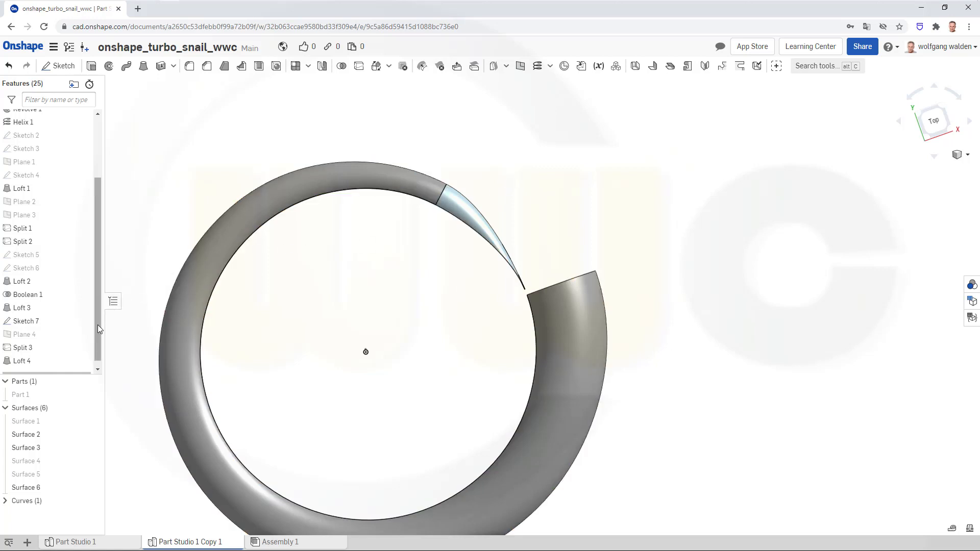
- Start a new sketch and set its sketch plane to the Top plane instead of Plane 1
scroll(101, 339, "down", 1)
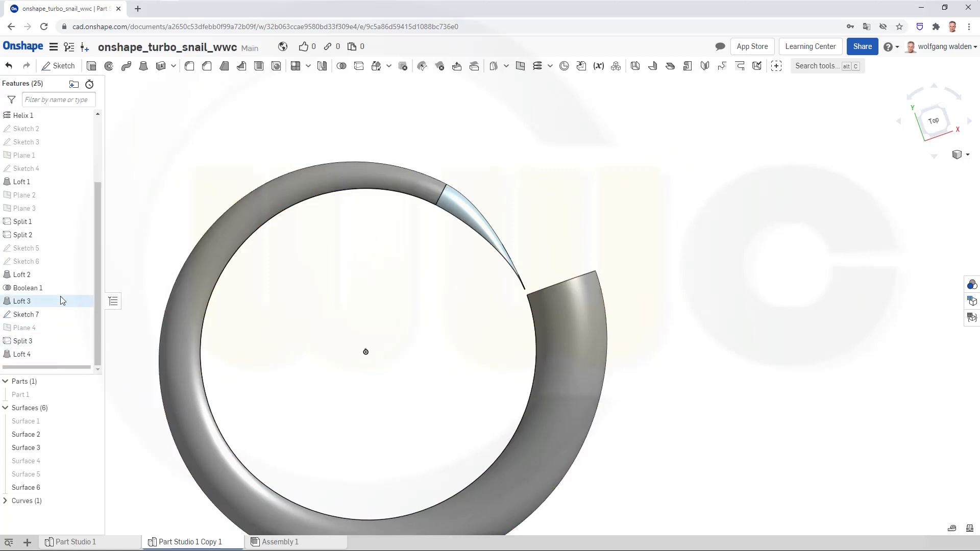
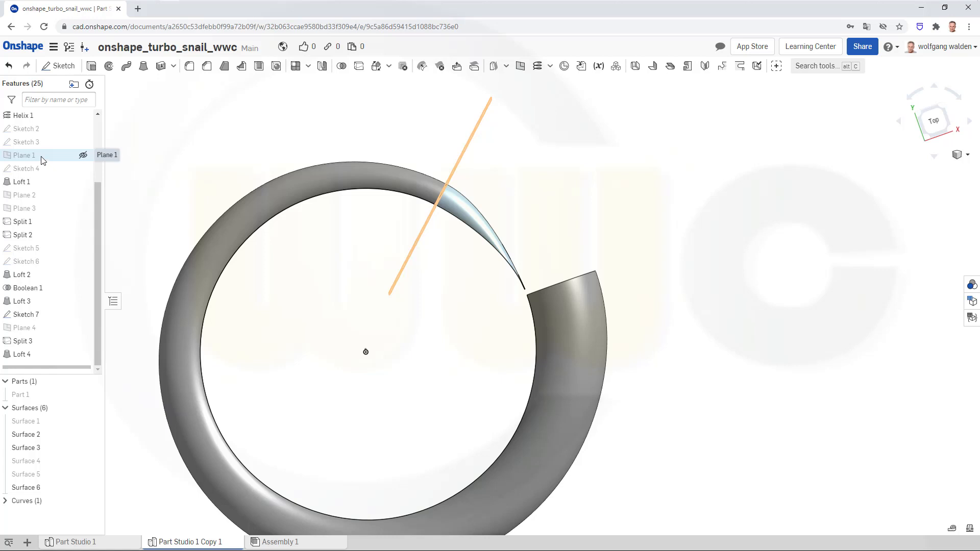
right_click_drag(262, 274, 311, 245)
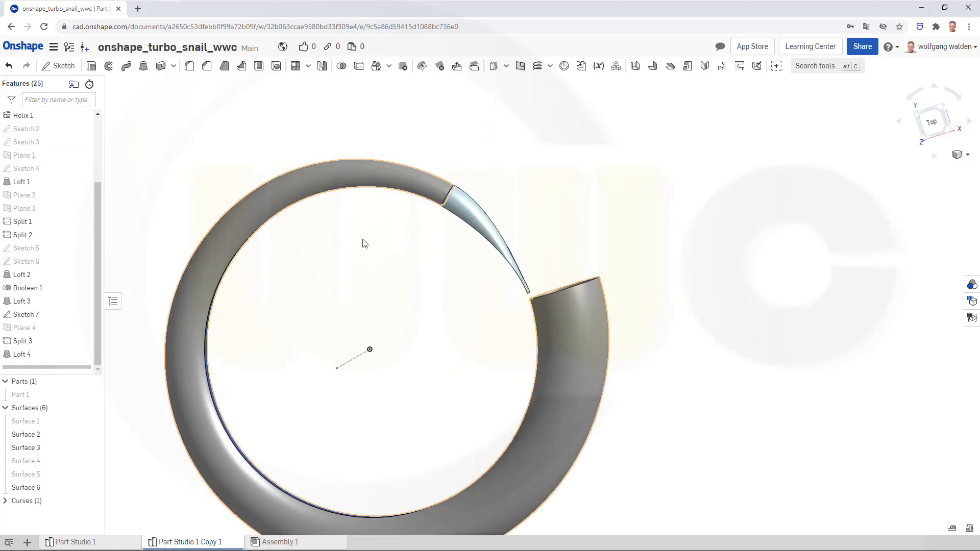
right_click_drag(349, 291, 450, 269)
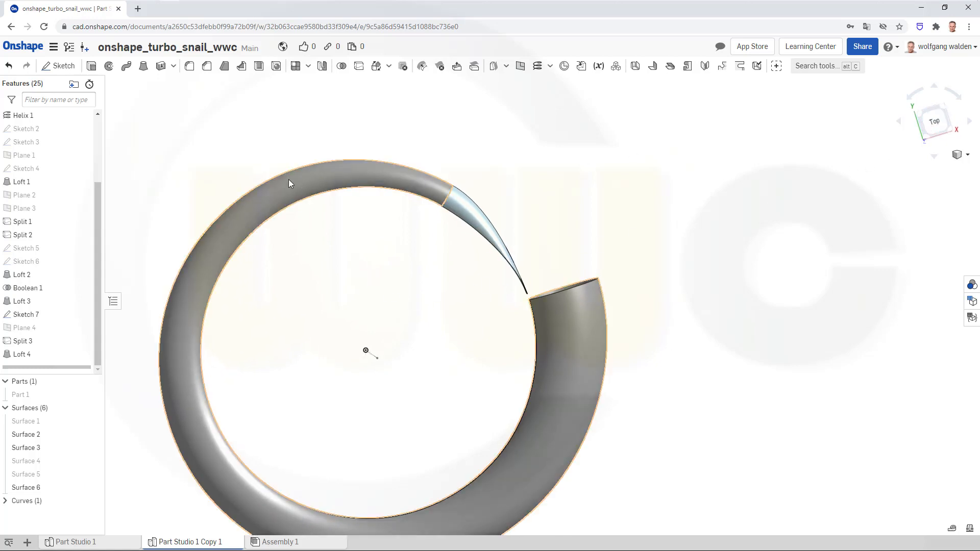
scroll(83, 196, "up", 4)
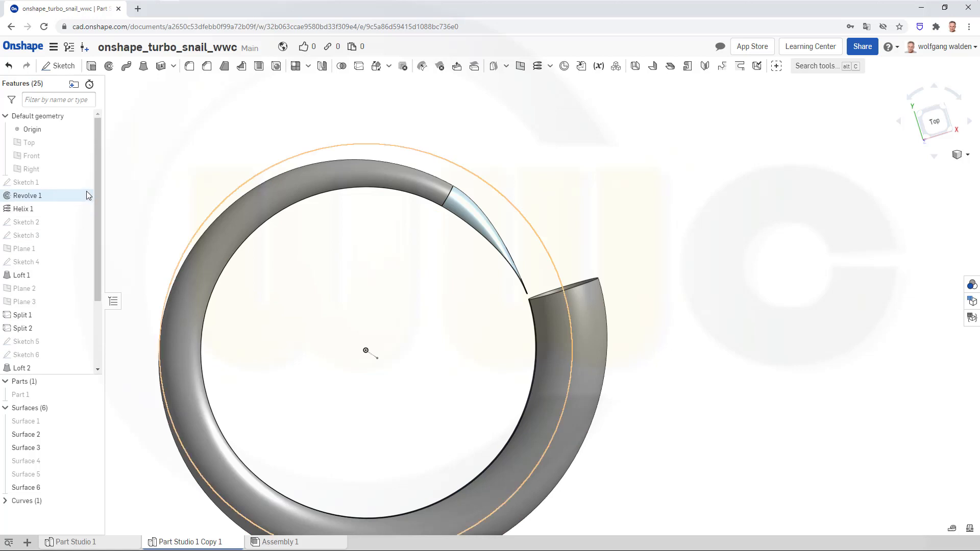
left_click(60, 66)
left_click(33, 147)
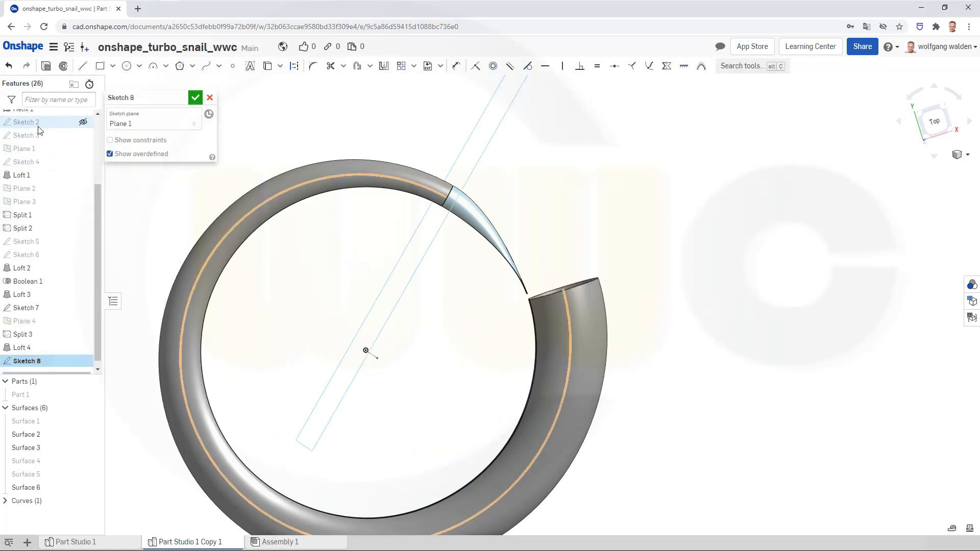
scroll(36, 140, "up", 3)
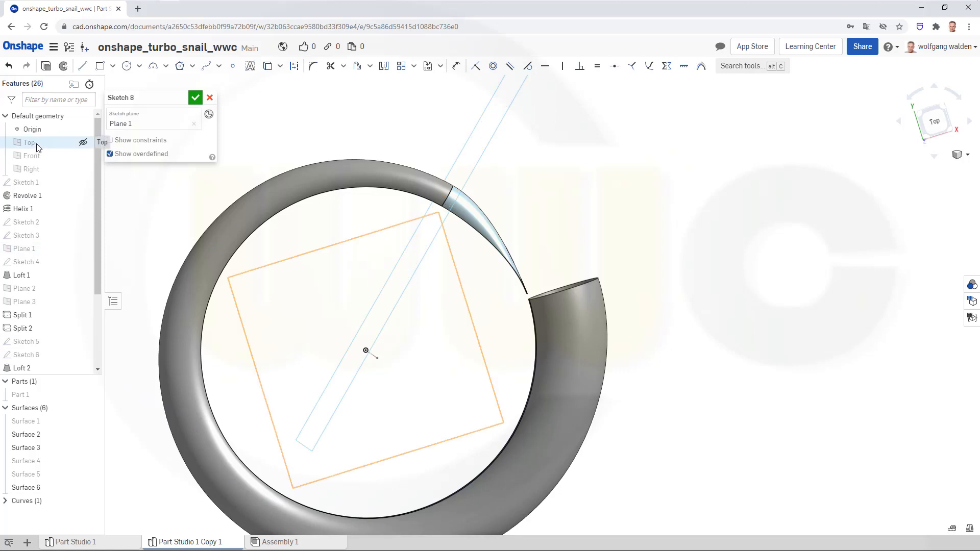
left_click(38, 148)
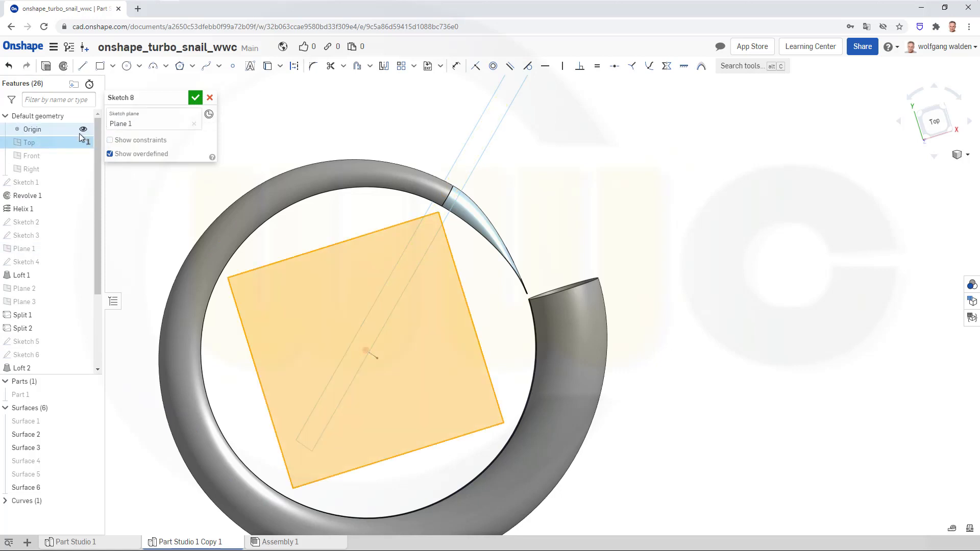
left_click(194, 123)
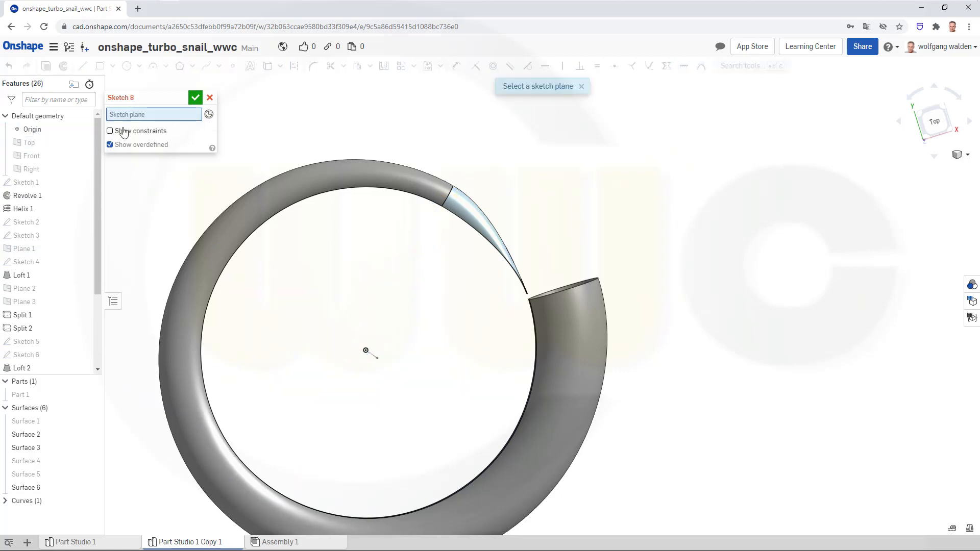
left_click(78, 143)
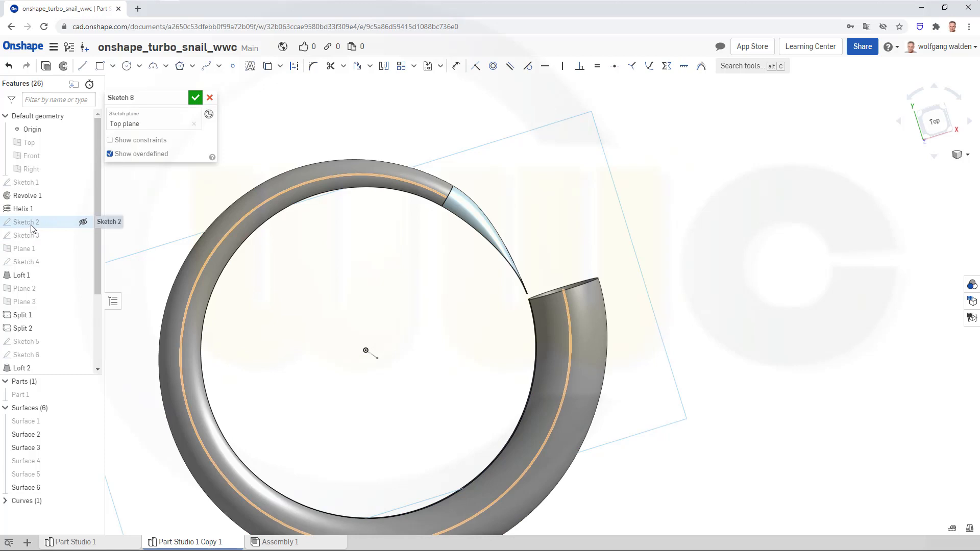
- Show Sketch 2 and hide the main tube surface that surrounds its curve
left_click(83, 222)
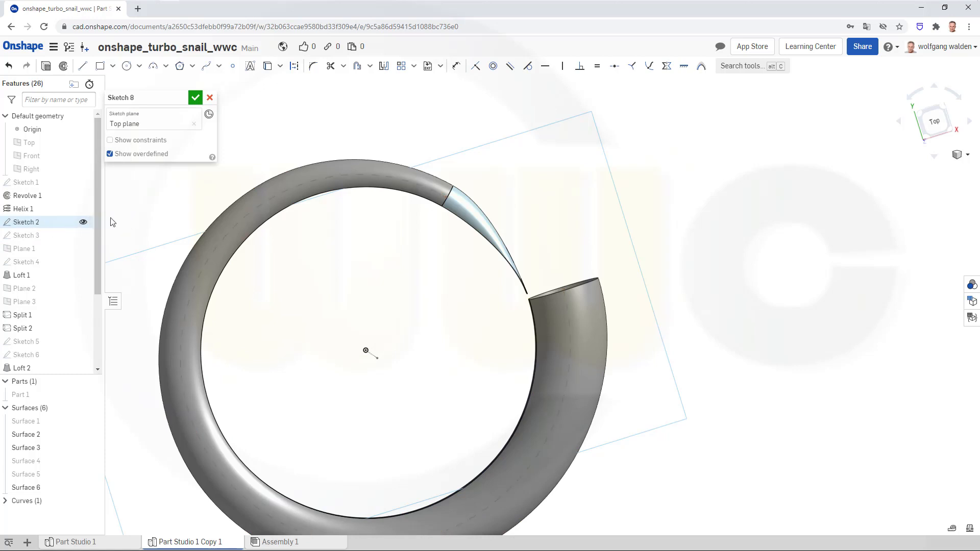
right_click(551, 316)
left_click(578, 335)
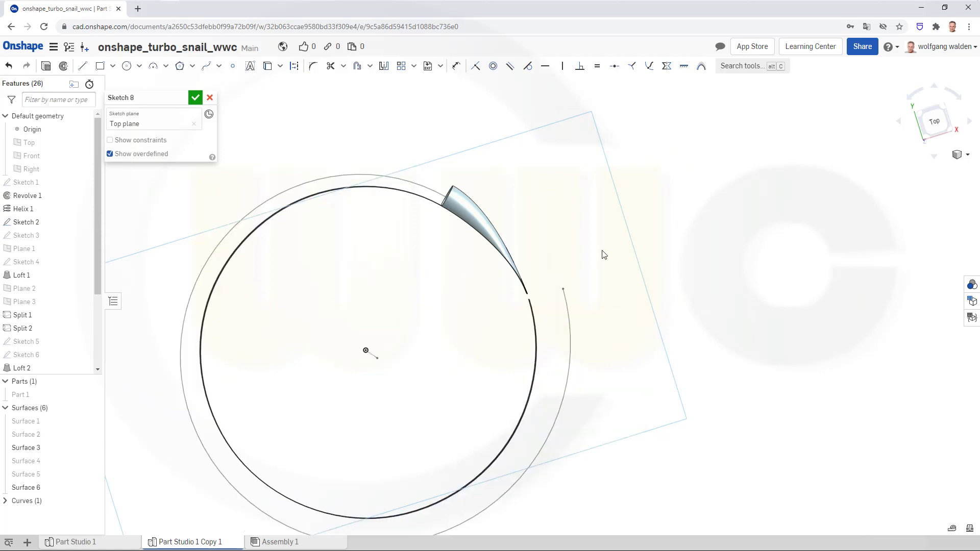
- Project the Sketch 2 curve into the new sketch as construction geometry
right_click_drag(555, 246, 522, 216)
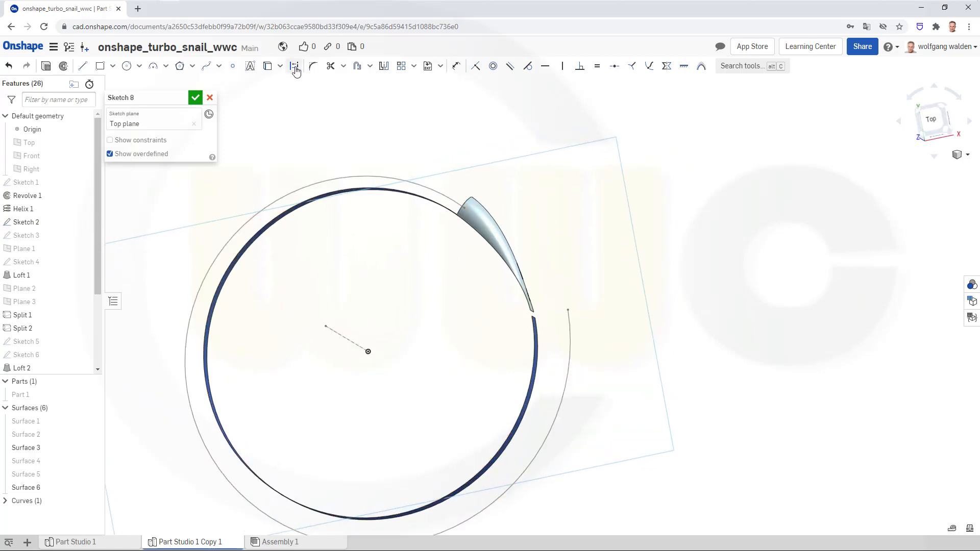
left_click(294, 66)
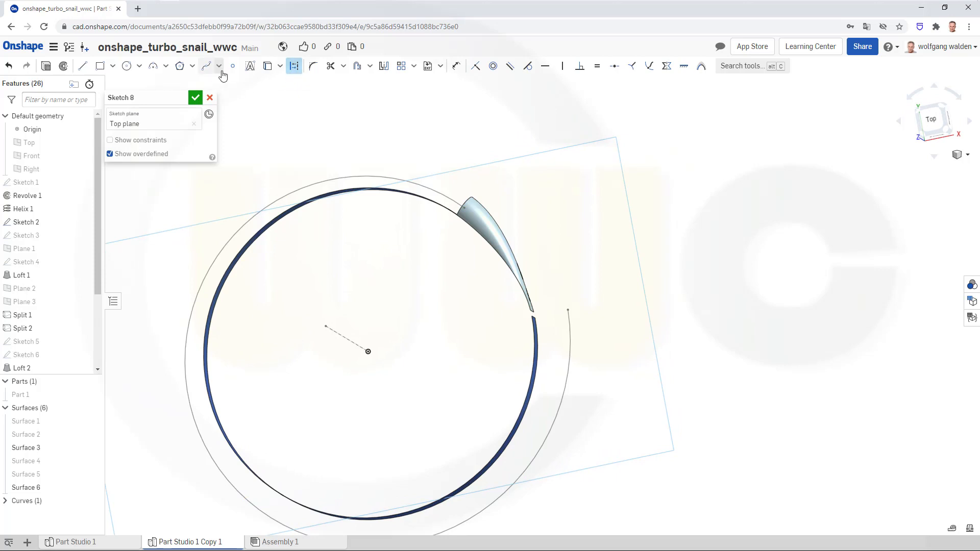
left_click(267, 67)
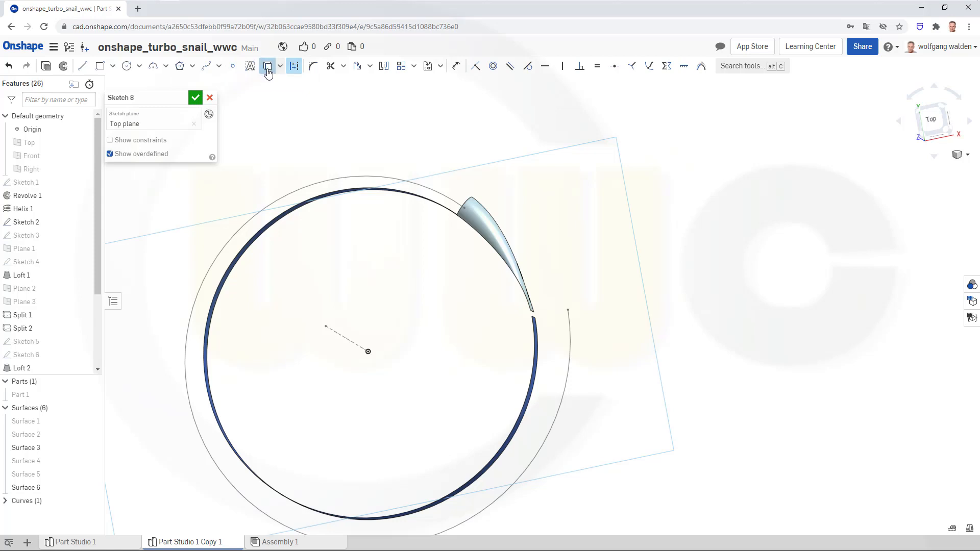
left_click(571, 353)
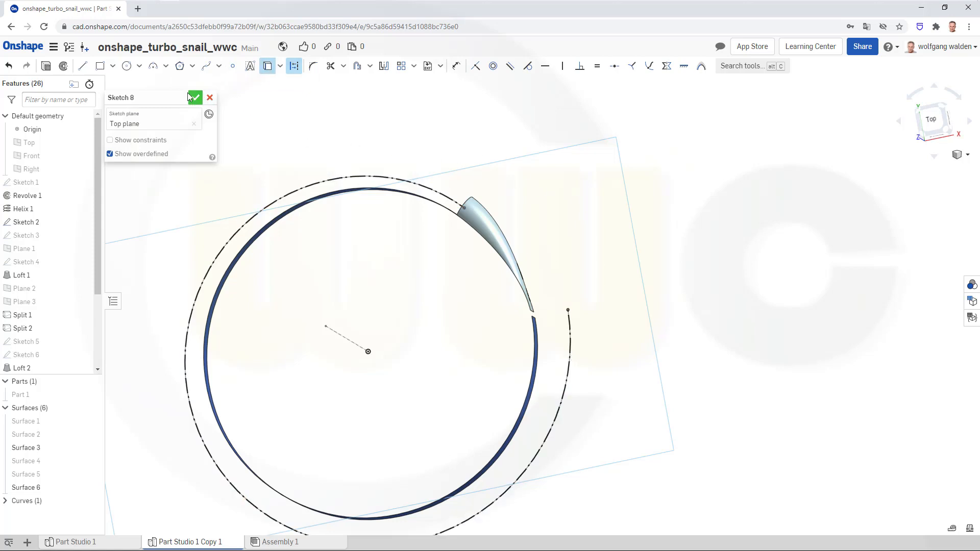
- Draw a non-construction tangent arc from the projected curve's end at the large tube opening, bending outward, and finish the sketch
left_click(166, 66)
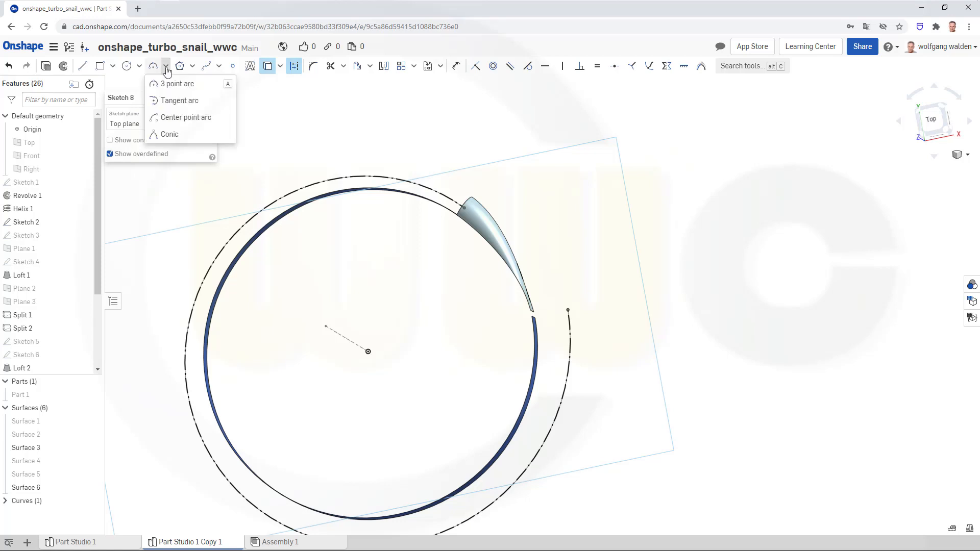
left_click(170, 99)
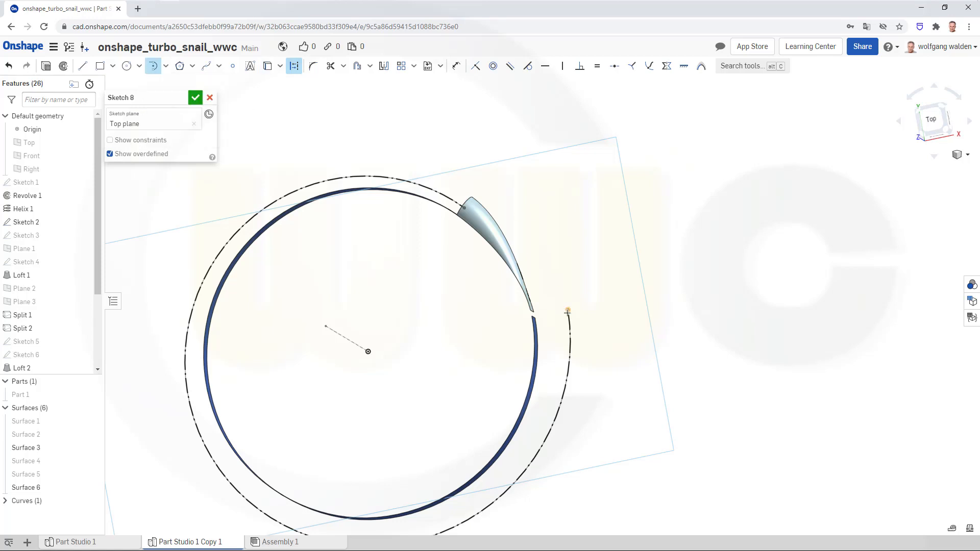
left_click(567, 310)
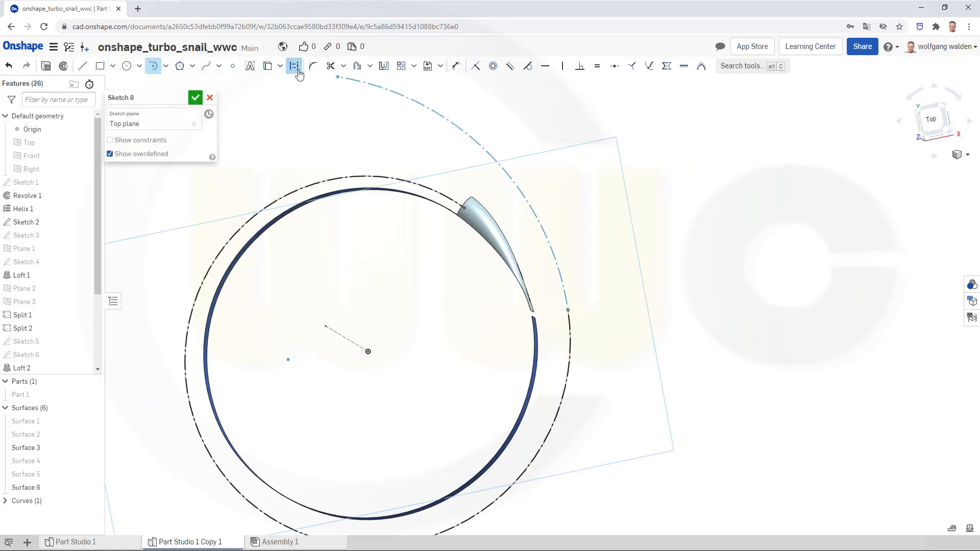
left_click(300, 70)
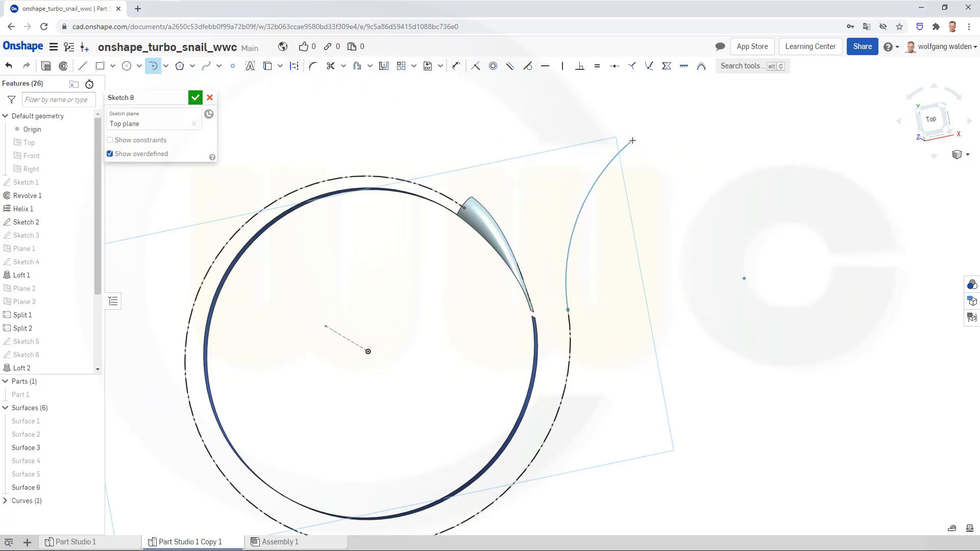
left_click(633, 141)
key("Escape")
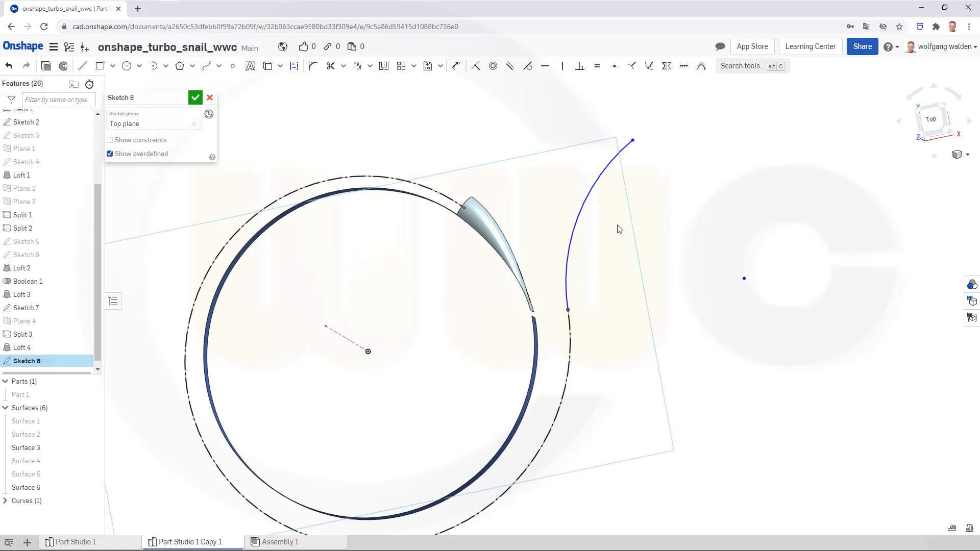
right_click_drag(621, 242, 624, 237)
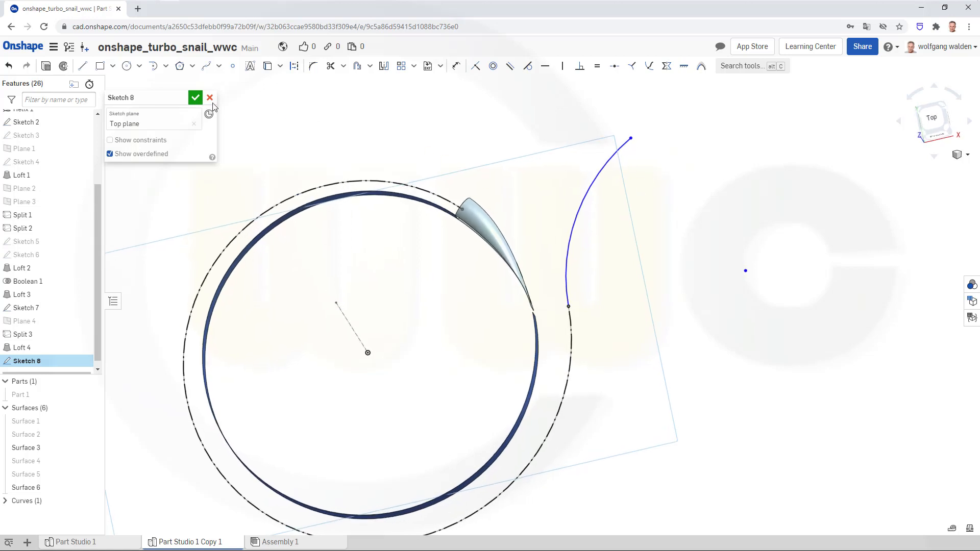
left_click(195, 98)
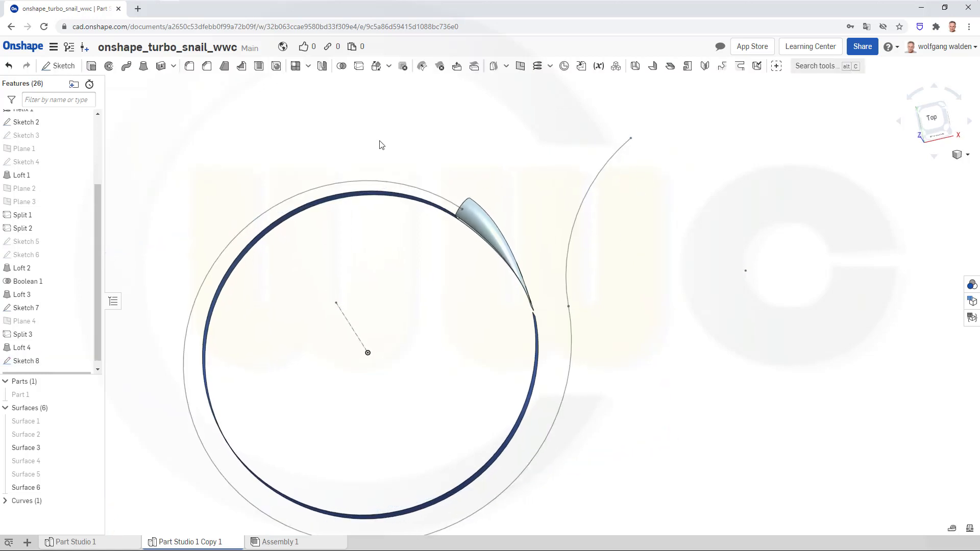
- Create a curve point plane at the free outer end of the Sketch 8 outlet arc
scroll(433, 138, "up", 1)
scroll(432, 139, "down", 1)
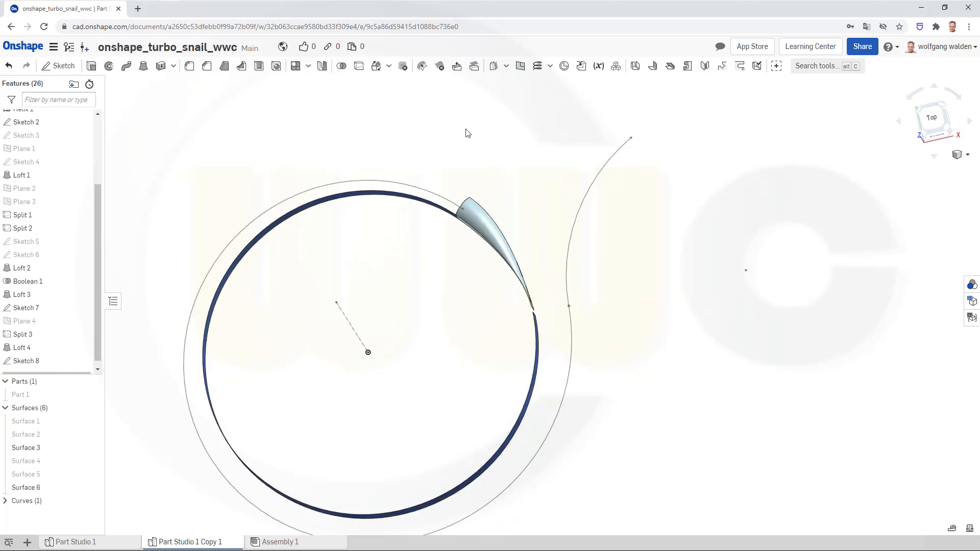
scroll(303, 98, "down", 1)
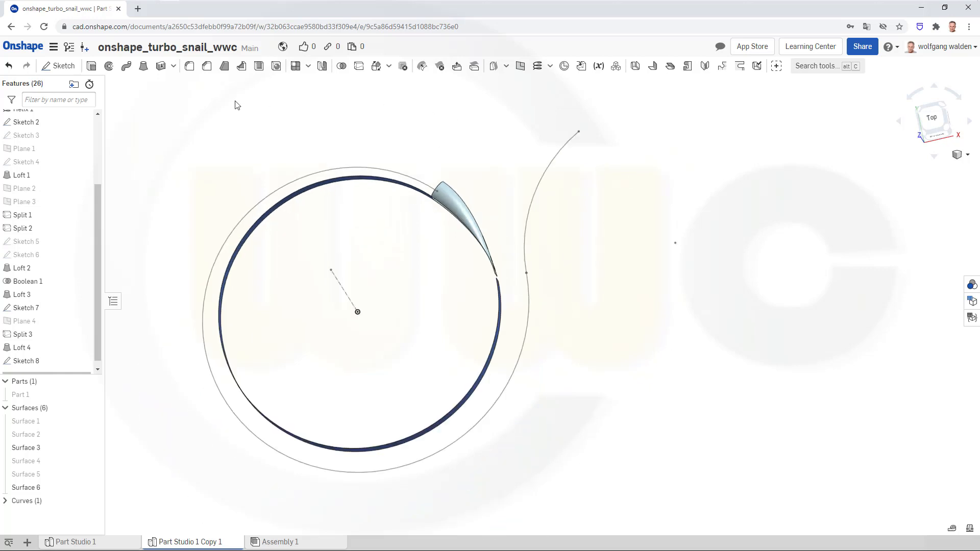
left_click(520, 66)
left_click(198, 130)
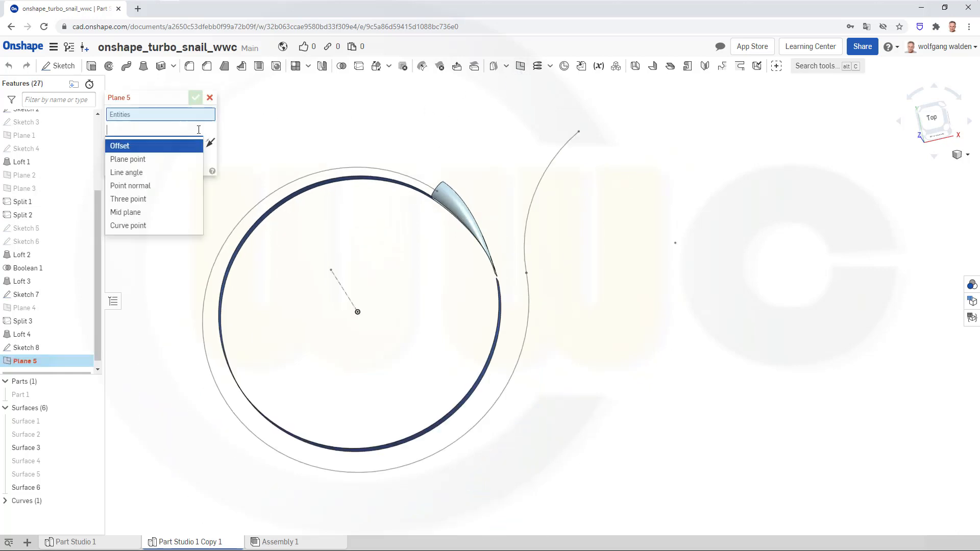
left_click(138, 225)
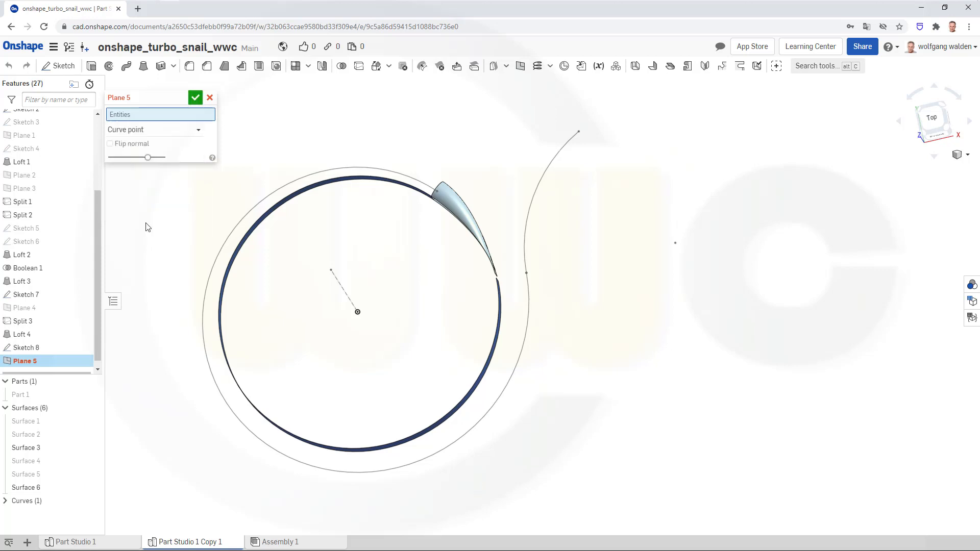
left_click(580, 136)
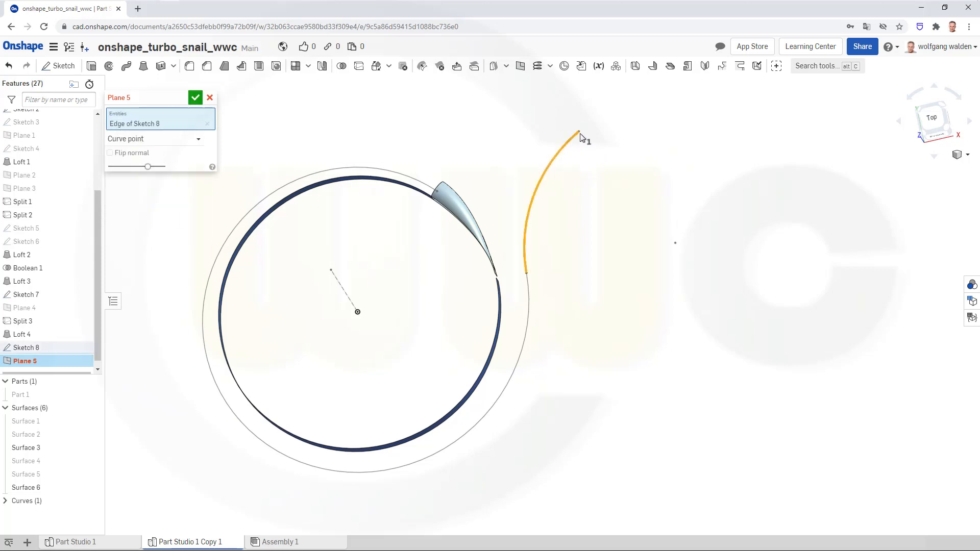
left_click(580, 132)
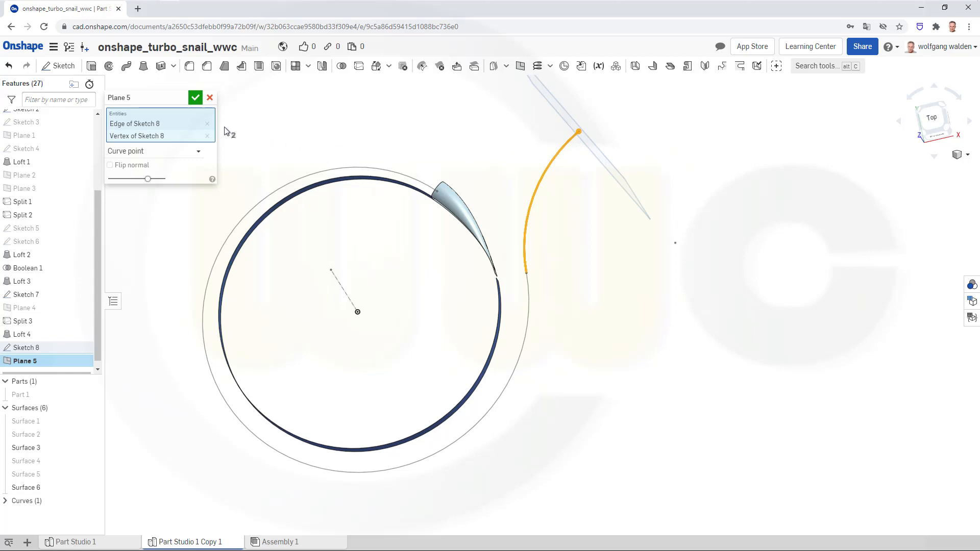
left_click(196, 98)
- Sketch a circle 60 mm in diameter on Plane 5, centred on the outlet arc's end, and finish the sketch
right_click_drag(403, 207, 434, 140)
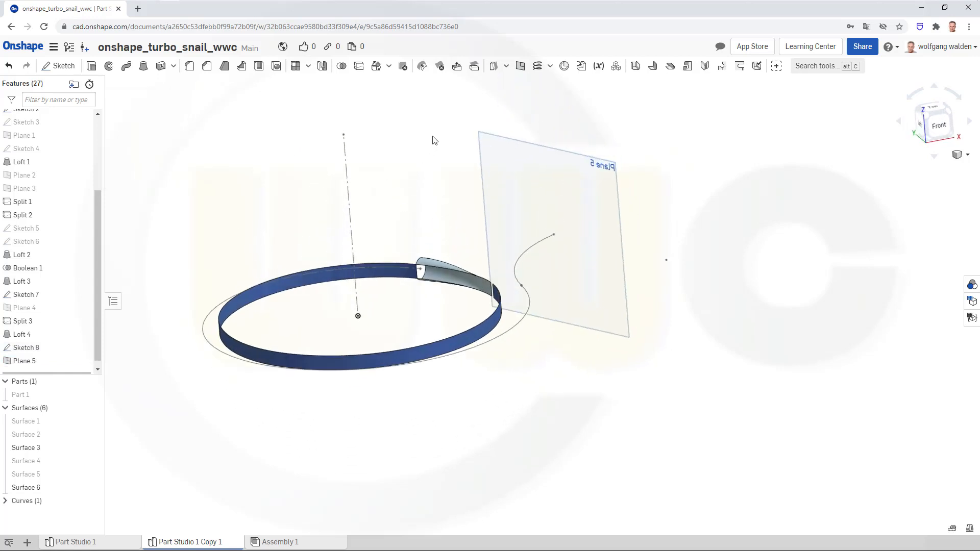
left_click(59, 66)
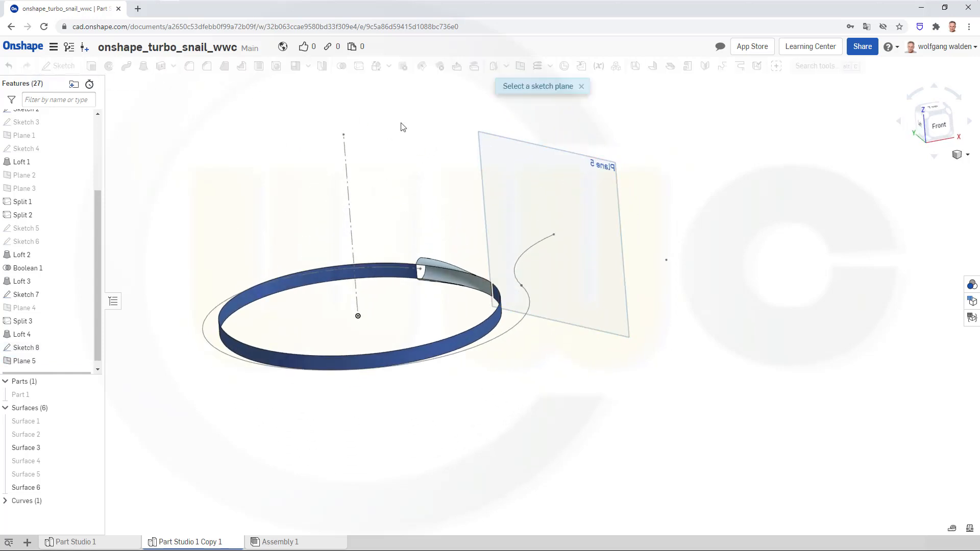
left_click(545, 151)
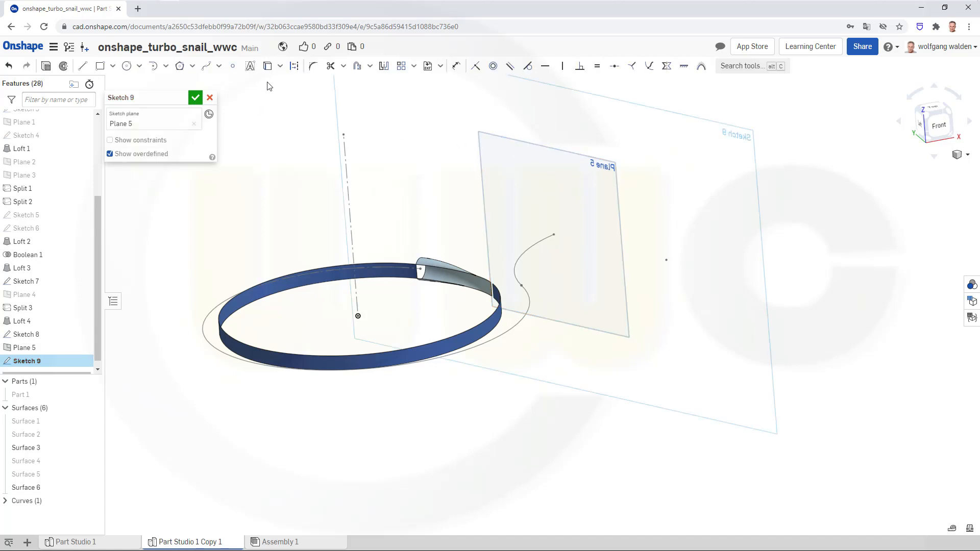
left_click(267, 65)
left_click(127, 66)
left_click(554, 234)
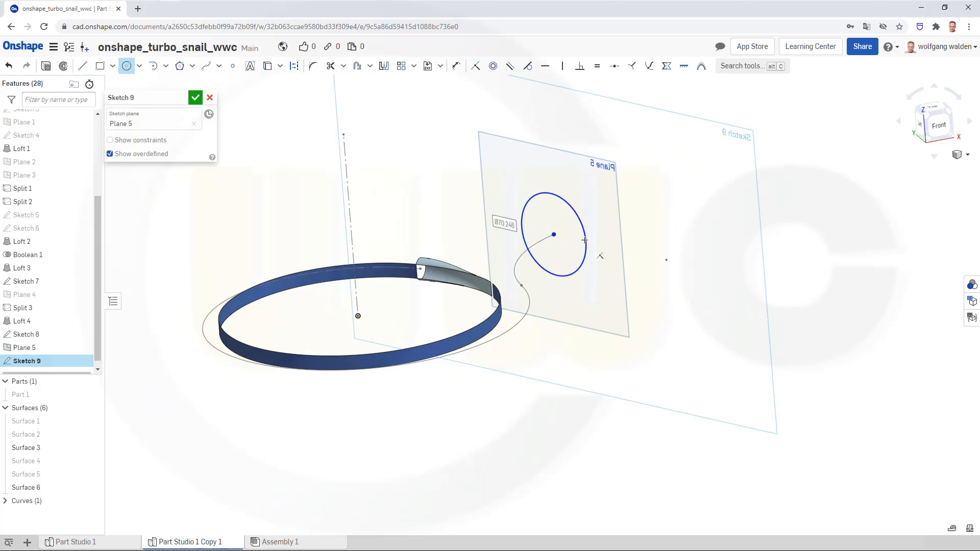
left_click(586, 235)
type("60")
key("Return")
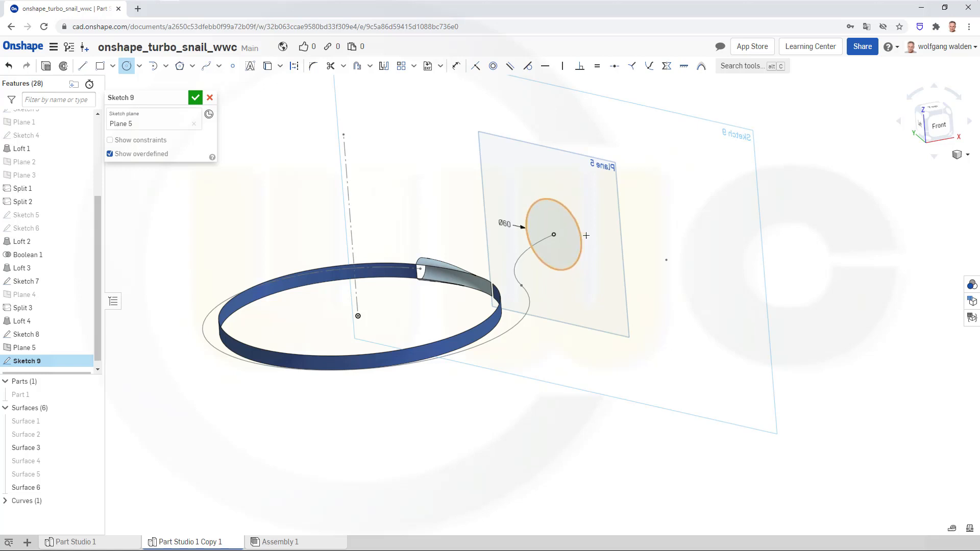
left_click(195, 98)
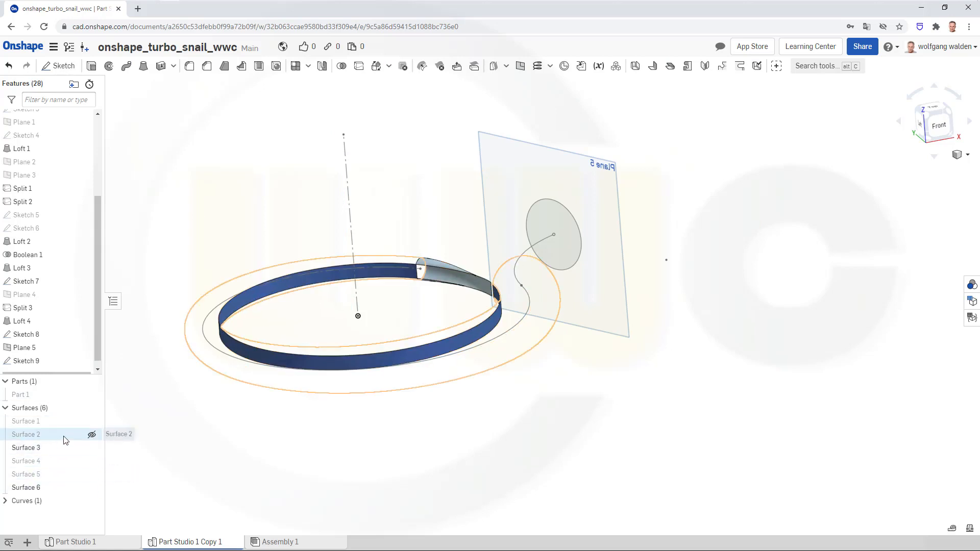
- Show the main tube surface and try to start a loft for the outlet
left_click(92, 437)
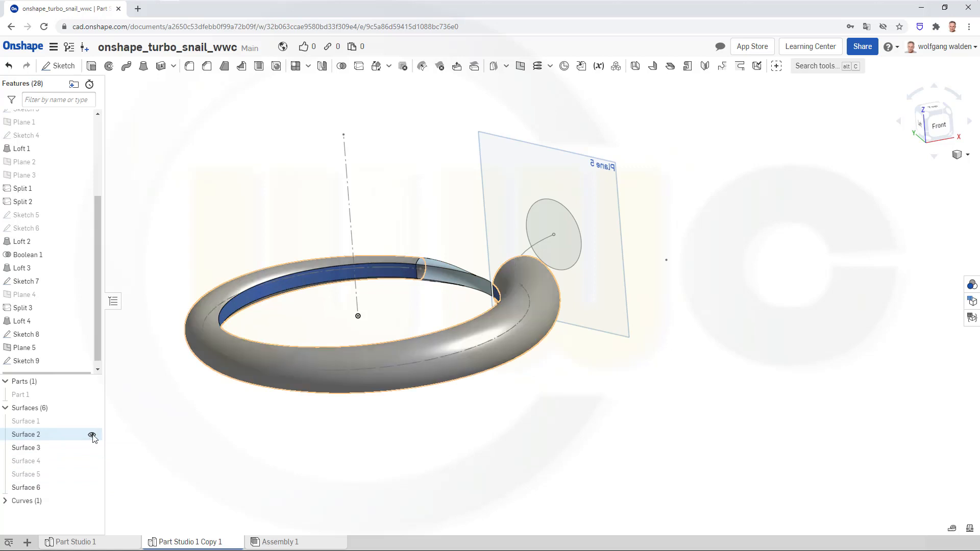
right_click_drag(371, 311, 380, 339)
scroll(260, 161, "up", 2)
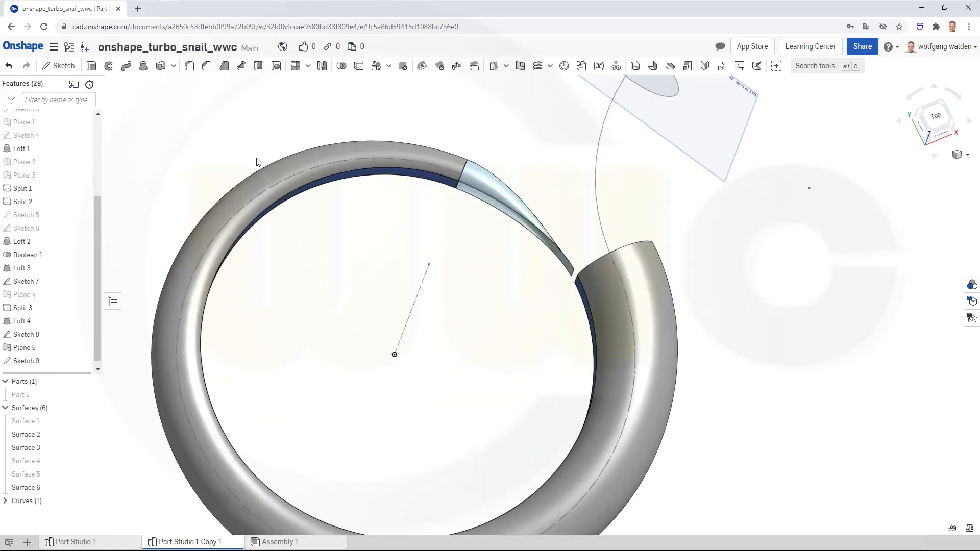
scroll(276, 169, "down", 4)
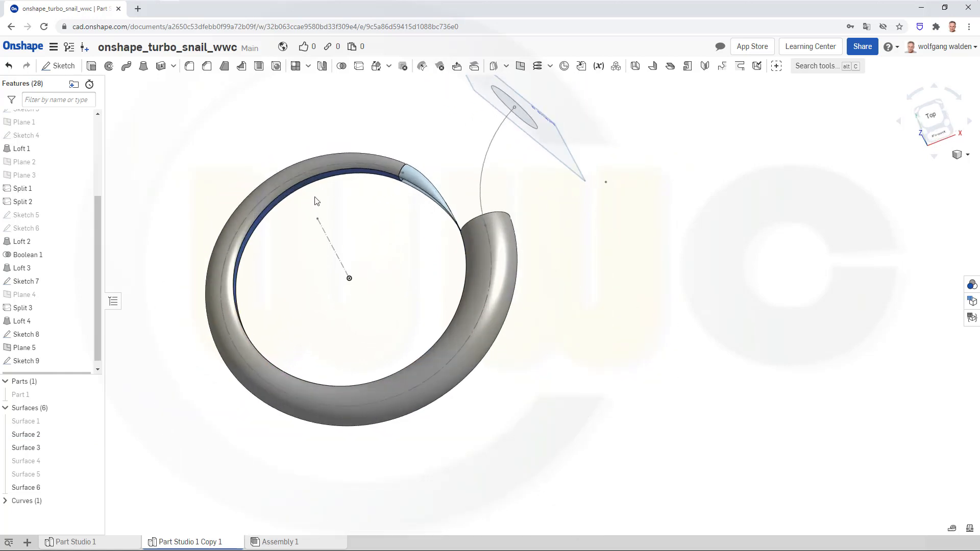
right_click_drag(327, 193, 374, 318)
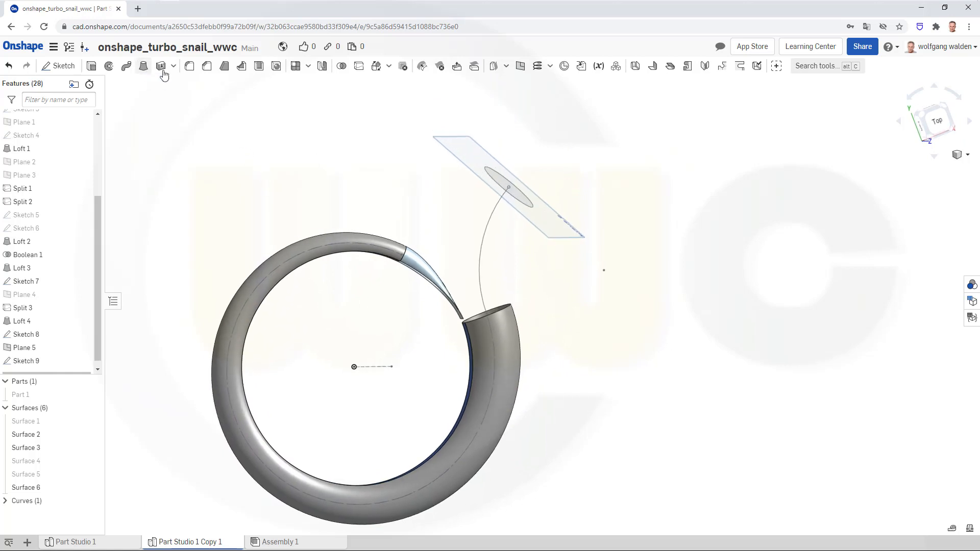
left_click(144, 66)
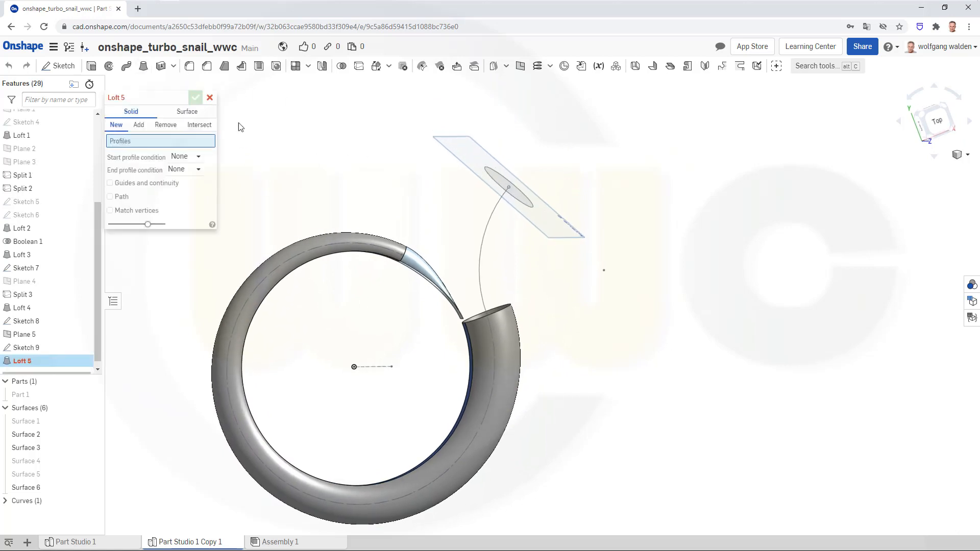
left_click(210, 98)
- Reopen Sketch 9 for editing, view it from the Left, and hide the main tube surface
right_click_drag(301, 133, 463, 193)
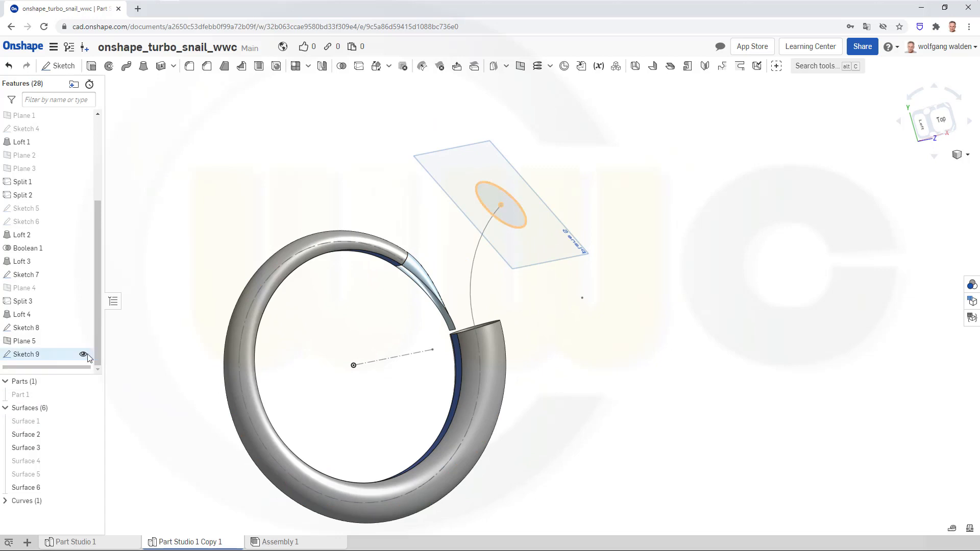
double_click(31, 355)
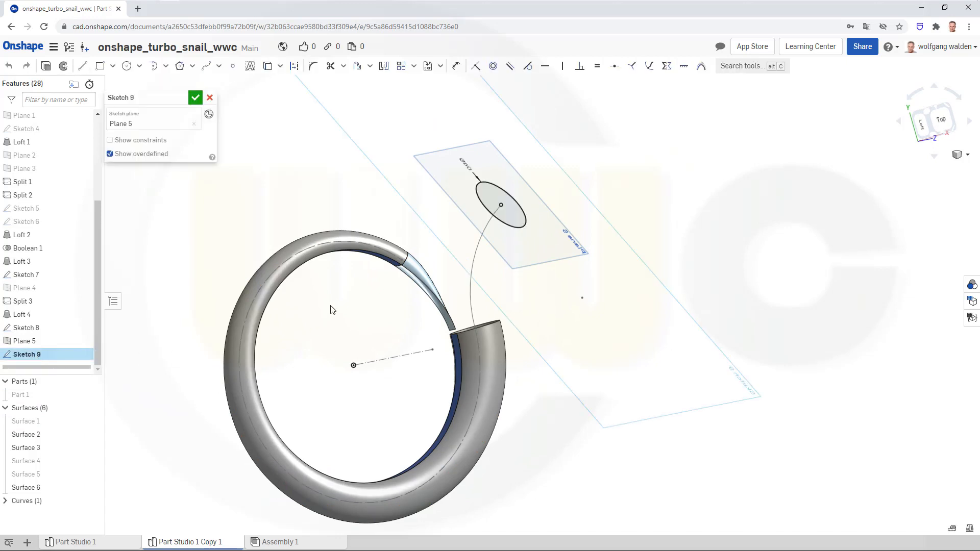
right_click_drag(331, 305, 336, 301)
scroll(426, 189, "up", 4)
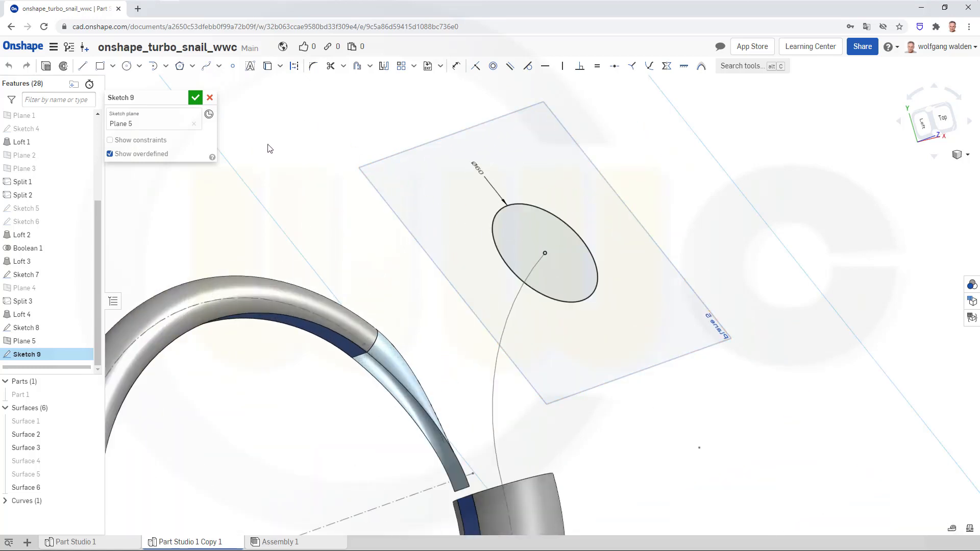
right_click_drag(334, 159, 355, 153)
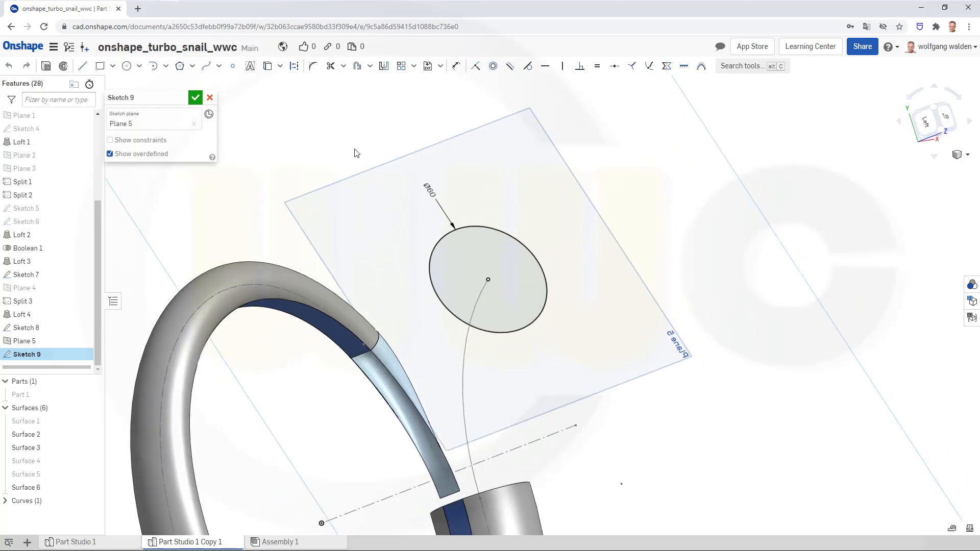
scroll(360, 152, "down", 5)
scroll(501, 118, "up", 4)
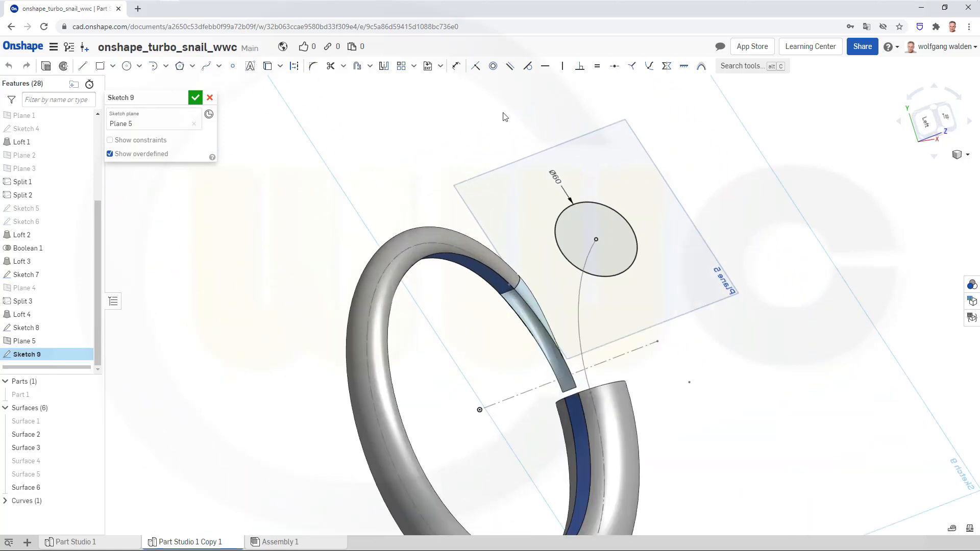
left_click(925, 124)
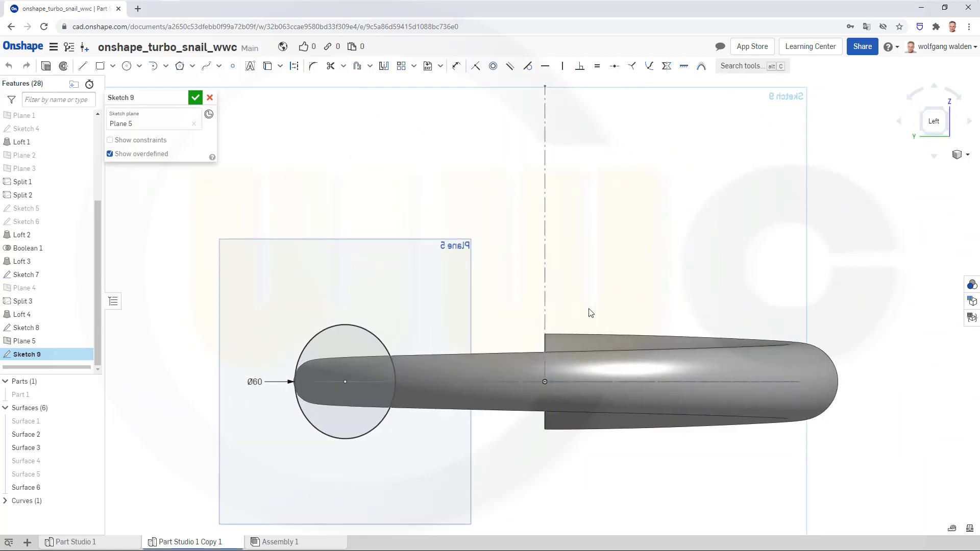
right_click(501, 376)
left_click(526, 394)
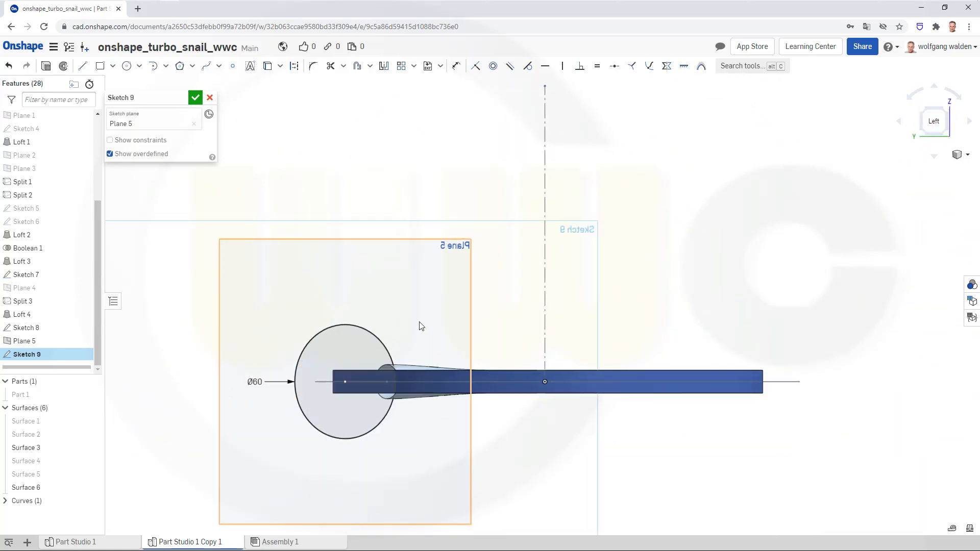
- Draw a construction rectangle about 31 mm wide and 16 mm high across the side edge of the 60 mm circle
left_click(100, 66)
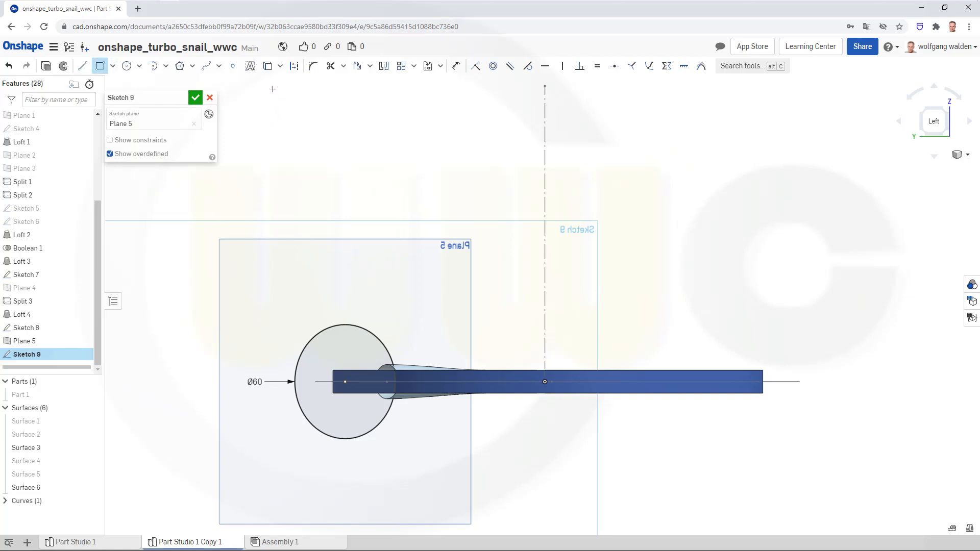
left_click(294, 66)
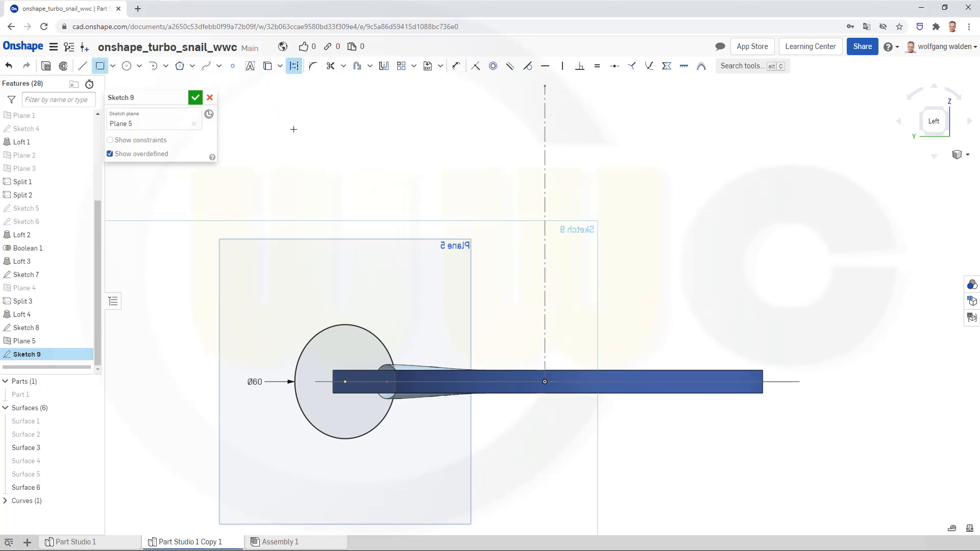
left_click(269, 369)
left_click(321, 398)
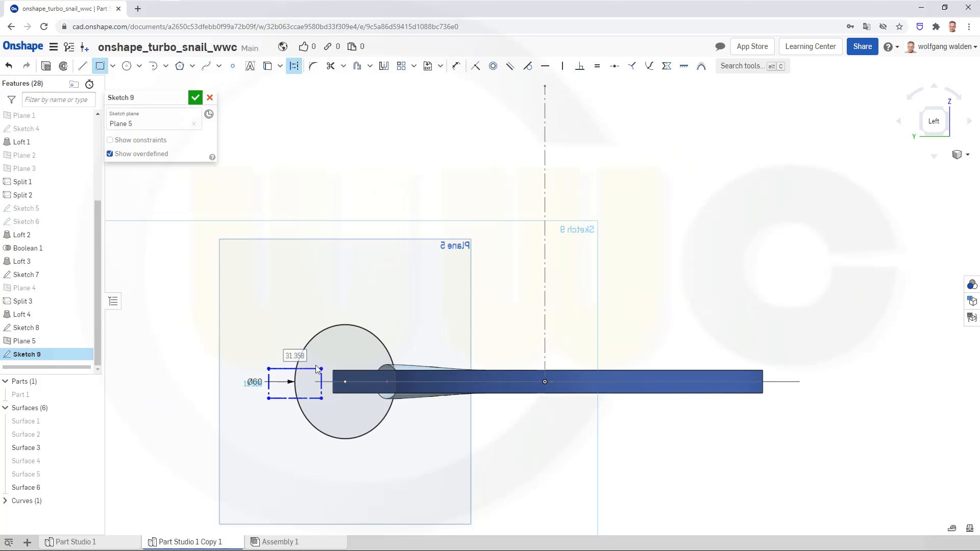
key("Escape")
middle_click_drag(319, 281, 306, 301)
mouse_move(305, 301)
right_mouse_down()
mouse_move(312, 342)
mouse_move(306, 312)
right_mouse_up()
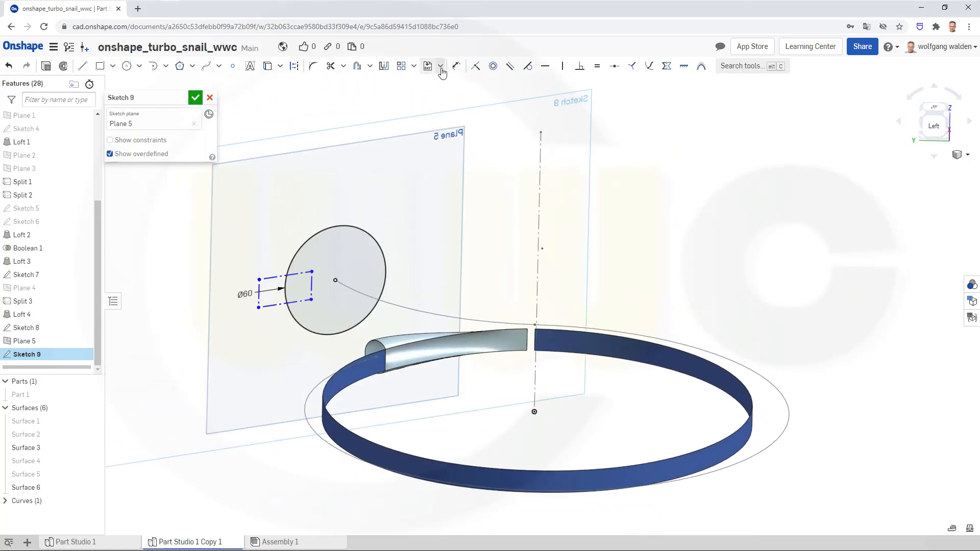
- Dimension the construction rectangle's height to 20 mm
left_click(456, 65)
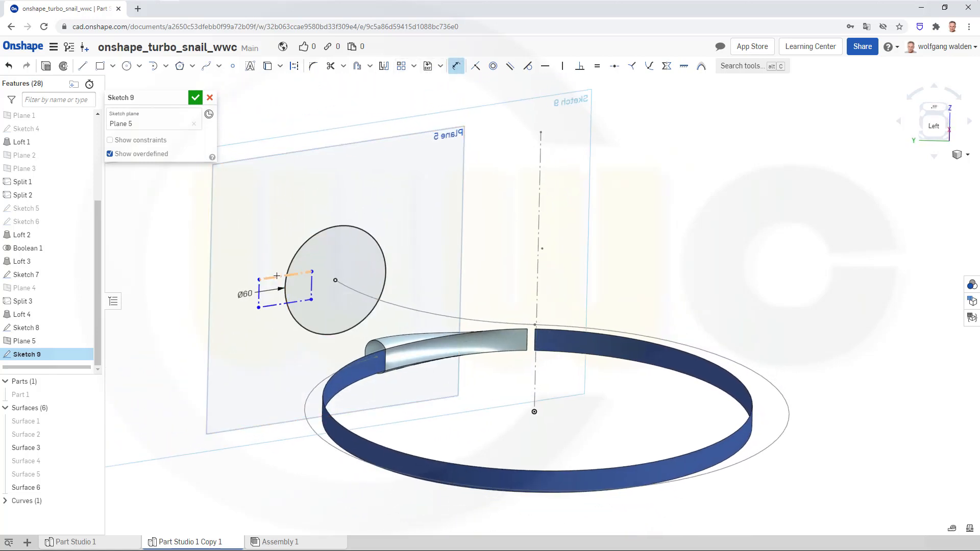
left_click(276, 276)
left_click(280, 304)
left_click(223, 296)
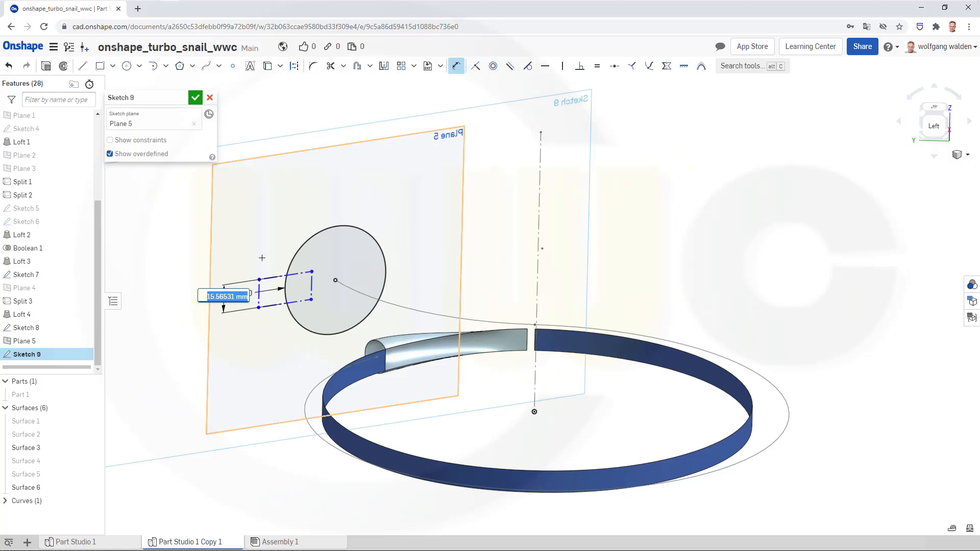
type("20")
key("Return")
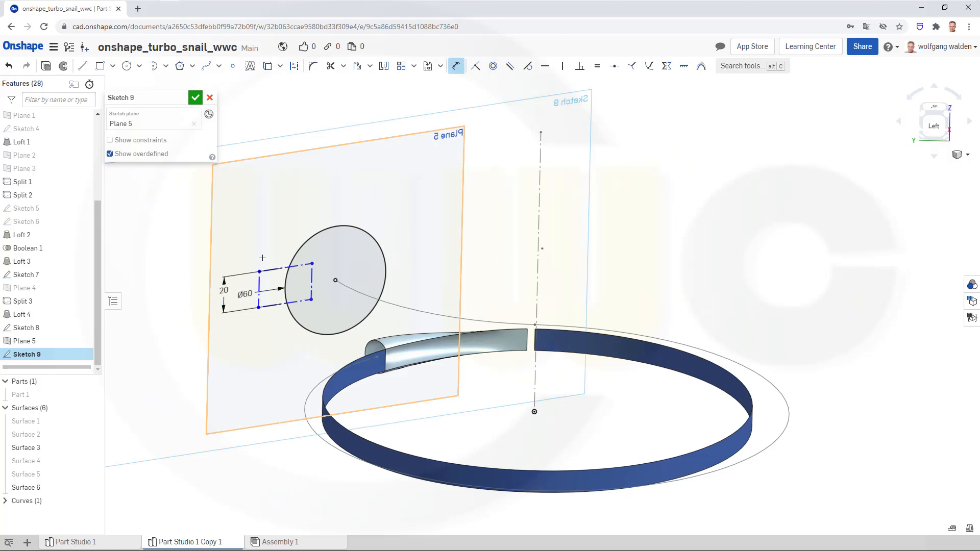
key("Escape")
- Constrain the midpoint of the rectangle's inner vertical side to the circle's centre
left_click(615, 66)
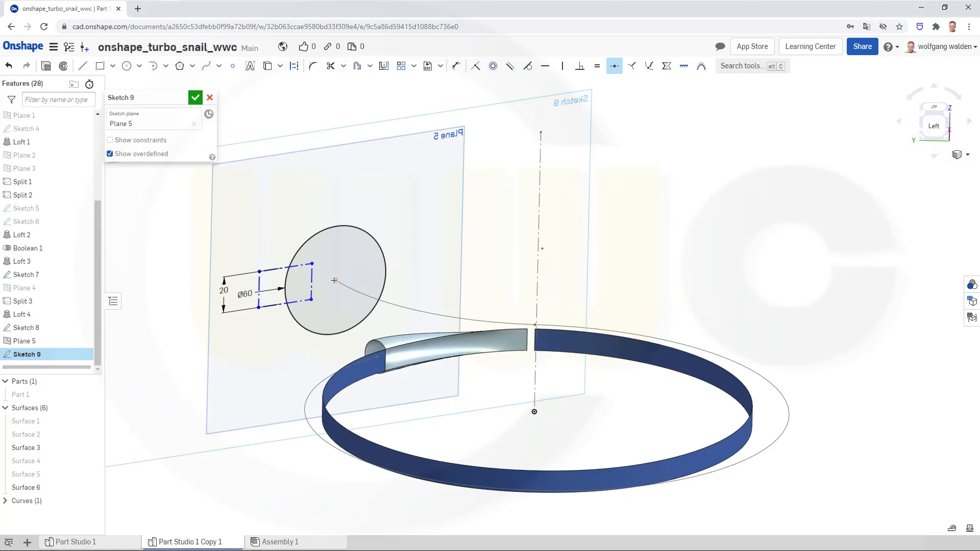
left_click(335, 280)
left_click_drag(313, 283, 335, 281)
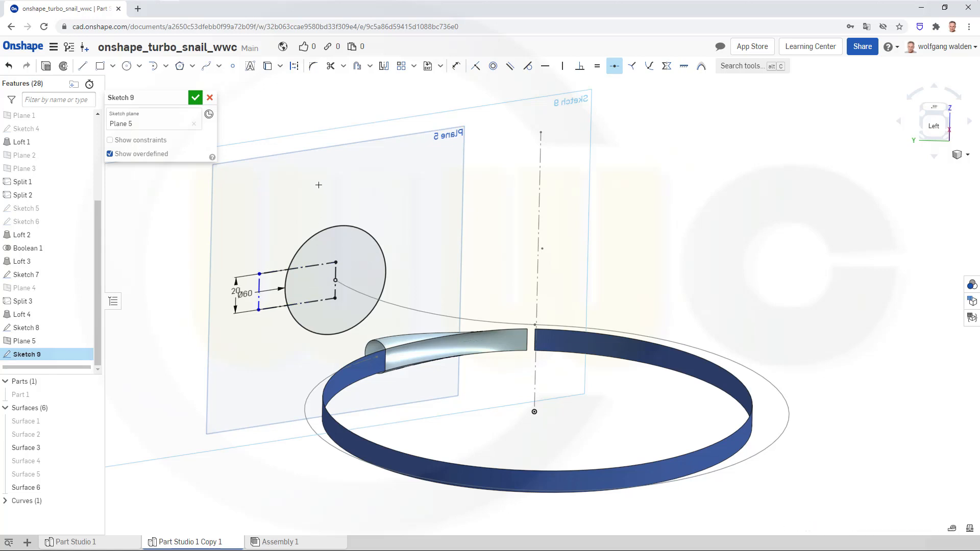
key("Escape")
- Split the 60 mm circle where the construction rectangle's two horizontal sides cross it, and finish Sketch 9
left_click(343, 67)
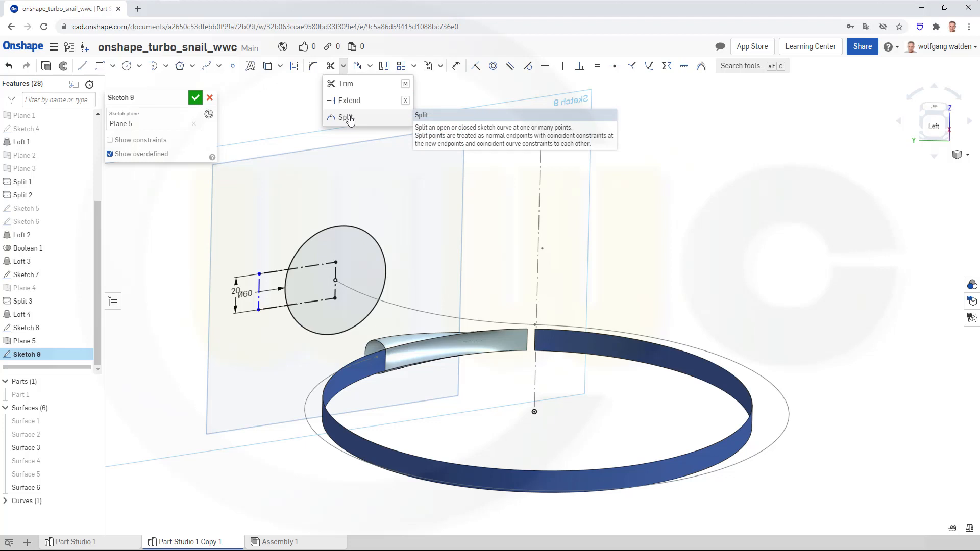
left_click(349, 118)
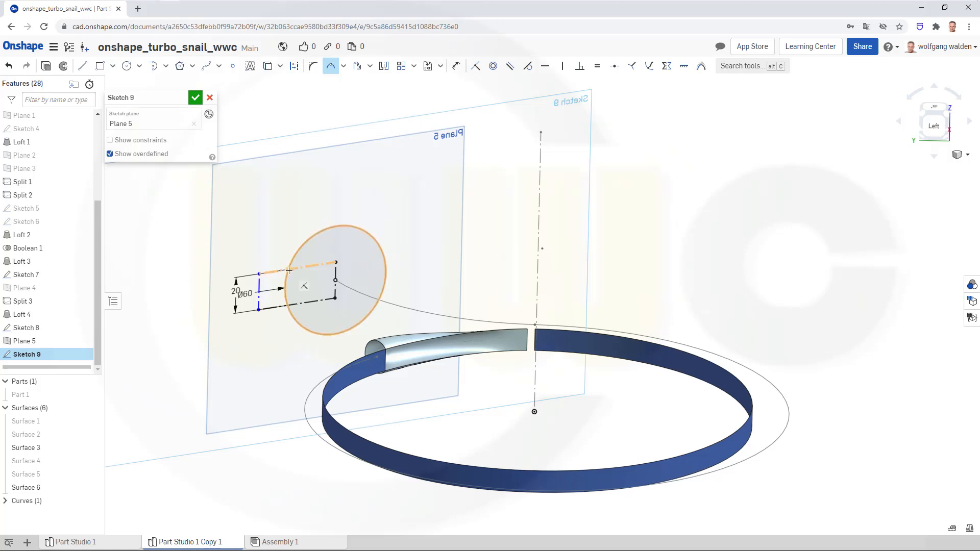
left_click(289, 270)
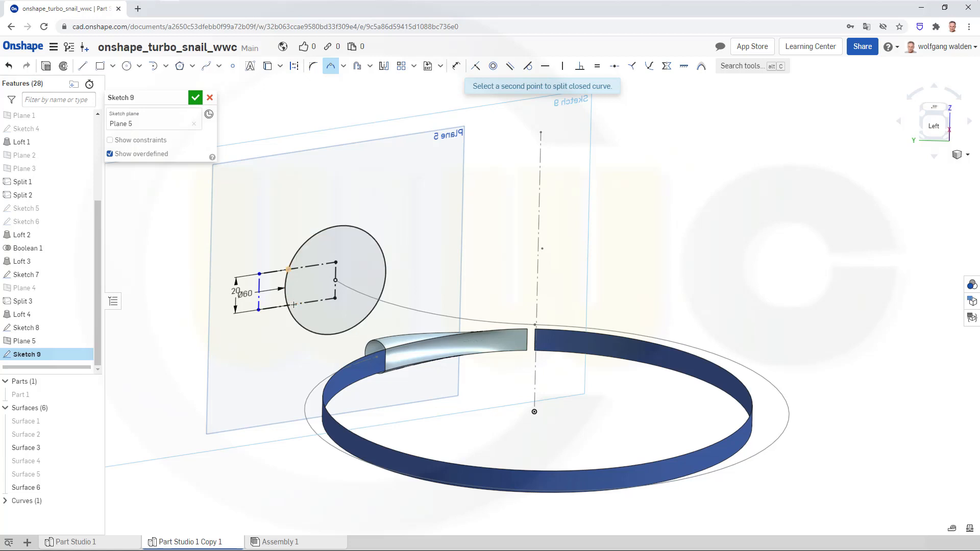
left_click(289, 305)
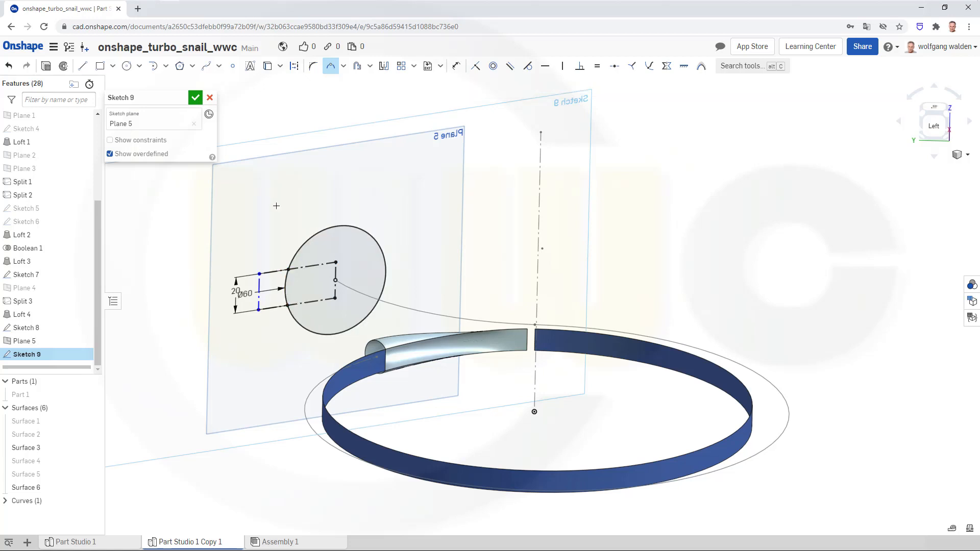
key("Escape")
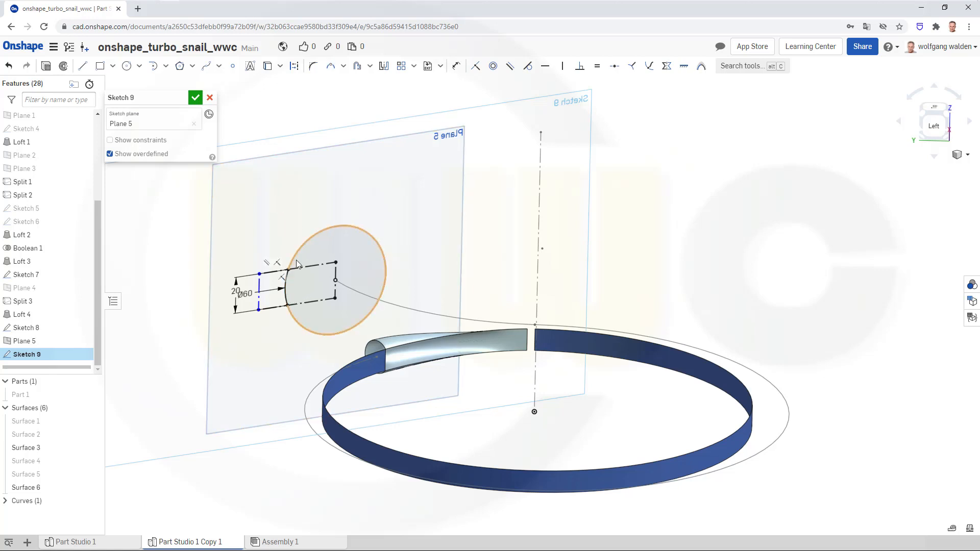
left_click(195, 97)
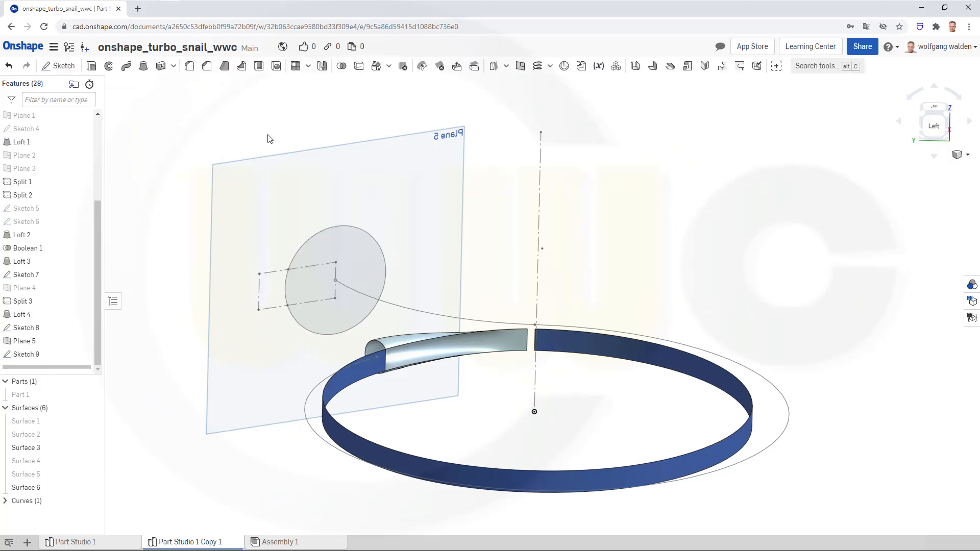
- Loft a new surface from the circle's short side arc to the inner blue band's end edge near the large tube opening
right_click_drag(371, 215, 366, 259)
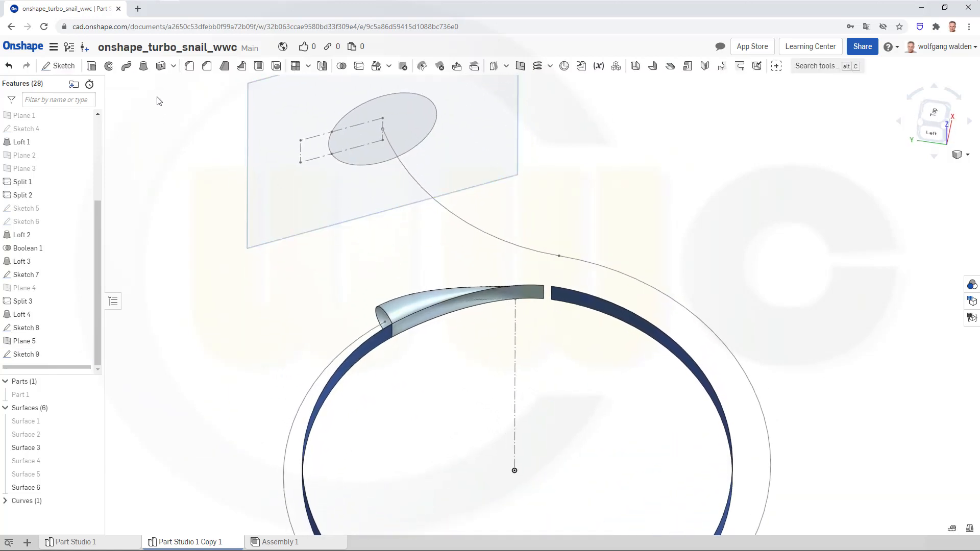
left_click(143, 65)
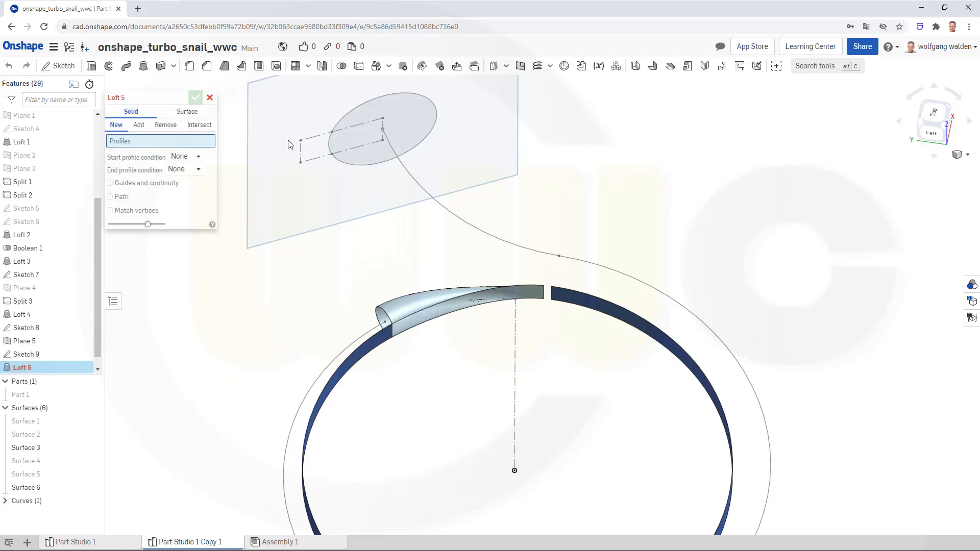
left_click(187, 111)
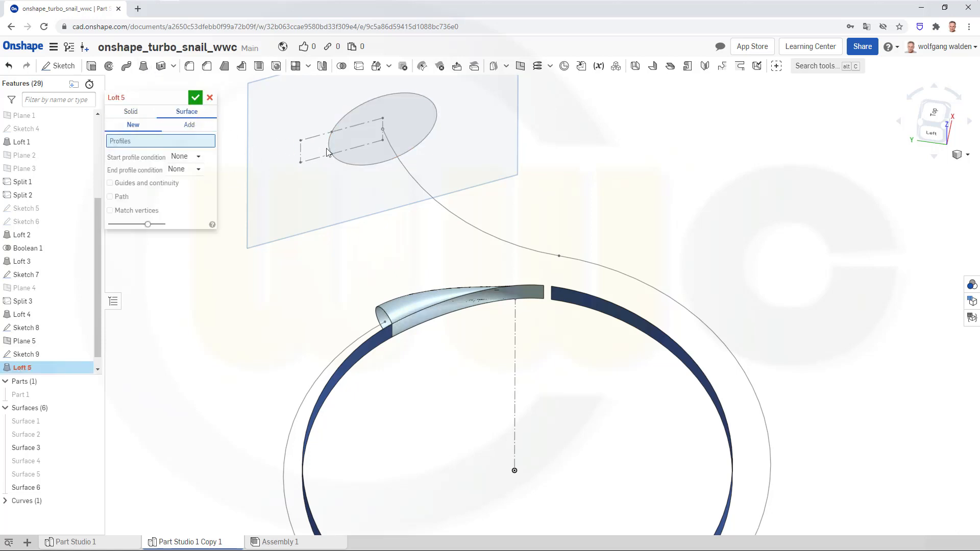
scroll(327, 147, "up", 5)
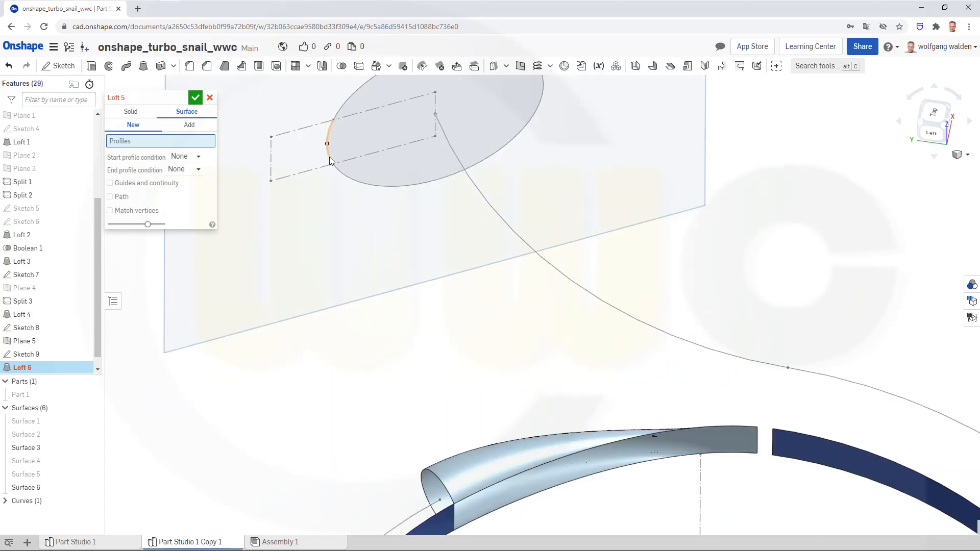
left_click(330, 157)
scroll(373, 182, "down", 4)
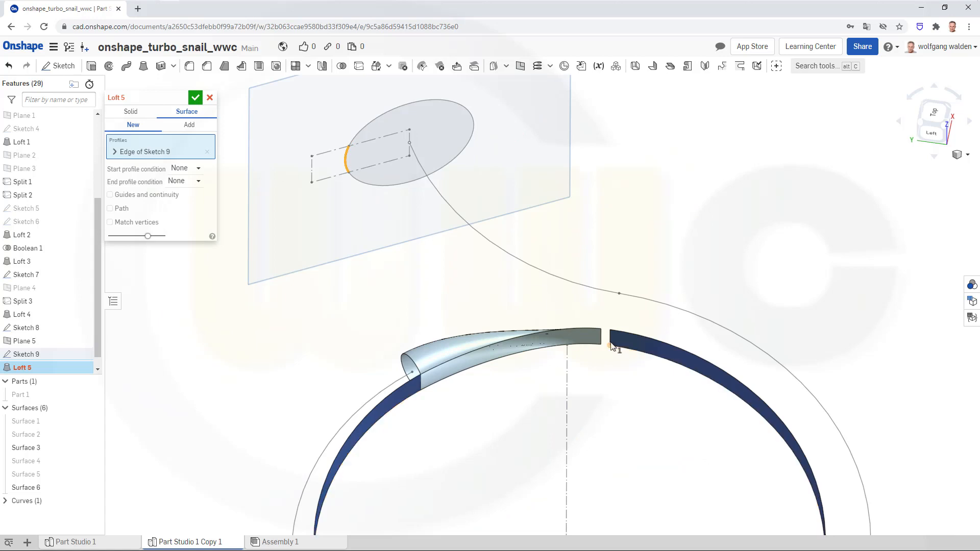
scroll(617, 348, "down", 2)
scroll(620, 347, "up", 5)
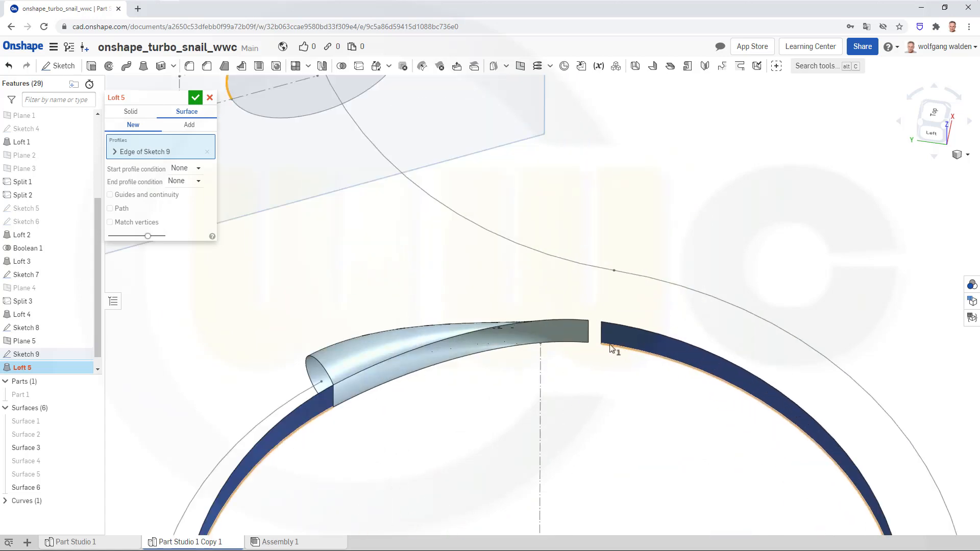
left_click(599, 346)
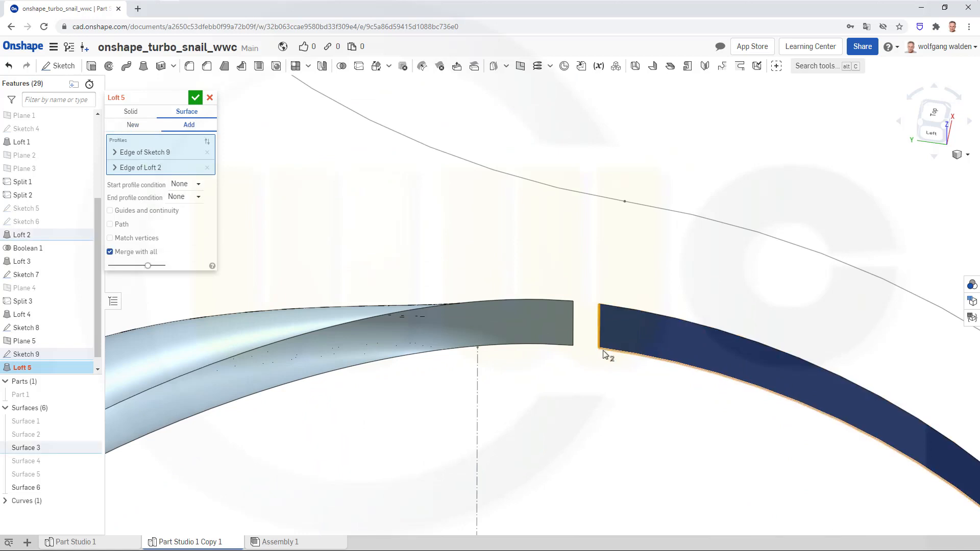
scroll(595, 366, "down", 3)
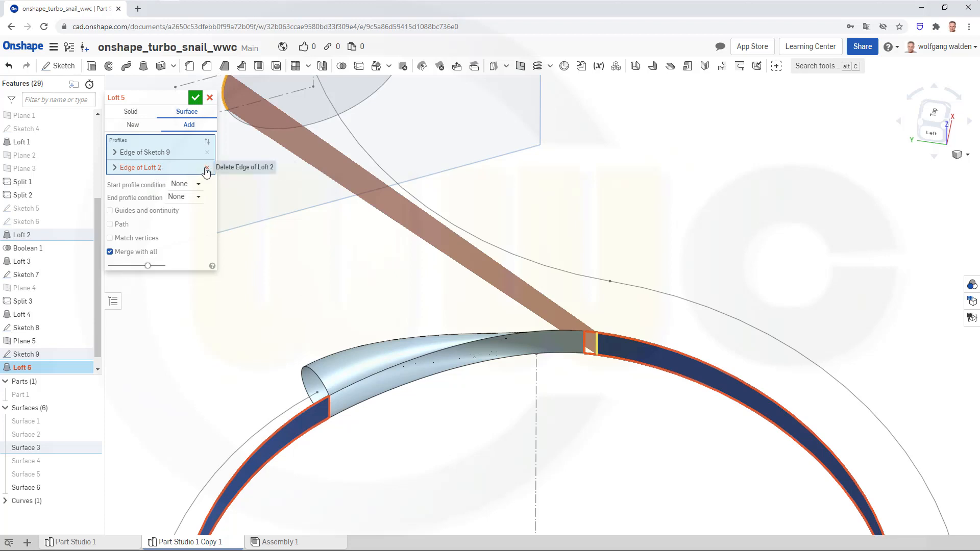
left_click(134, 125)
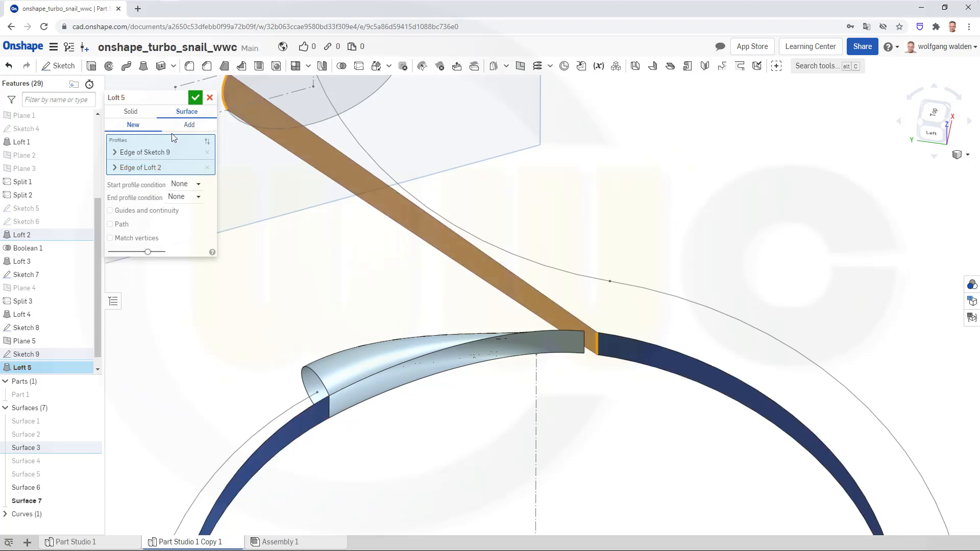
- Set the surface loft's end profile condition to Match tangent and check the transition into the inner band
left_click(199, 197)
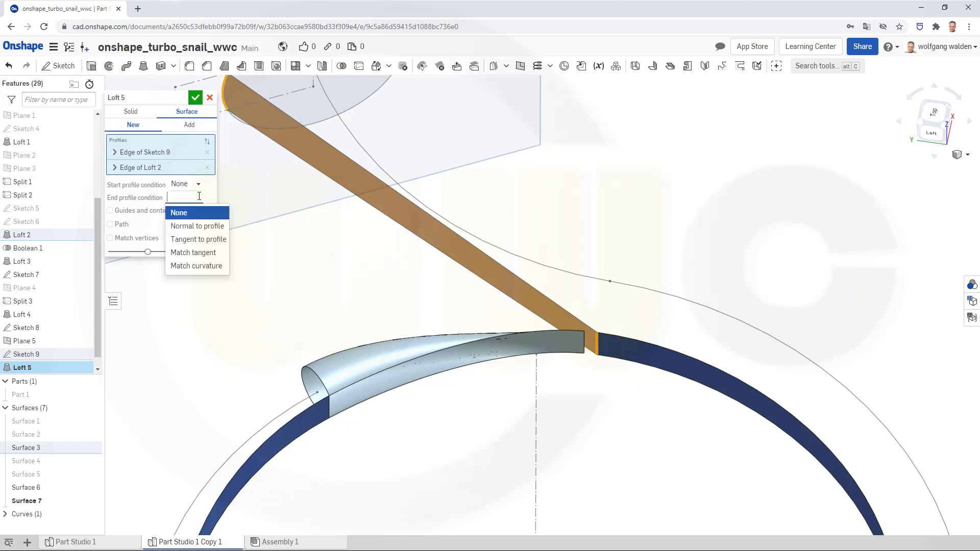
left_click(194, 252)
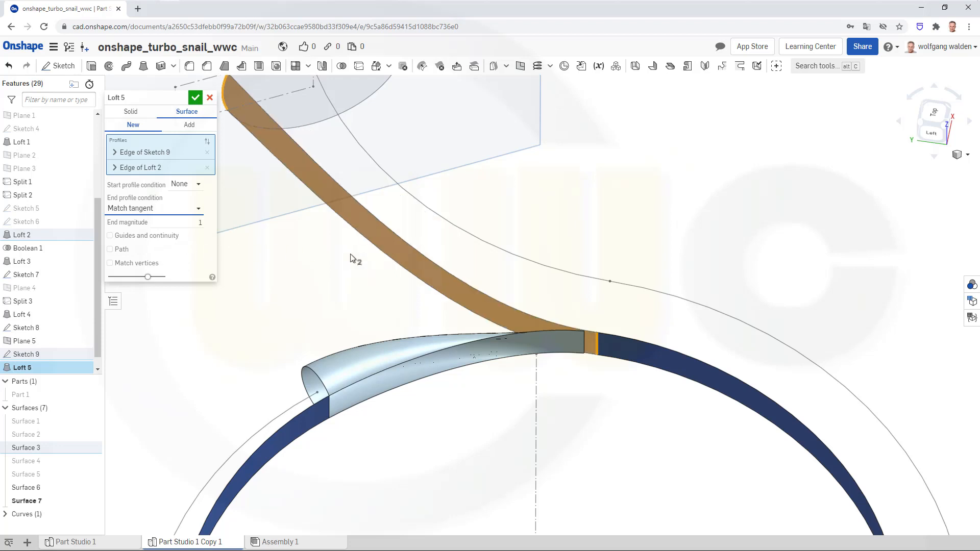
right_click_drag(357, 258, 362, 297)
scroll(362, 296, "down", 5)
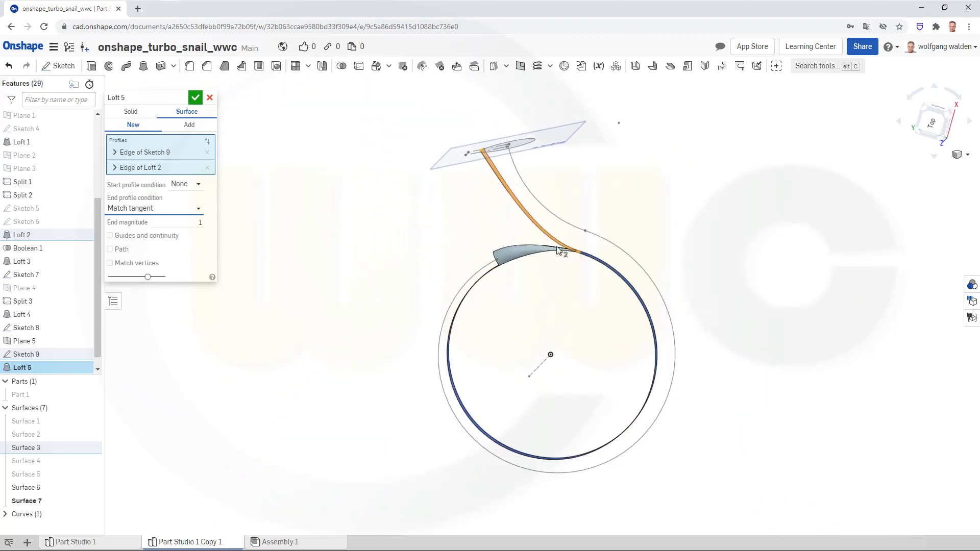
scroll(591, 246, "up", 5)
scroll(601, 253, "up", 2)
right_click_drag(570, 249, 575, 238)
scroll(575, 276, "up", 5)
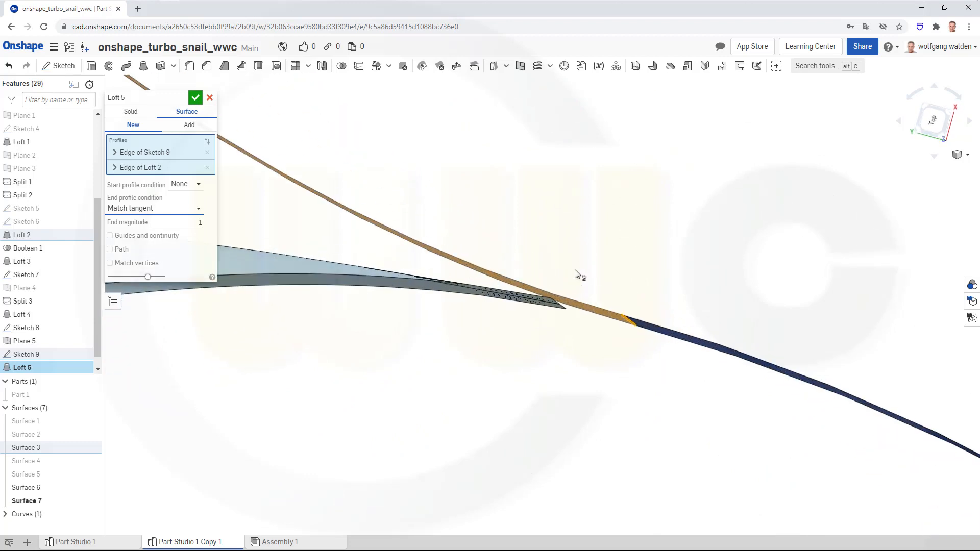
scroll(556, 276, "down", 10)
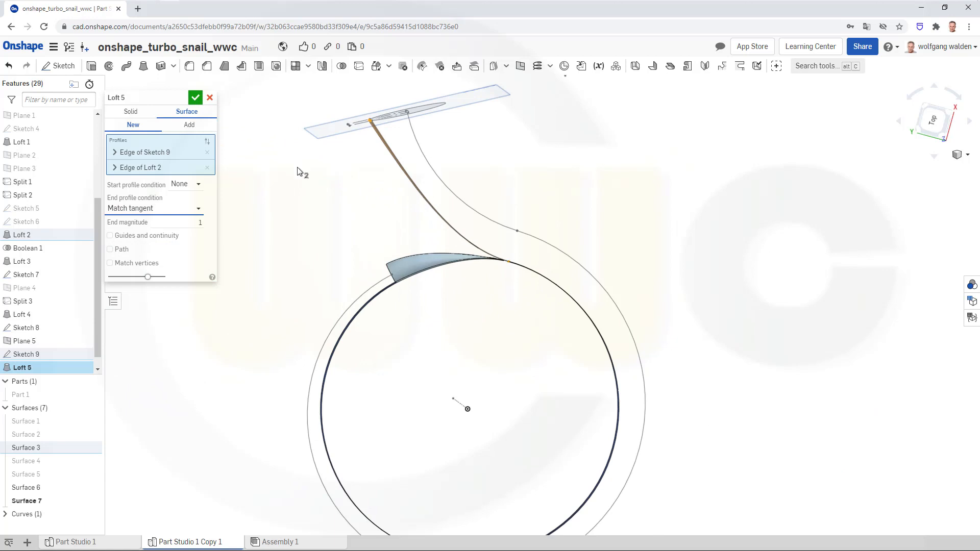
right_click_drag(485, 158, 462, 213)
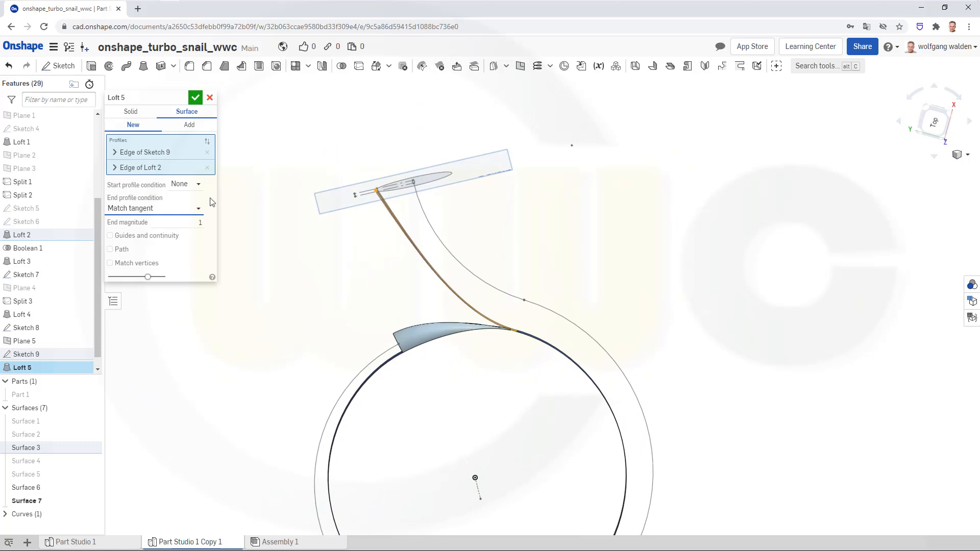
- Set the loft's start profile condition to Normal to profile, check the join at the band, and accept the loft
left_click(199, 185)
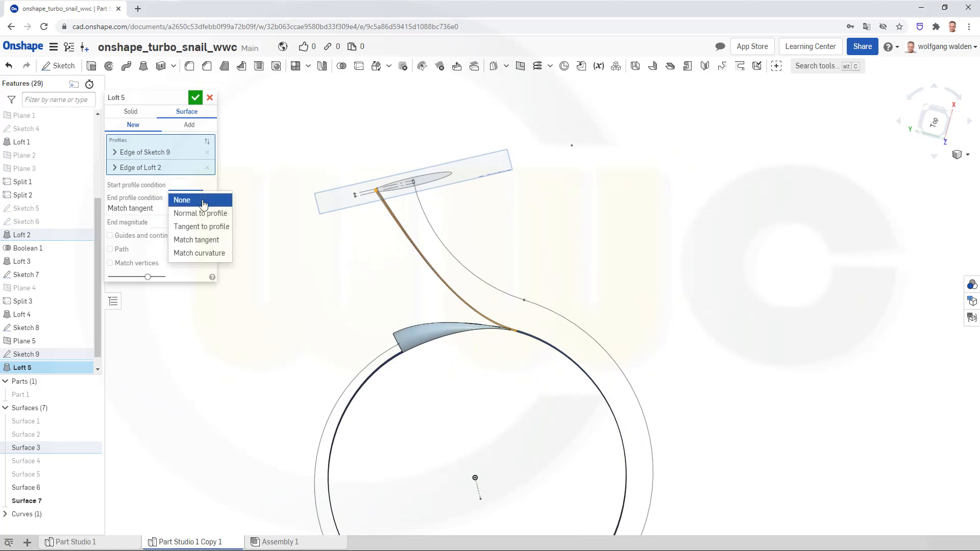
left_click(201, 213)
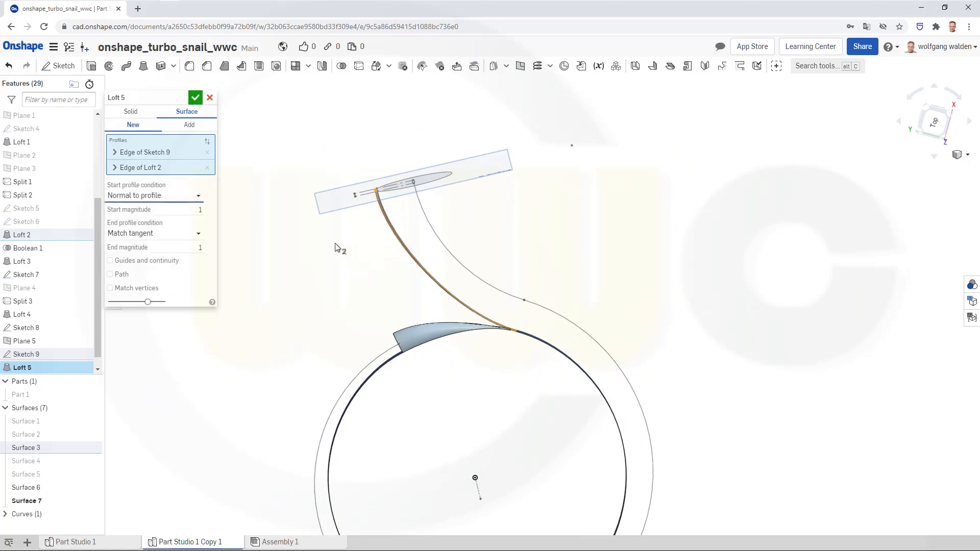
scroll(525, 333, "up", 10)
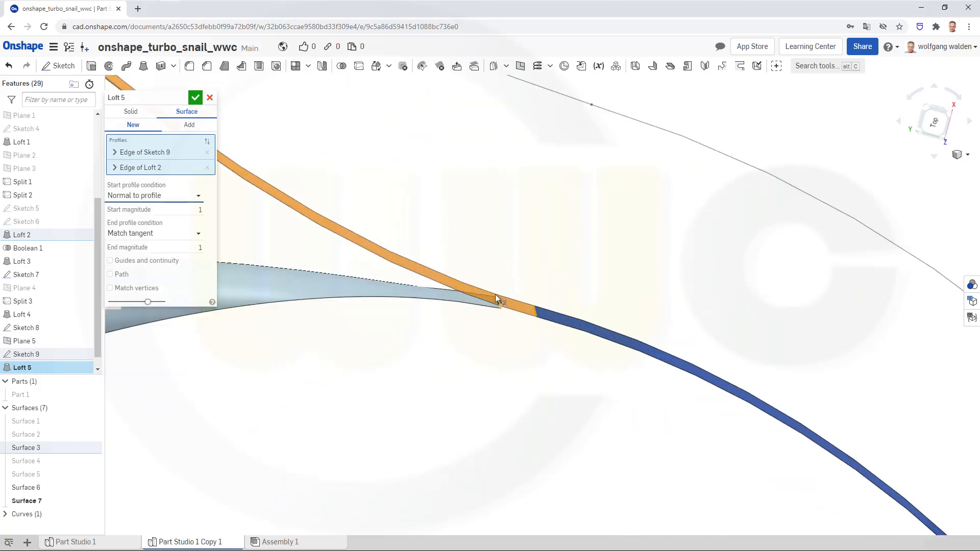
right_click_drag(495, 294, 492, 289)
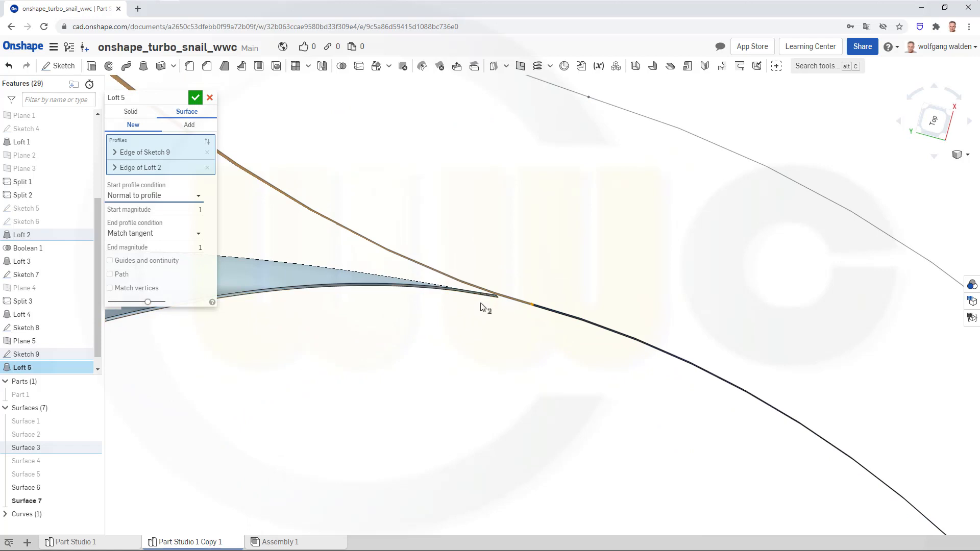
scroll(480, 303, "up", 2)
scroll(483, 304, "up", 2)
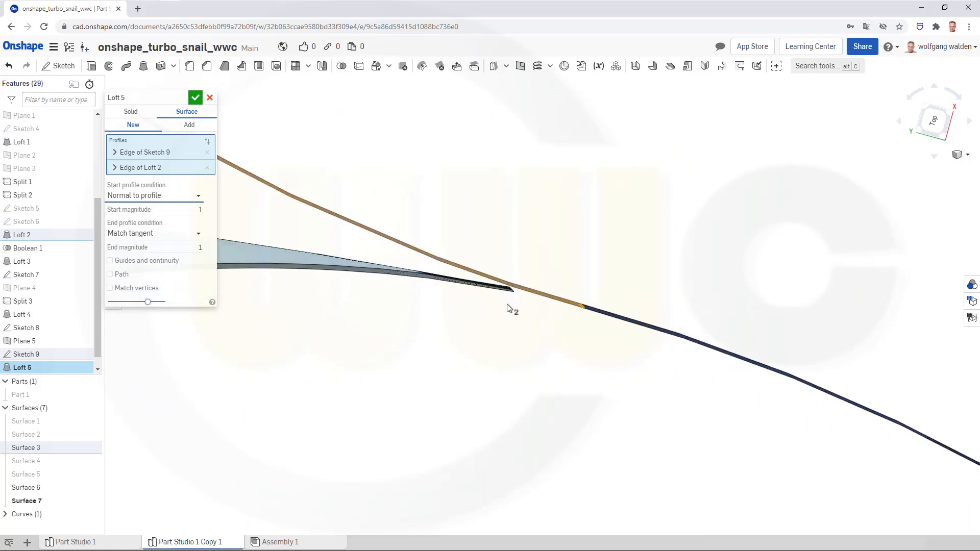
scroll(508, 303, "down", 5)
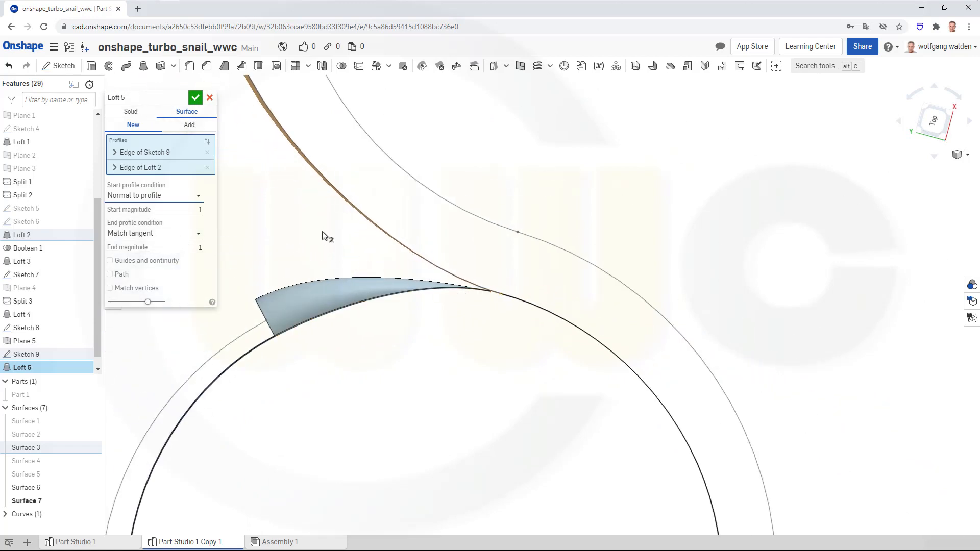
scroll(324, 235, "down", 2)
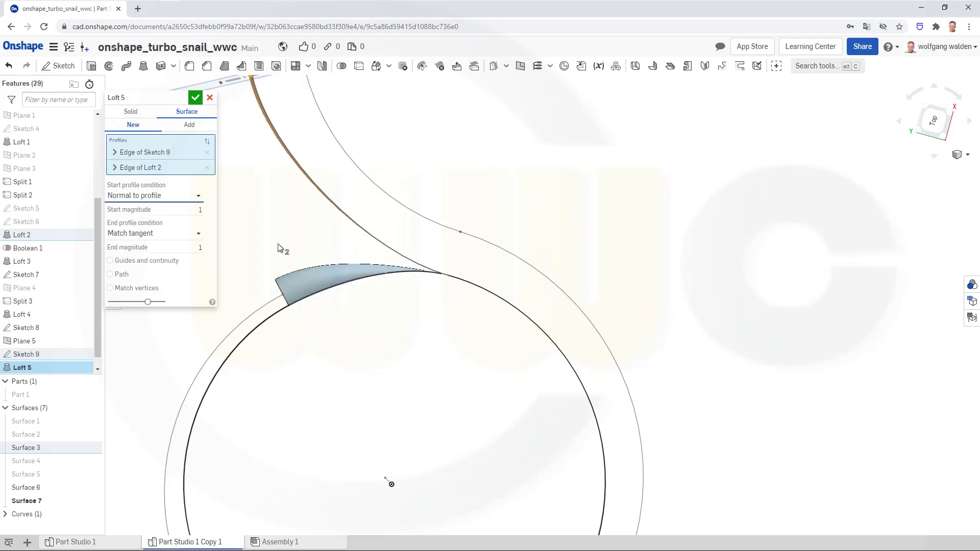
left_click(198, 101)
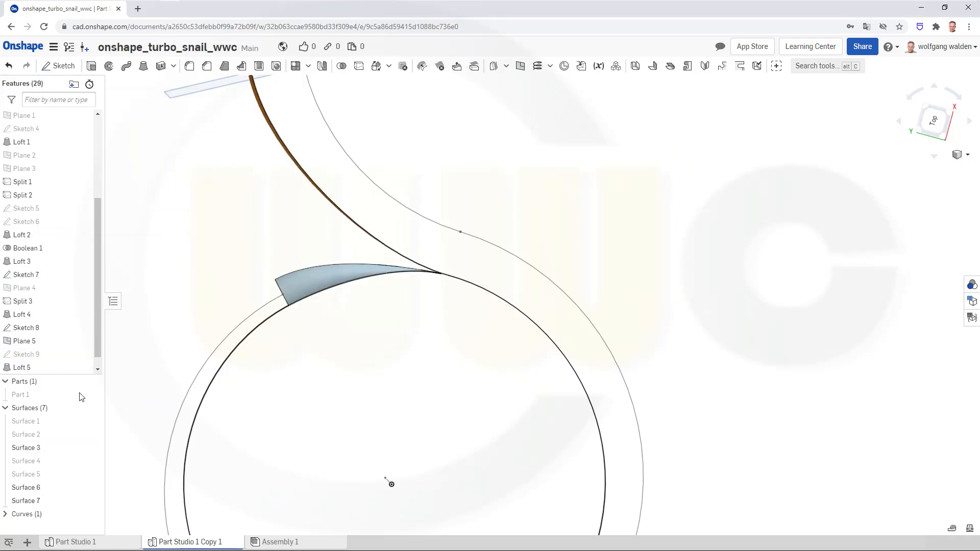
- Show the main snail tube surface and Sketch 9 with the outlet circle again
left_click(92, 434)
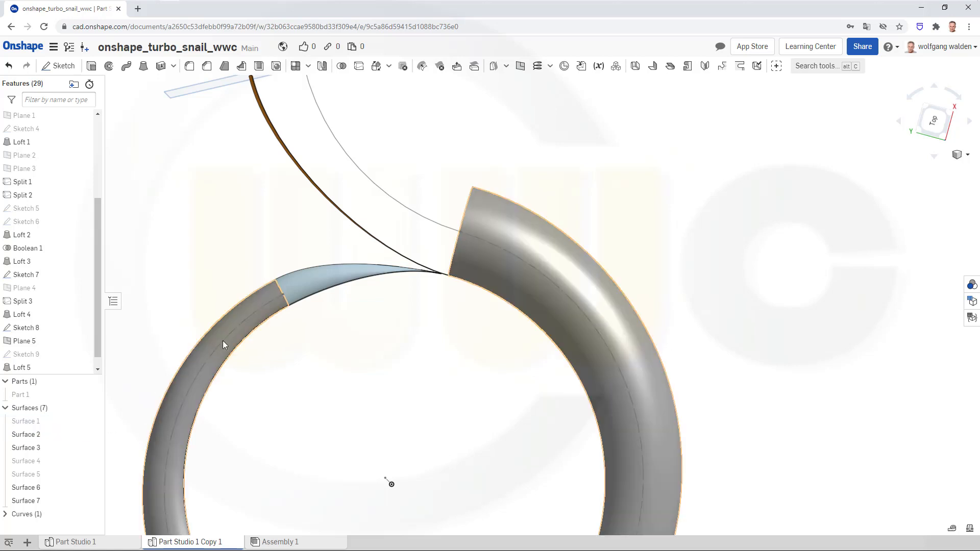
scroll(223, 341, "up", 1)
middle_click_drag(269, 371, 284, 473)
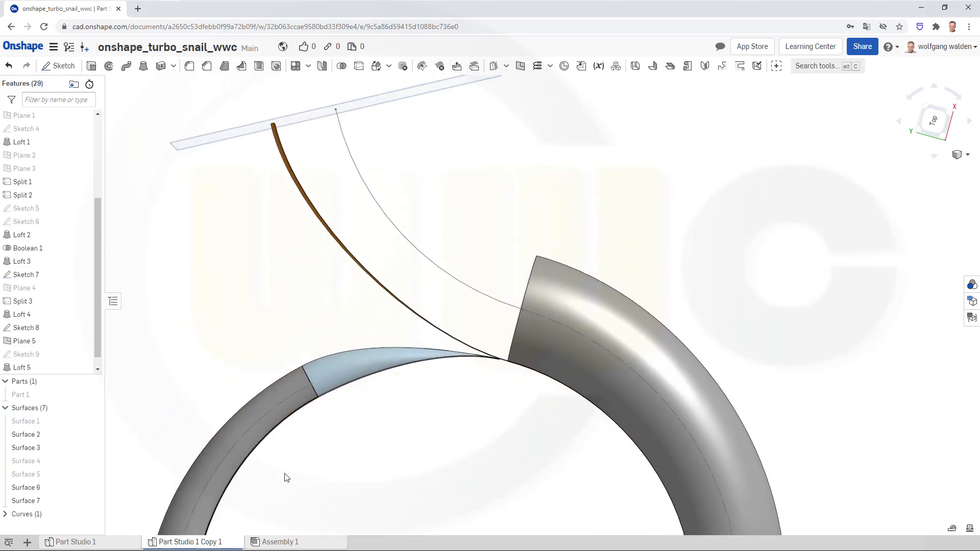
right_click_drag(275, 391, 276, 363)
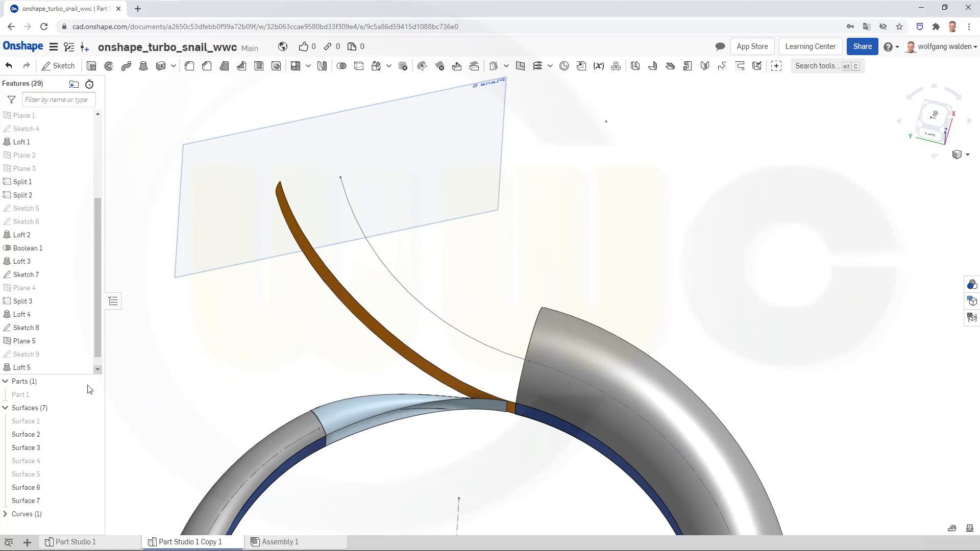
scroll(69, 365, "down", 1)
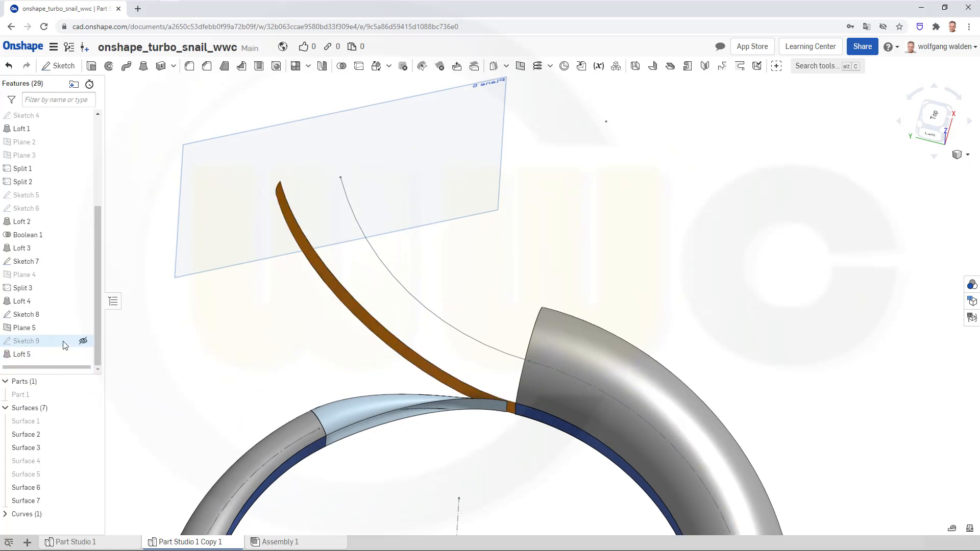
left_click(83, 341)
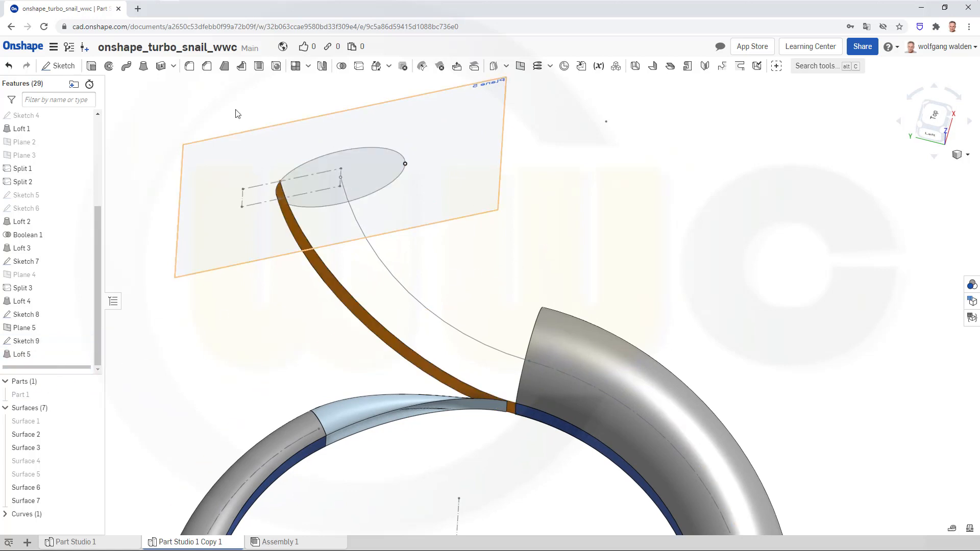
- Loft a surface from the large tube opening's edge to the long arc of the outlet circle in Sketch 9
left_click(144, 66)
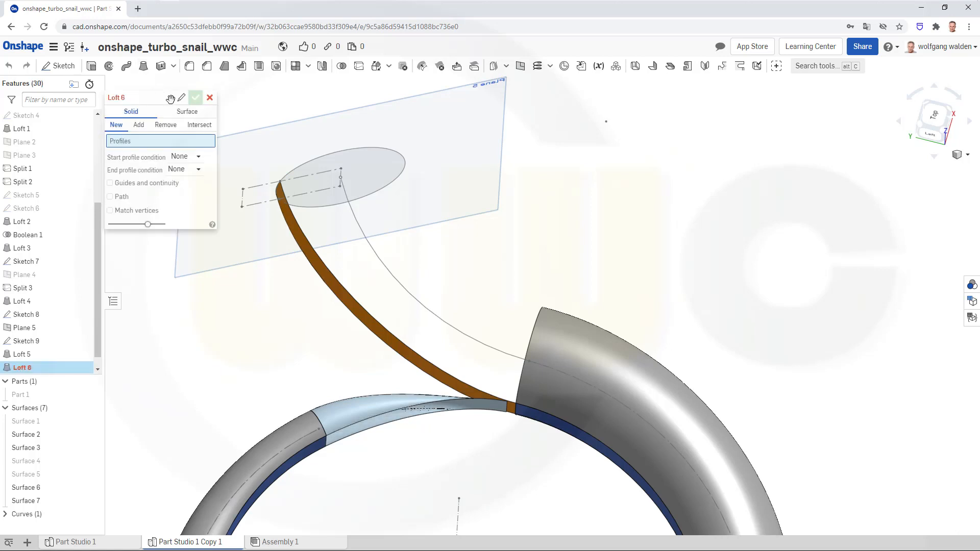
left_click(186, 112)
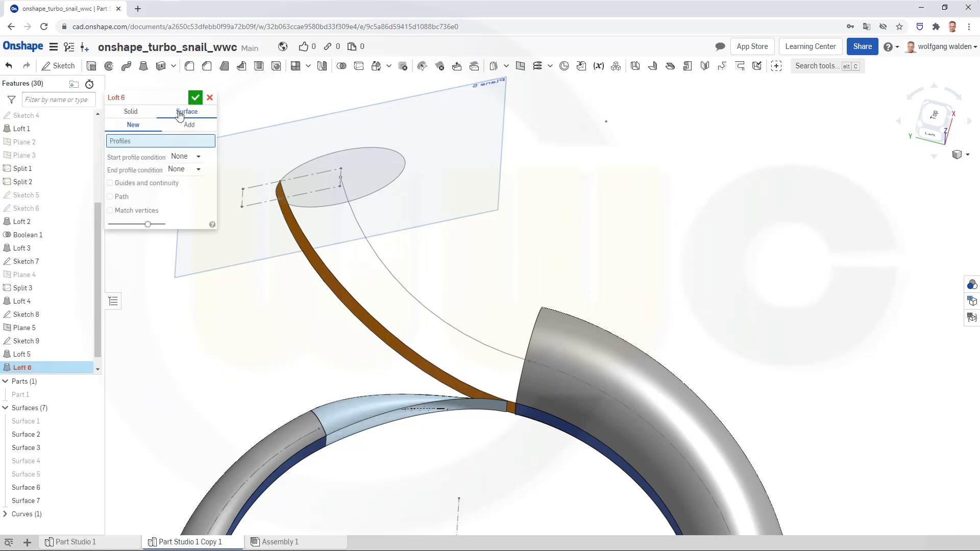
left_click(517, 384)
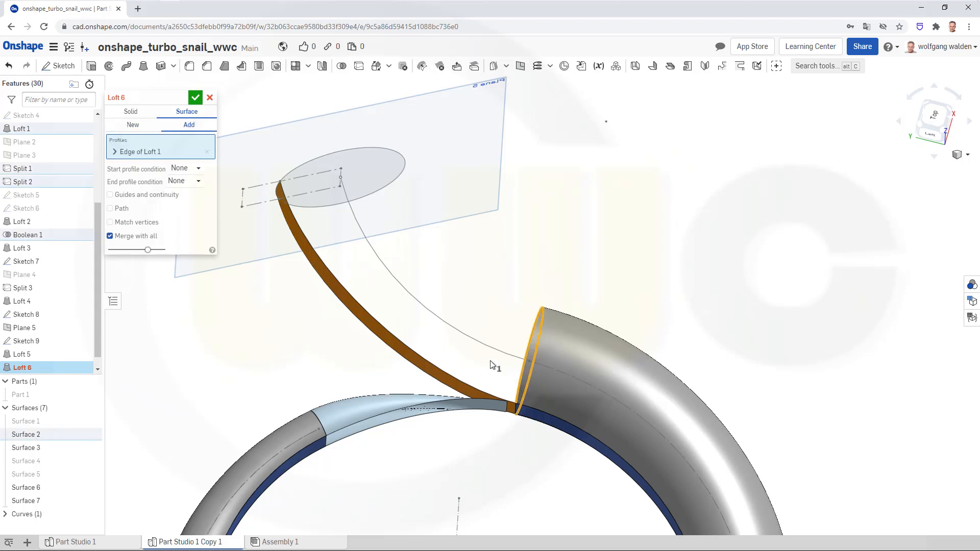
left_click(302, 167)
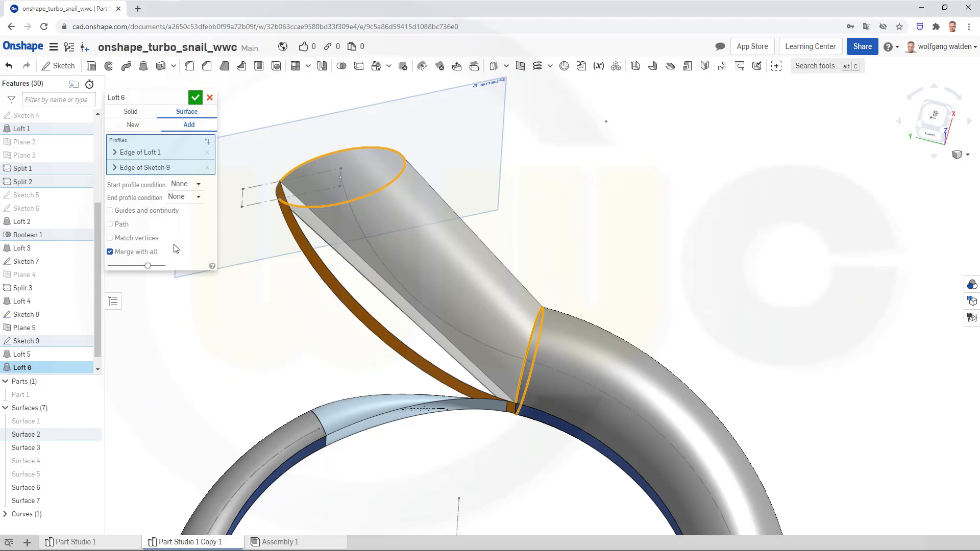
- Guide the outlet loft with both long edges of the narrow Loft 5 strip and use the Sketch 8 centre curve as path
left_click(110, 211)
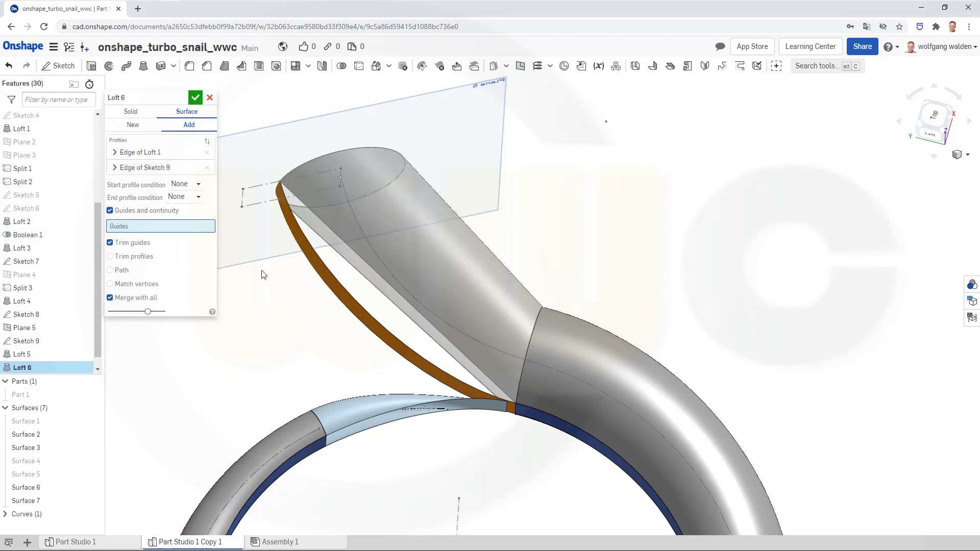
left_click(344, 307)
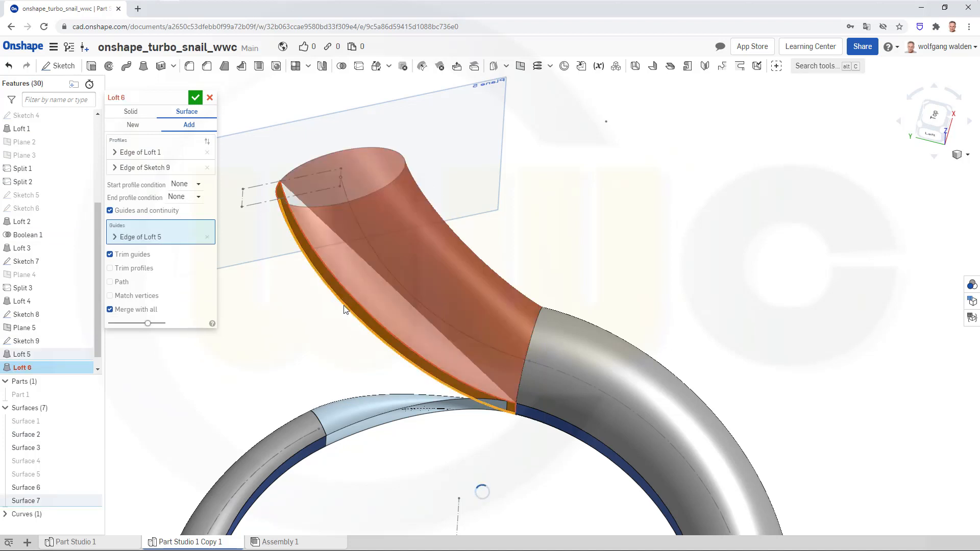
left_click(351, 300)
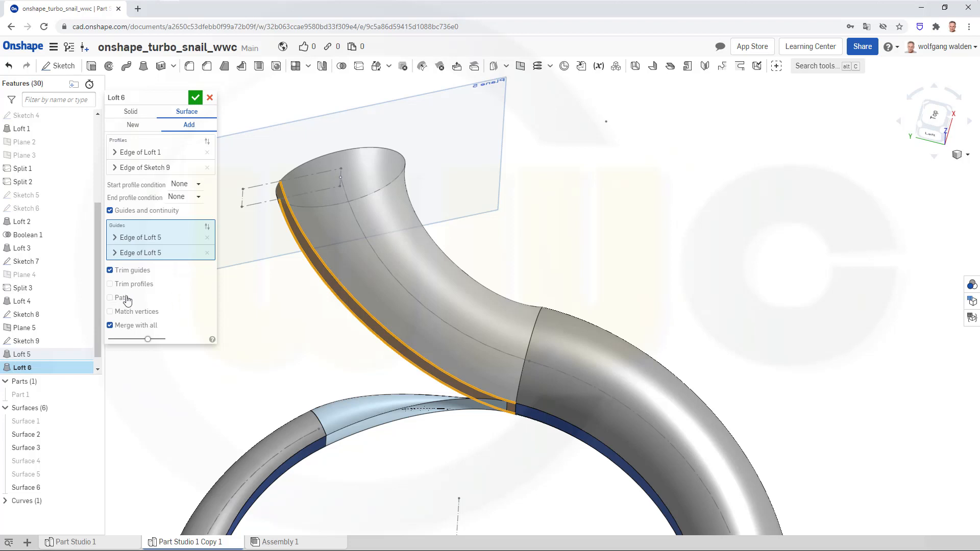
left_click(110, 298)
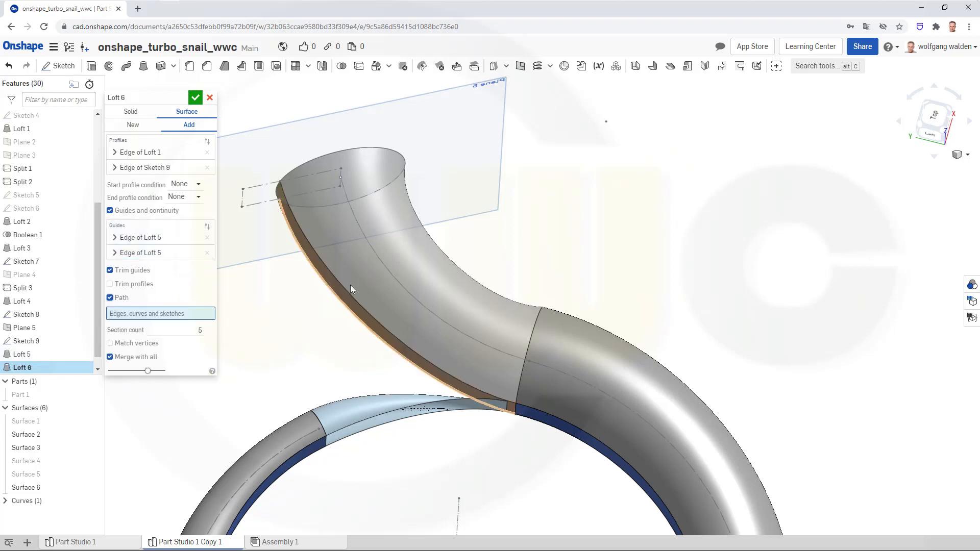
left_click(390, 272)
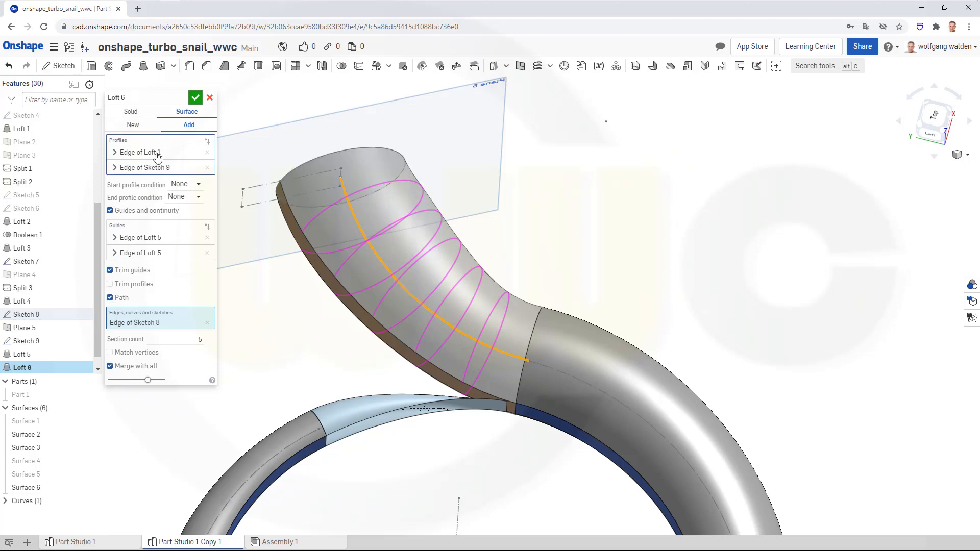
- Set the outlet loft's end profile condition to Normal to profile and its start profile condition to Match tangent
left_click(198, 198)
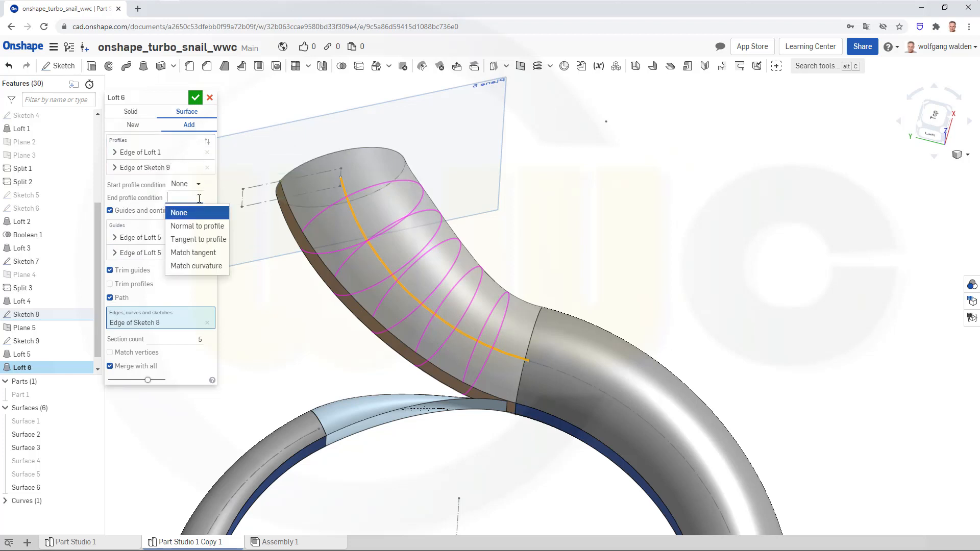
left_click(205, 227)
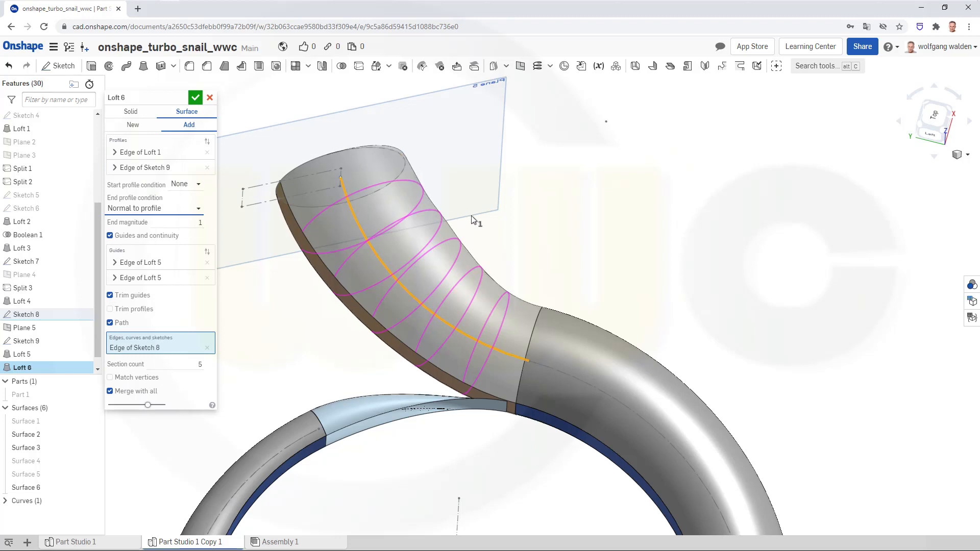
right_click_drag(504, 247, 403, 242)
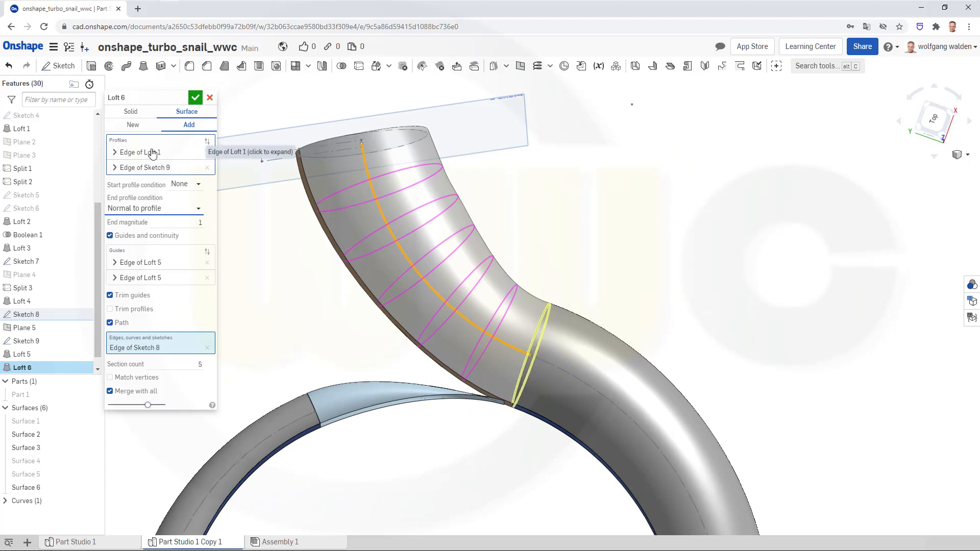
left_click(198, 185)
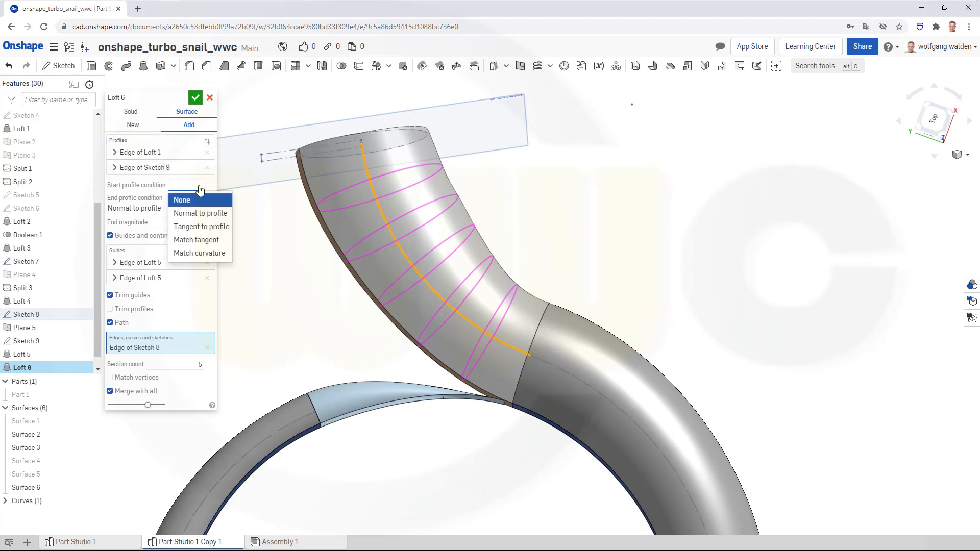
left_click(192, 240)
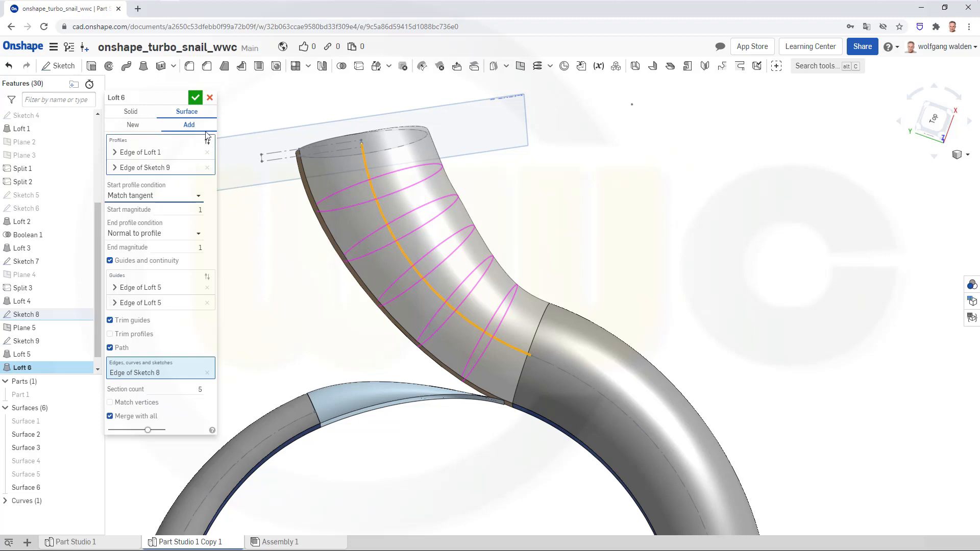
- Make the outlet loft a new separate surface instead of adding it to existing ones, and accept it
left_click(111, 417)
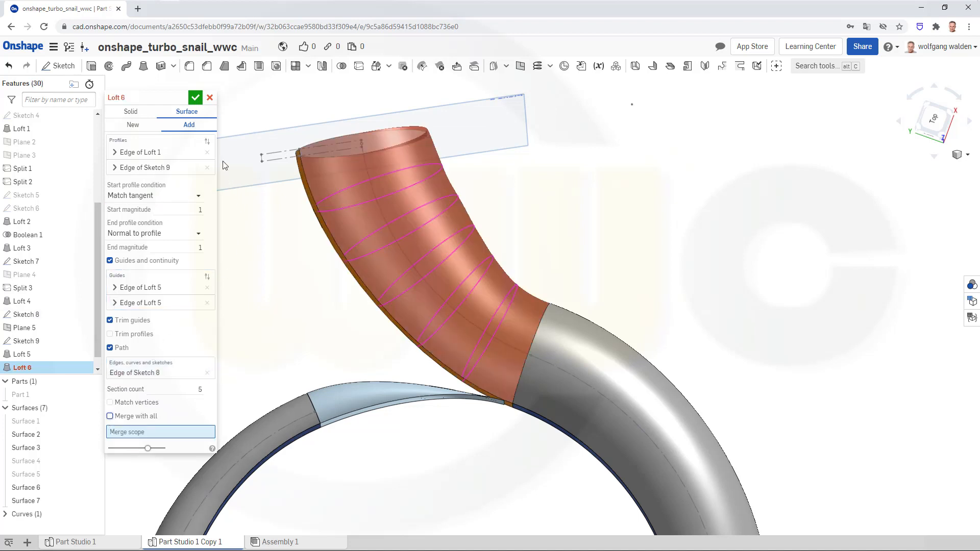
left_click(134, 126)
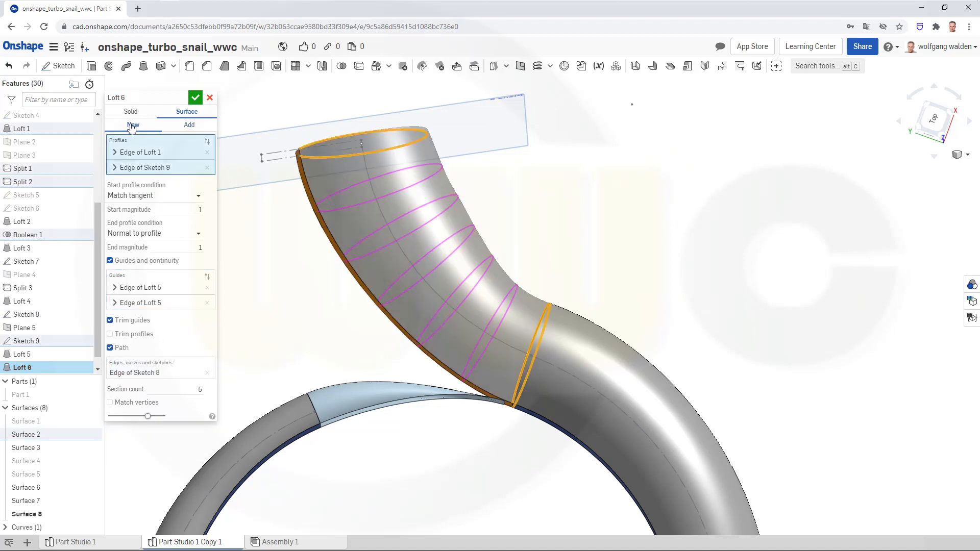
left_click(195, 99)
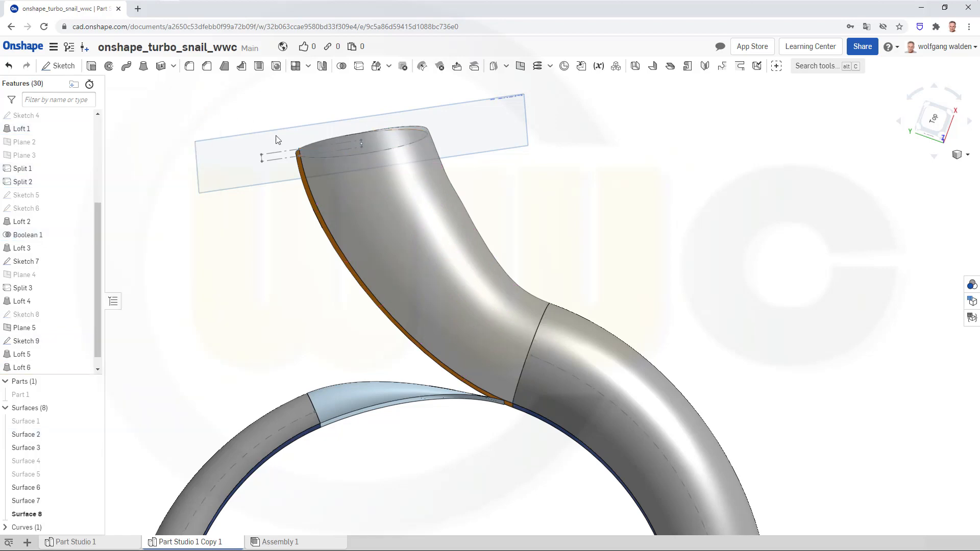
- Union the main tube, inner band, transition and both outlet surfaces with a Boolean, and check the joined surface by hiding and reshowing it
right_click_drag(312, 266, 418, 311)
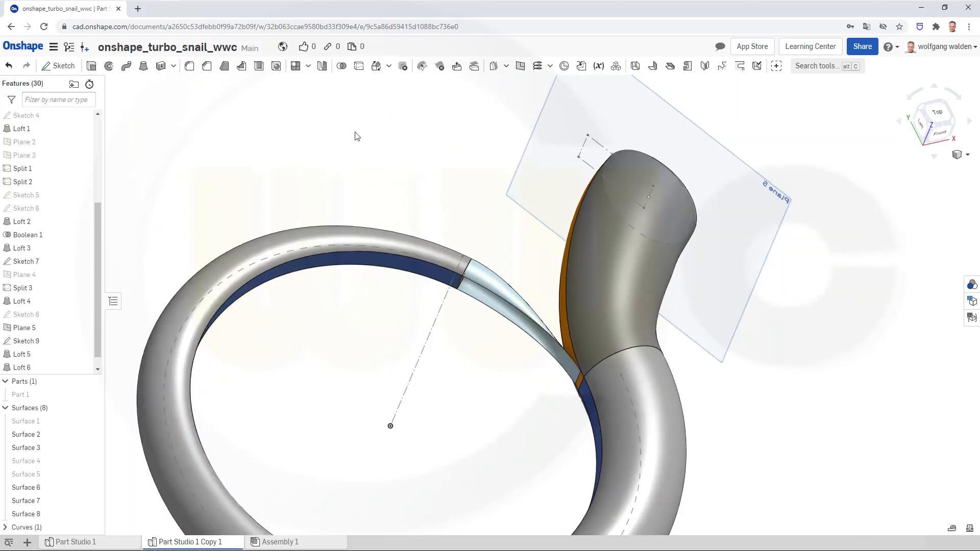
left_click(342, 66)
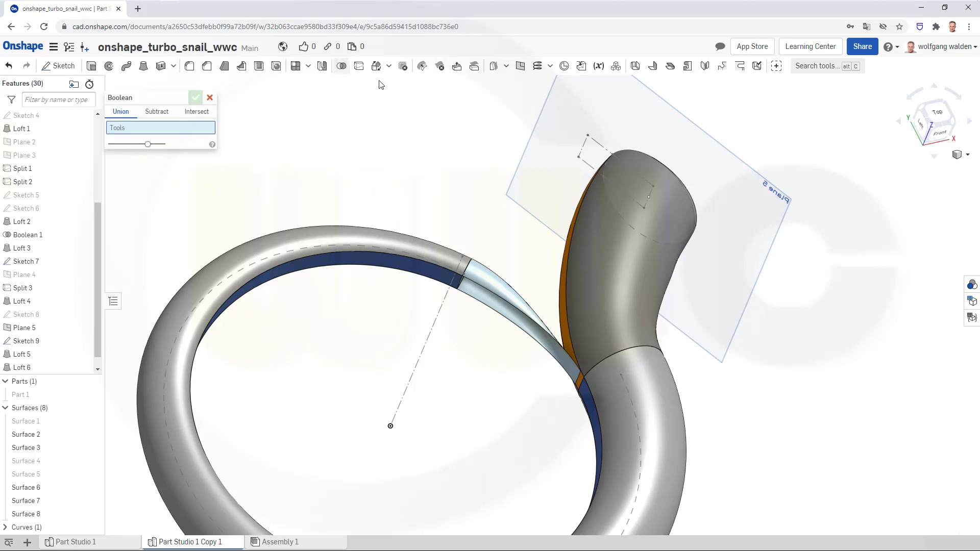
left_click(349, 232)
left_click(395, 266)
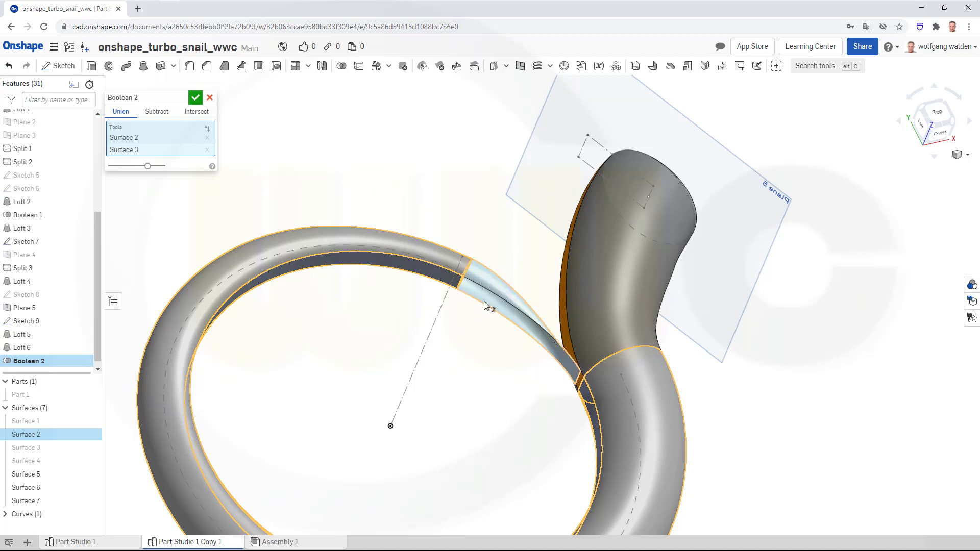
left_click(486, 279)
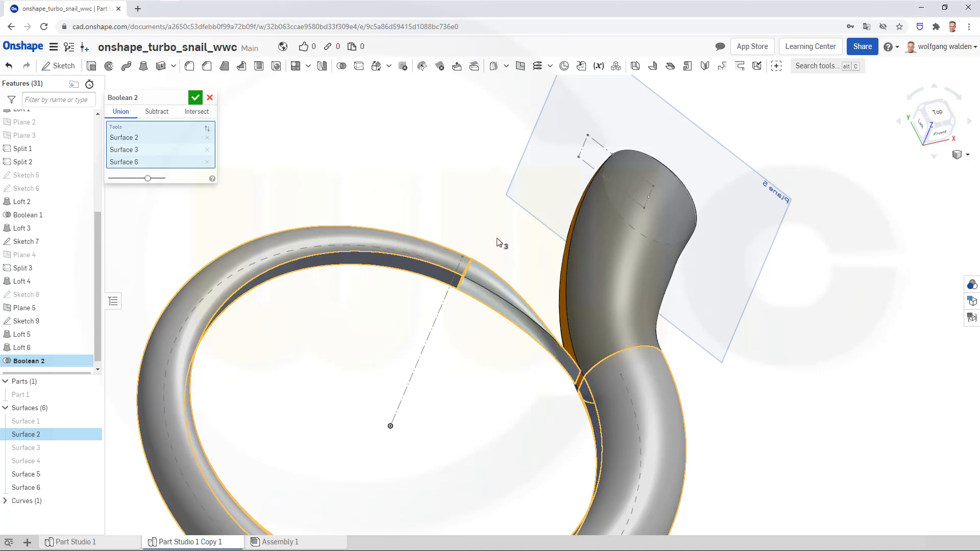
left_click(598, 247)
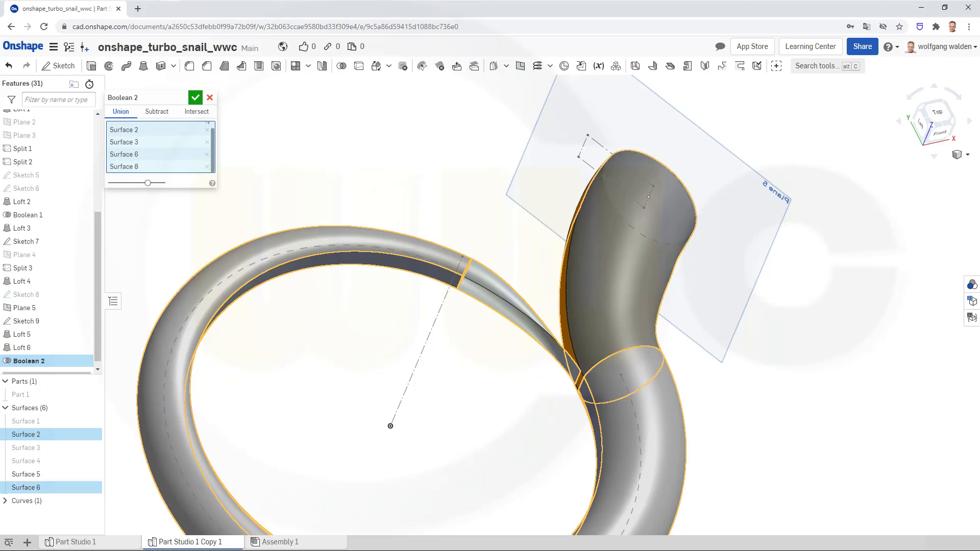
left_click(565, 322)
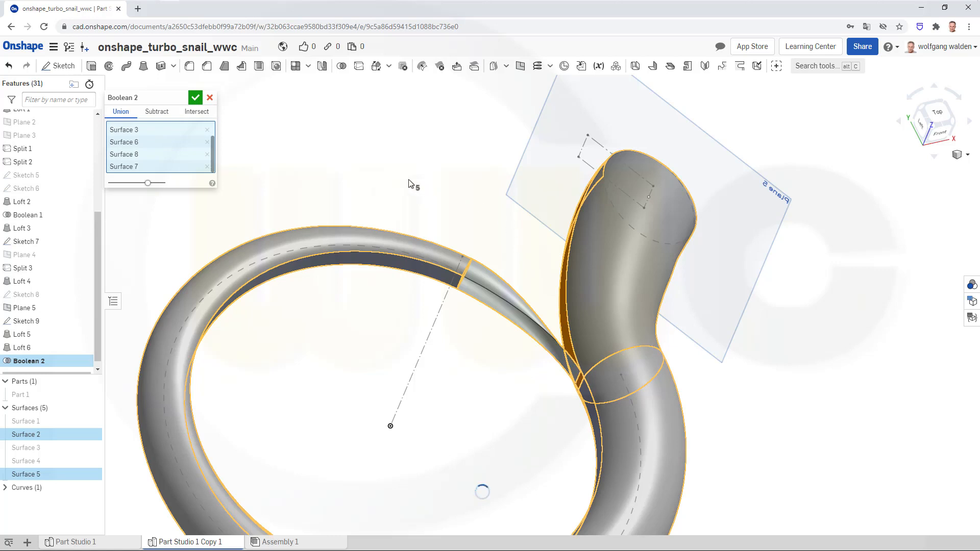
left_click(196, 98)
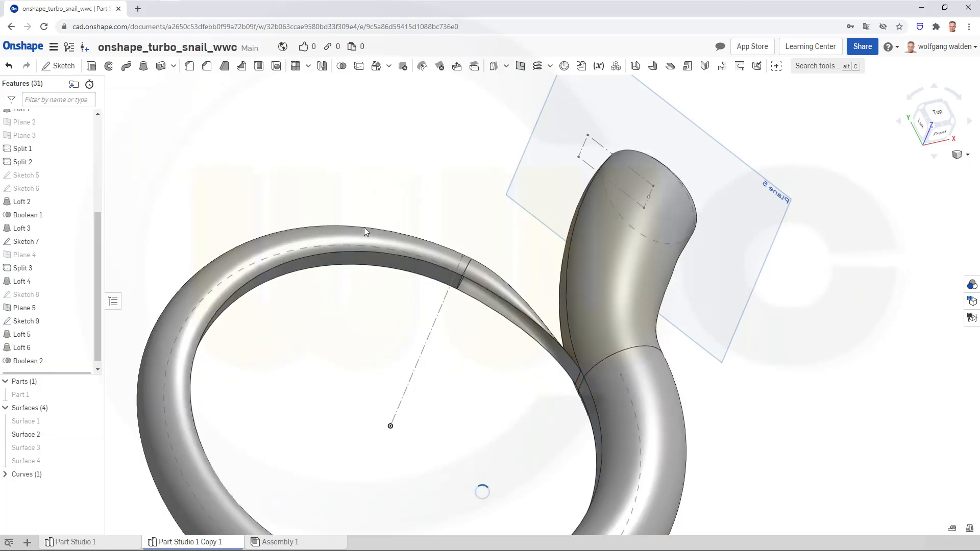
right_click_drag(322, 302, 278, 286)
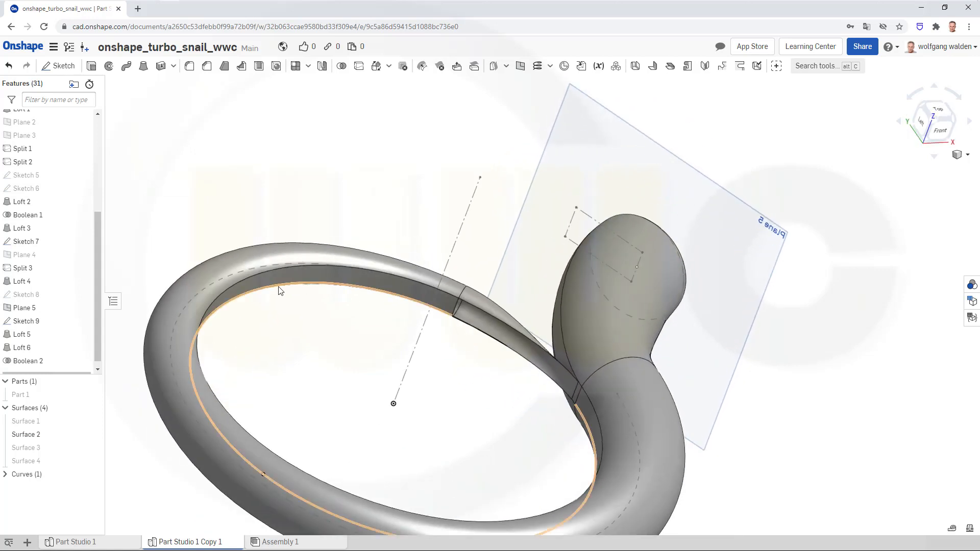
left_click(92, 436)
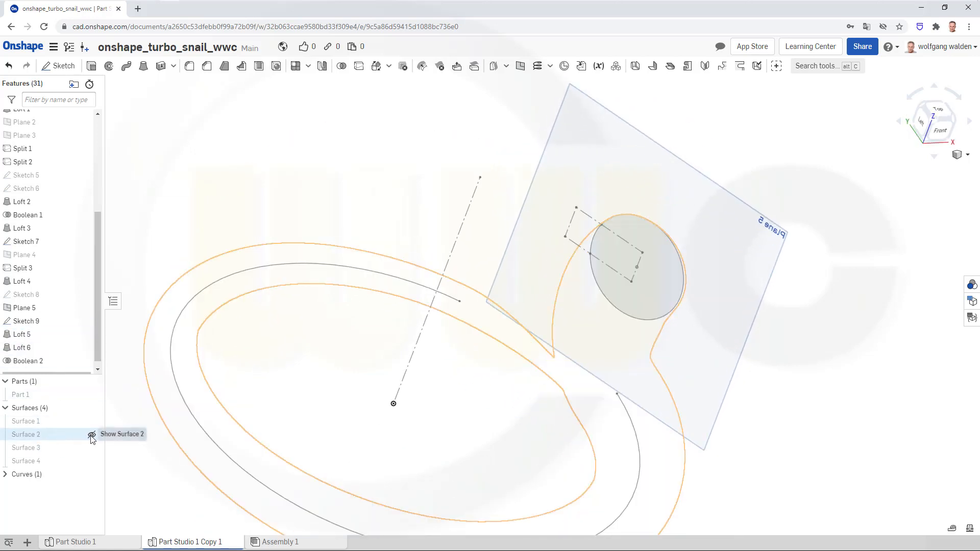
left_click(91, 436)
mouse_move(301, 343)
right_mouse_down()
mouse_move(317, 350)
mouse_move(328, 334)
right_mouse_up()
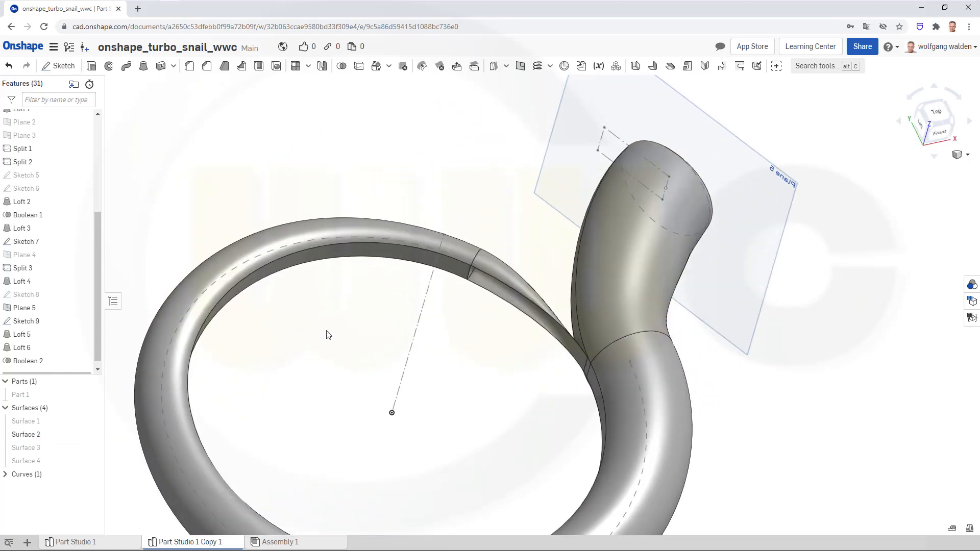
- Hide all planes and all sketches in the model
right_click(776, 265)
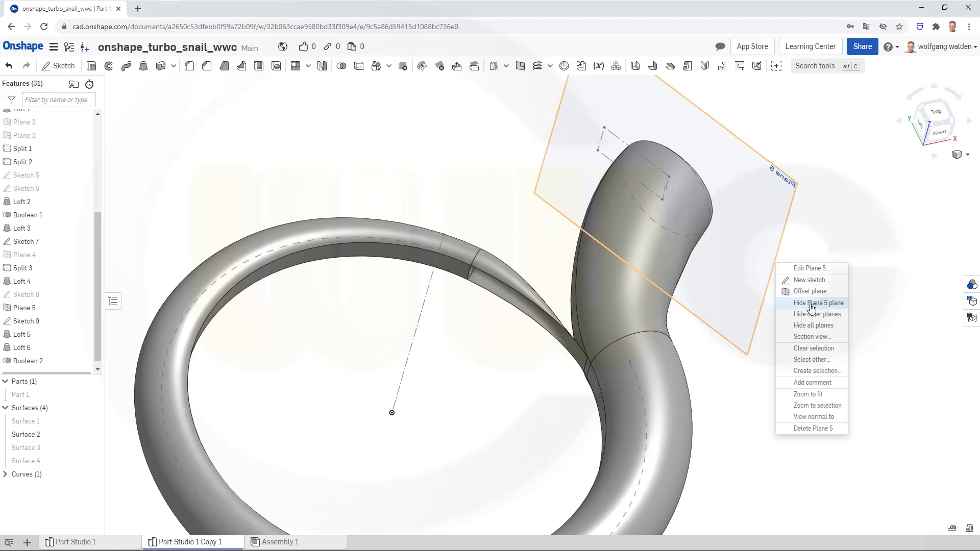
left_click(807, 326)
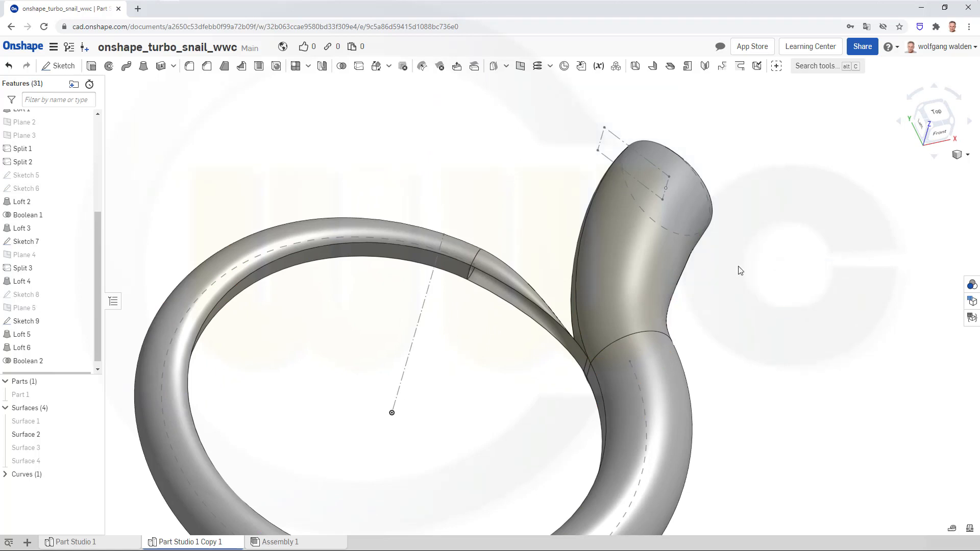
right_click(671, 232)
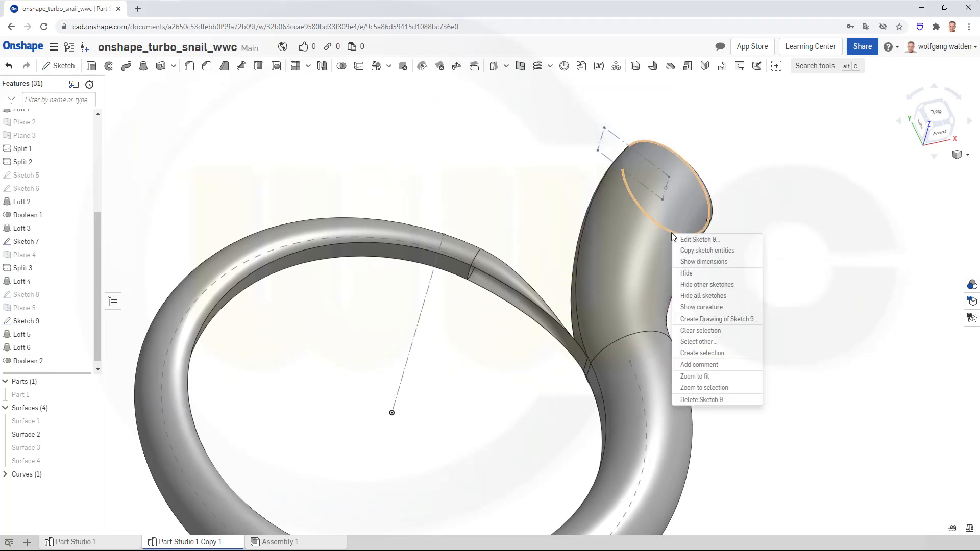
left_click(707, 295)
- Examine the joined snail housing surface, including the outlet and the transition beside it, from several distances and angles
scroll(501, 331, "down", 5)
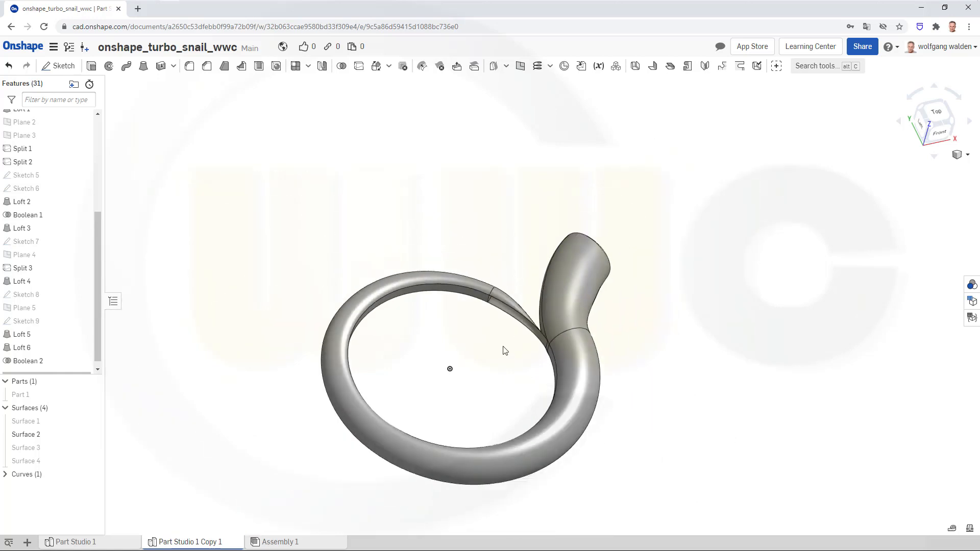
scroll(510, 347, "up", 3)
scroll(386, 368, "up", 2)
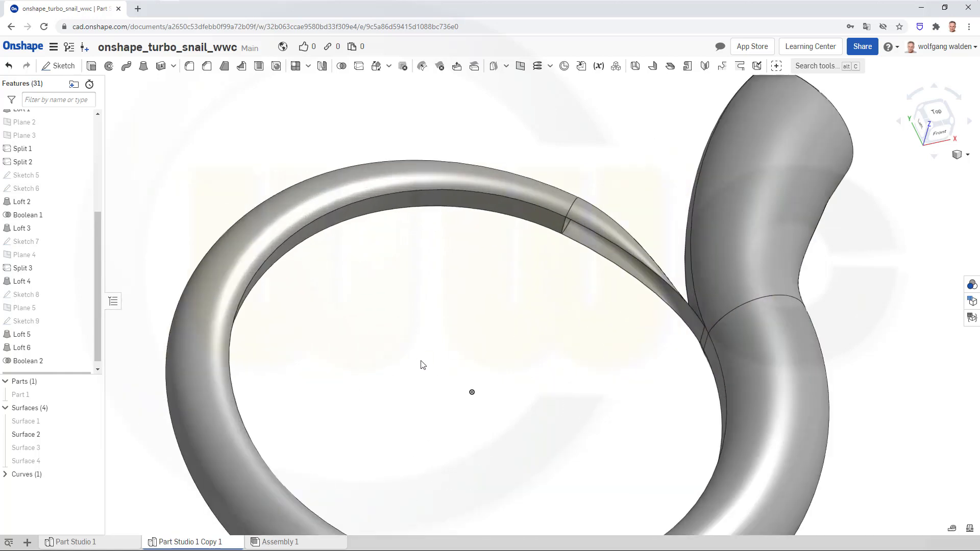
scroll(439, 365, "down", 3)
middle_click_drag(423, 371, 518, 323)
right_click_drag(504, 324, 511, 349)
scroll(512, 349, "up", 2)
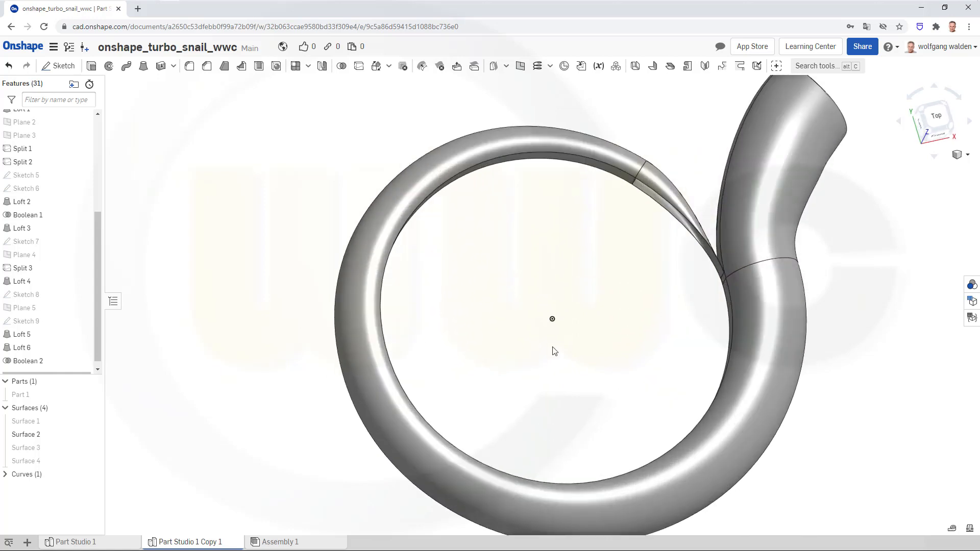
scroll(555, 350, "down", 2)
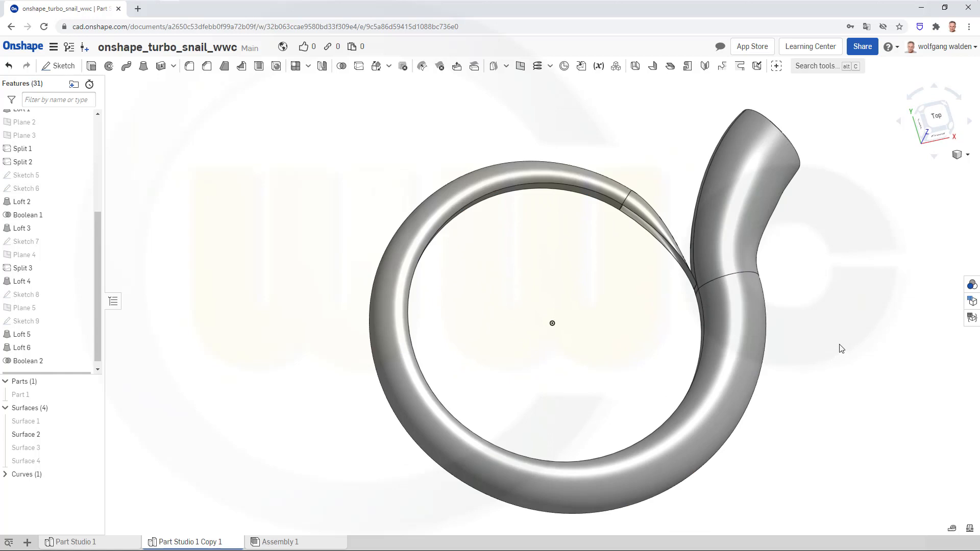